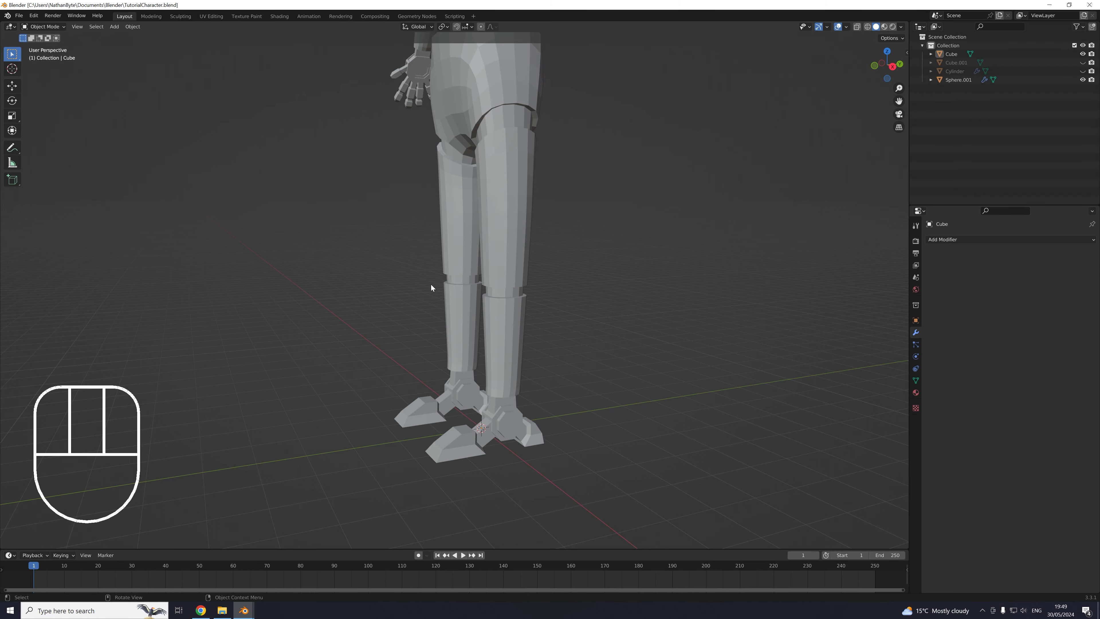
# Switch the viewport shading to Material Preview to show the robot's materials
pyautogui.moveTo(430, 285); pyautogui.dragTo(425, 343, button='middle')
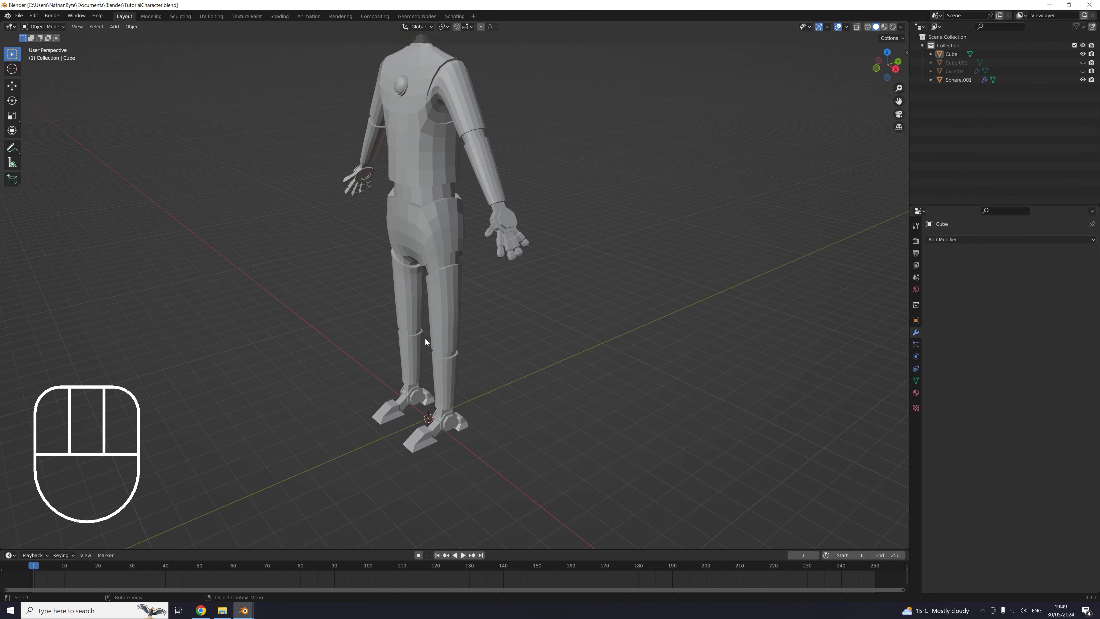
pyautogui.moveTo(446, 397); pyautogui.dragTo(532, 308, button='middle')
pyautogui.moveTo(400, 306); pyautogui.dragTo(479, 323, button='middle')
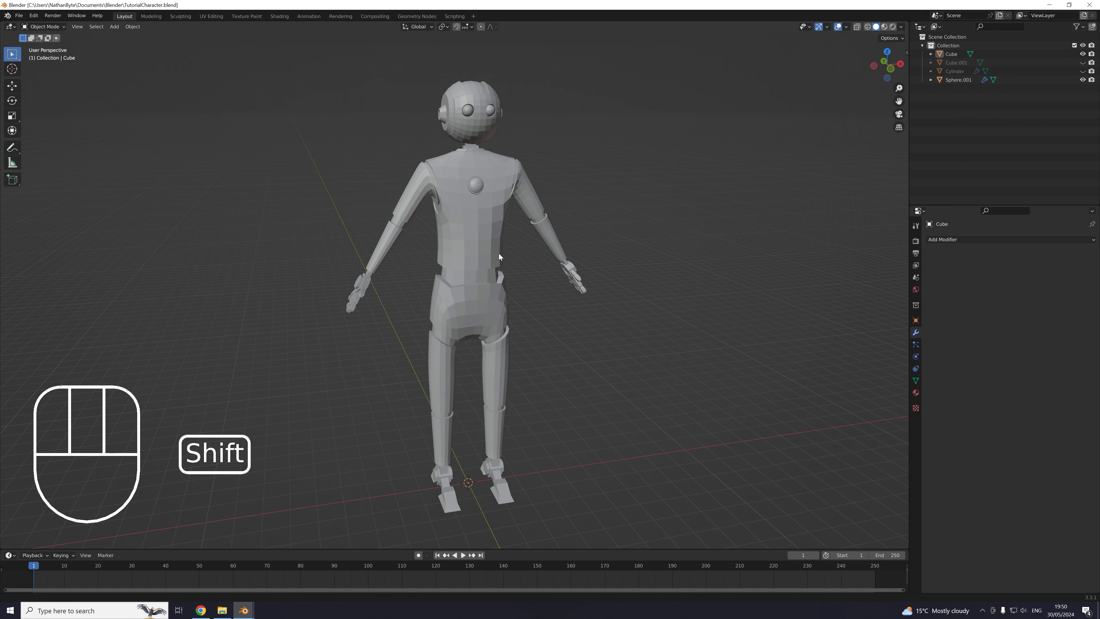
pyautogui.keyDown('shift'); pyautogui.moveTo(499, 254); pyautogui.dragTo(608, 207, button='middle'); pyautogui.keyUp('shift')
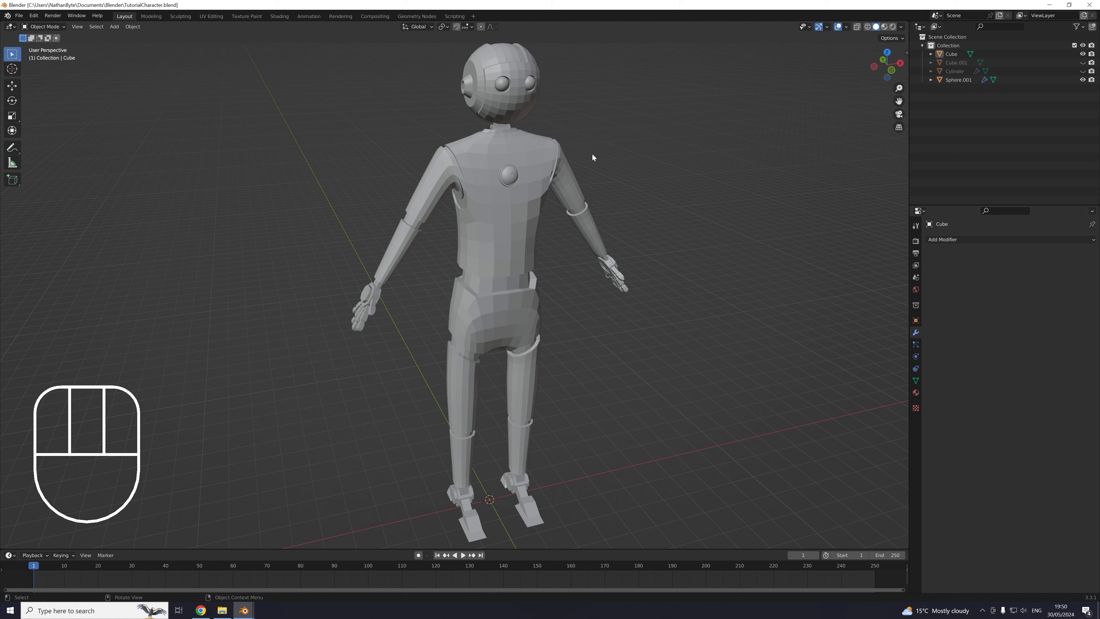
pyautogui.click(884, 27)
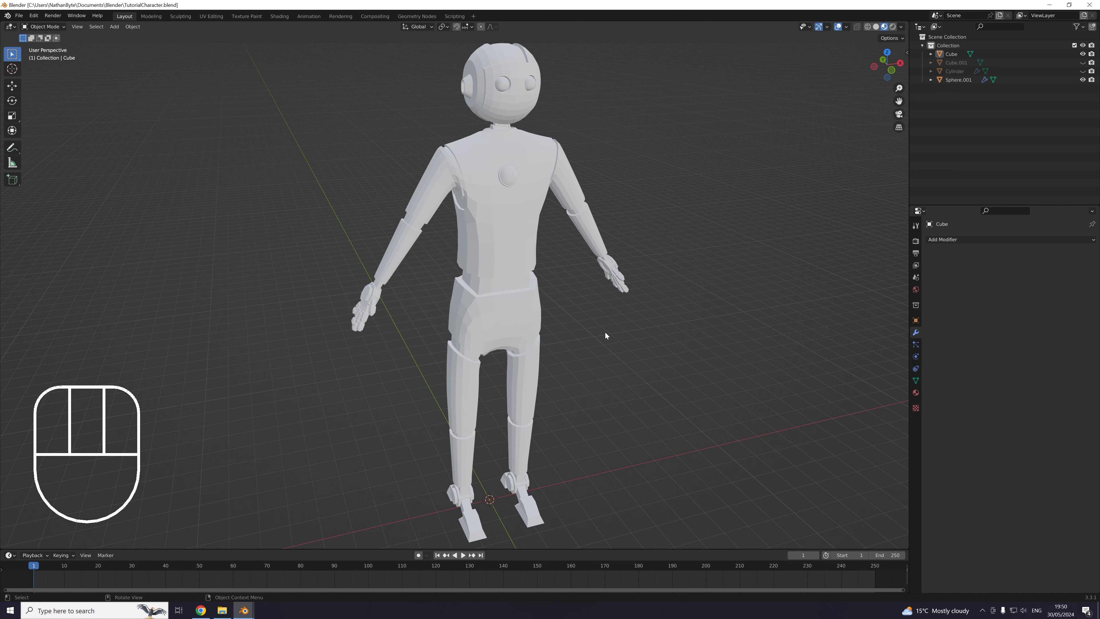
pyautogui.moveTo(604, 332); pyautogui.dragTo(625, 302, button='middle')
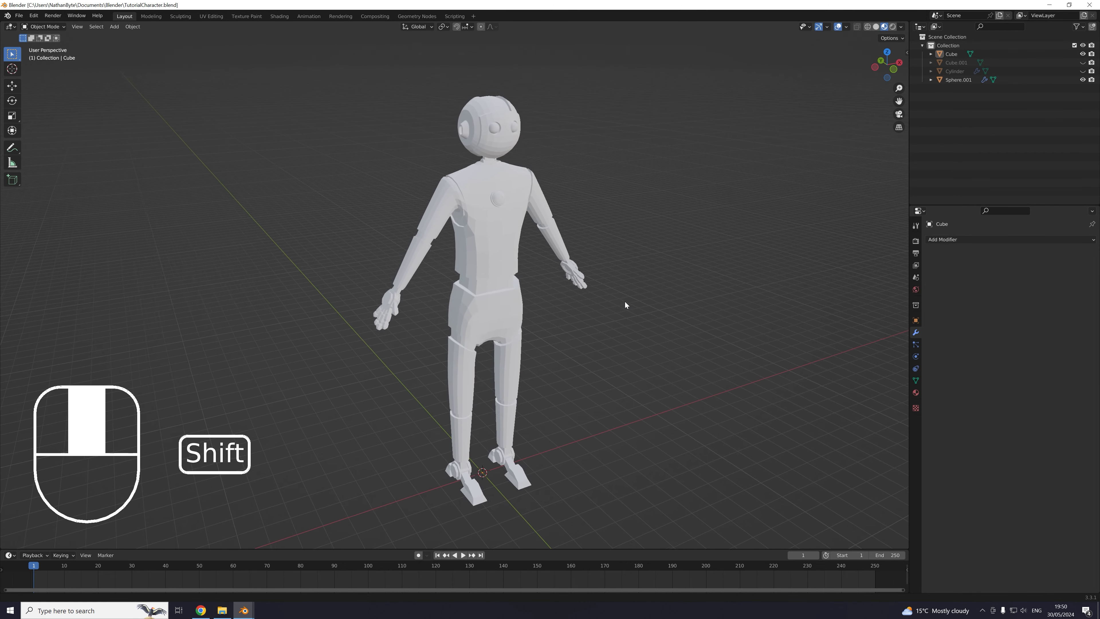
pyautogui.scroll(2, 625, 302)
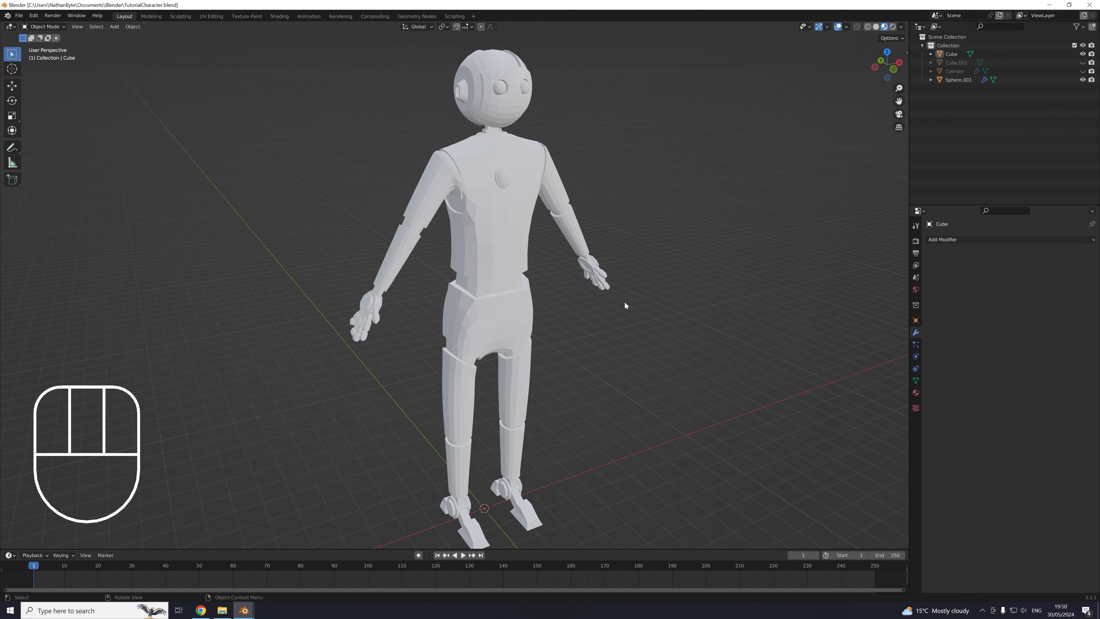
# Select the robot body and remove the empty second material slot from its material list
pyautogui.click(463, 198)
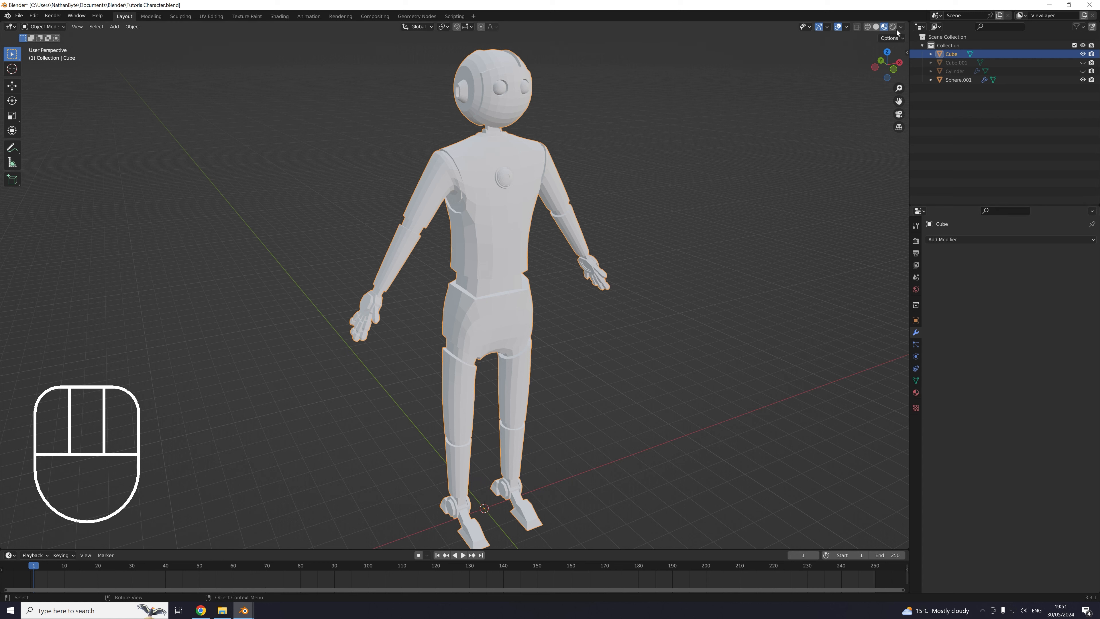
pyautogui.click(915, 392)
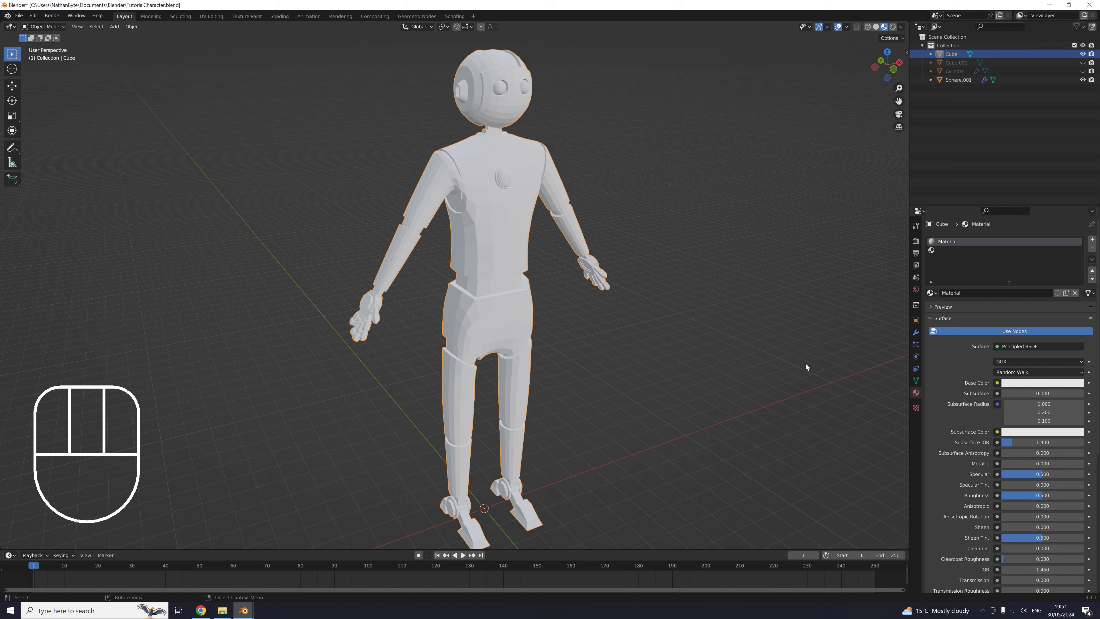
pyautogui.click(936, 253)
pyautogui.click(978, 242)
pyautogui.click(974, 251)
pyautogui.click(1091, 248)
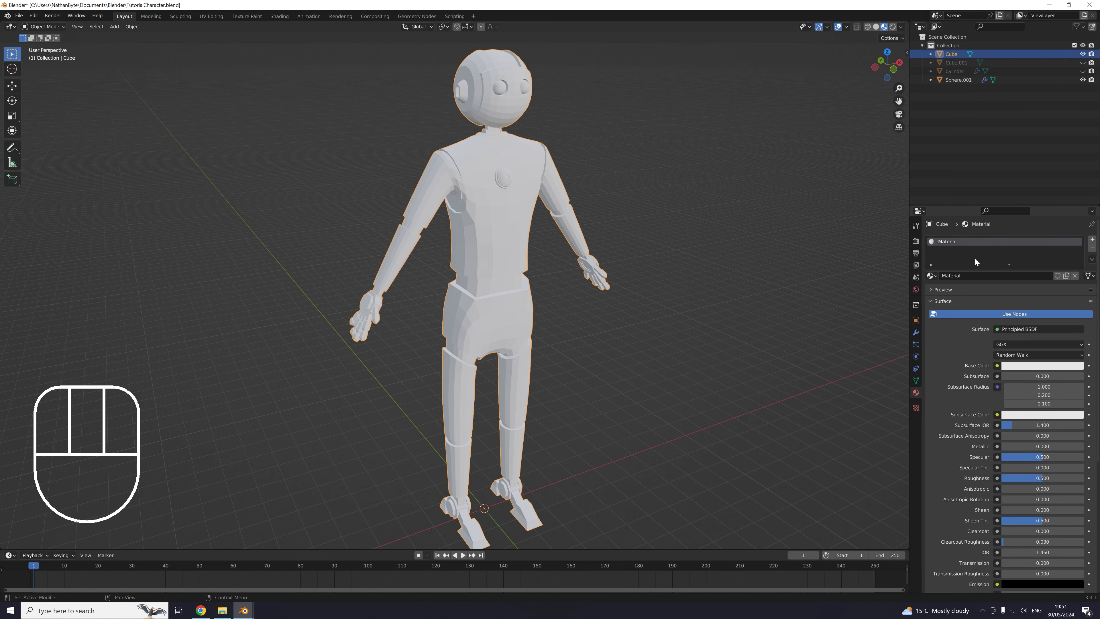
# Tint the body material's base colour to hue 0.215 and saturation 0.129, and rename the material Robot_PrimaryMetal
pyautogui.click(1017, 366)
pyautogui.moveTo(1038, 303); pyautogui.dragTo(1036, 274)
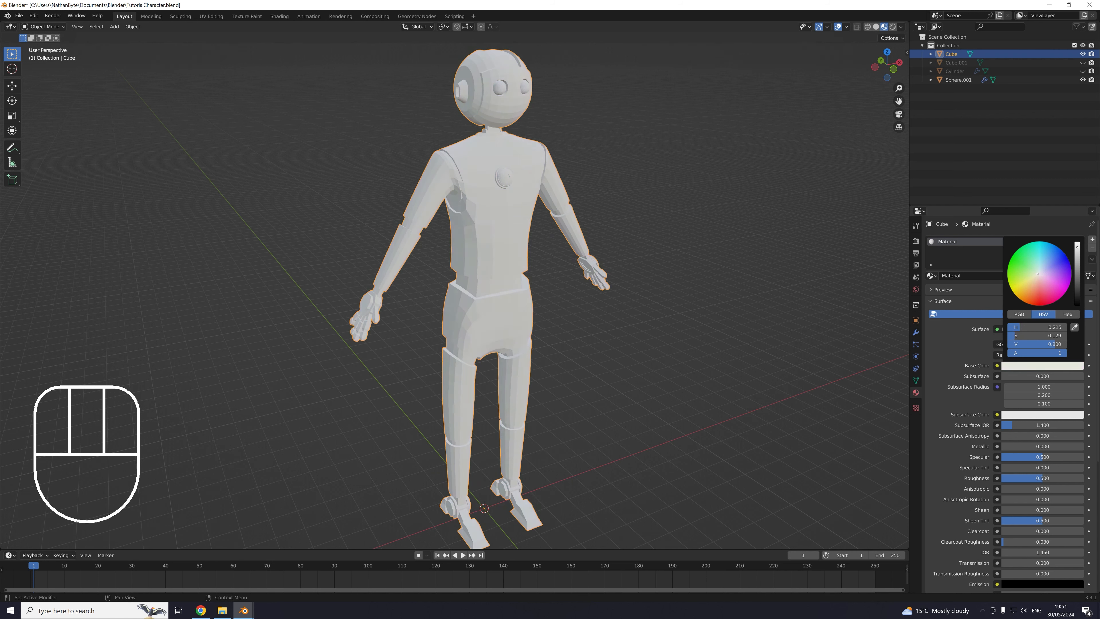
pyautogui.click(980, 272)
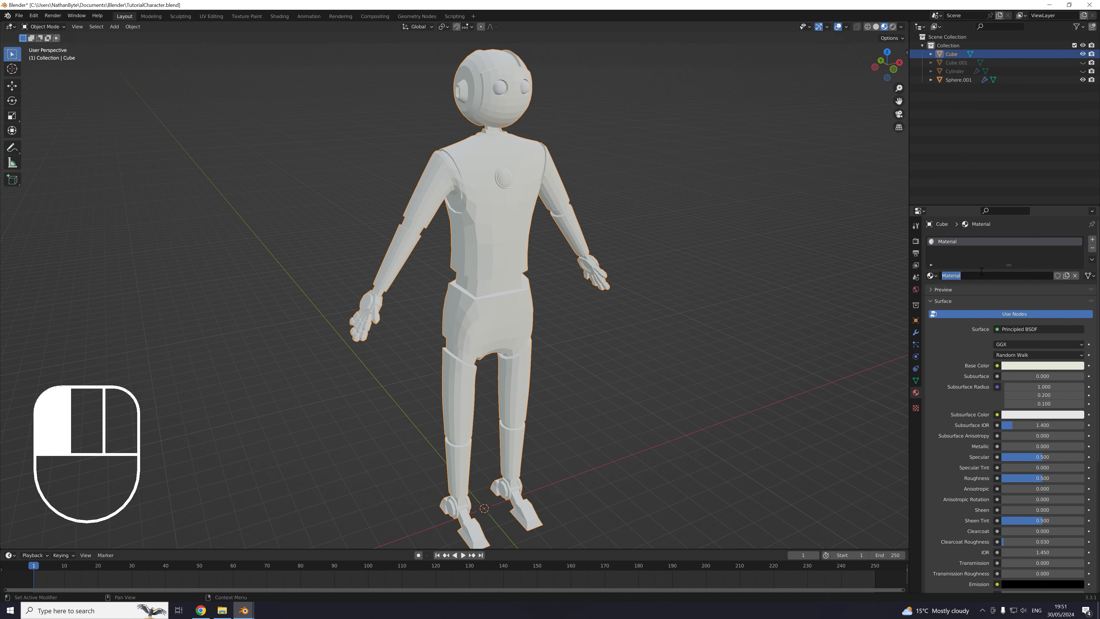
pyautogui.write('Robot')
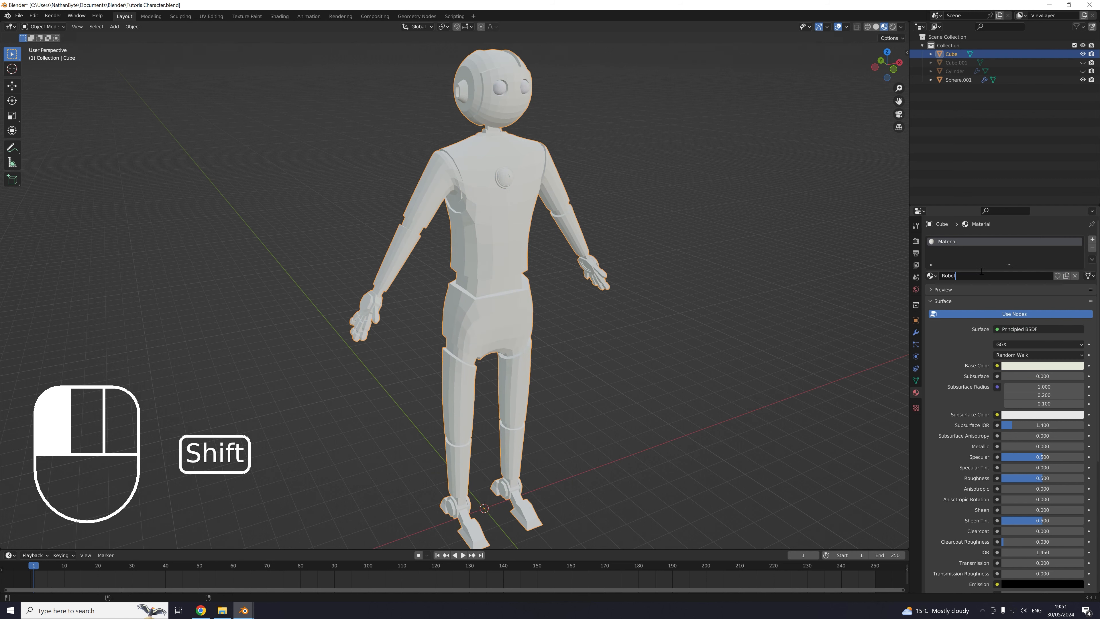
pyautogui.write('_PrimaryMetal')
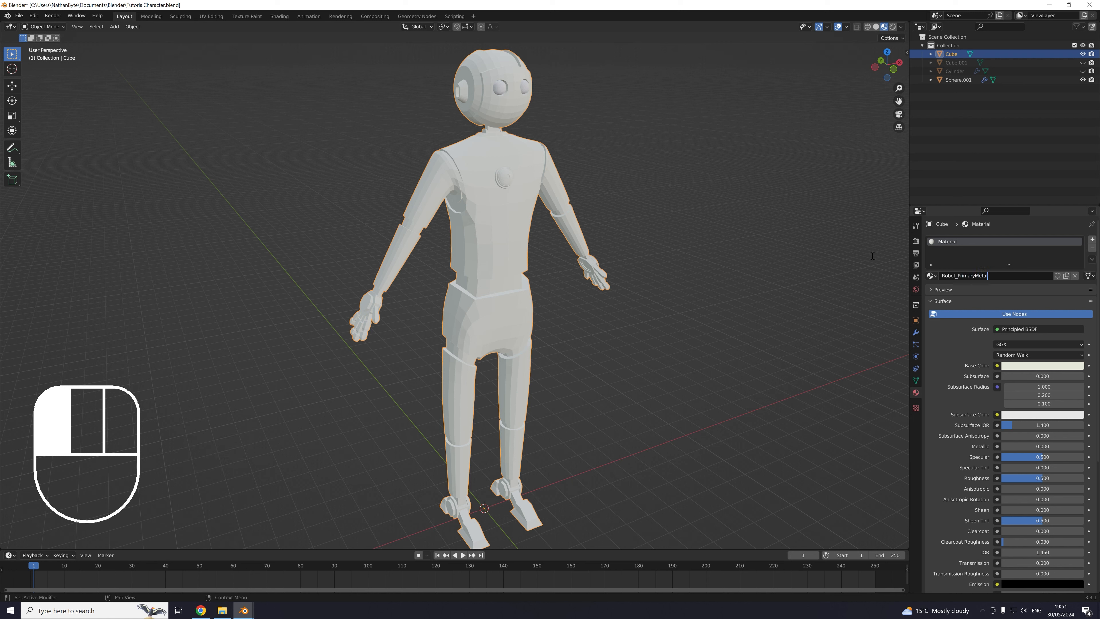
pyautogui.click(872, 255)
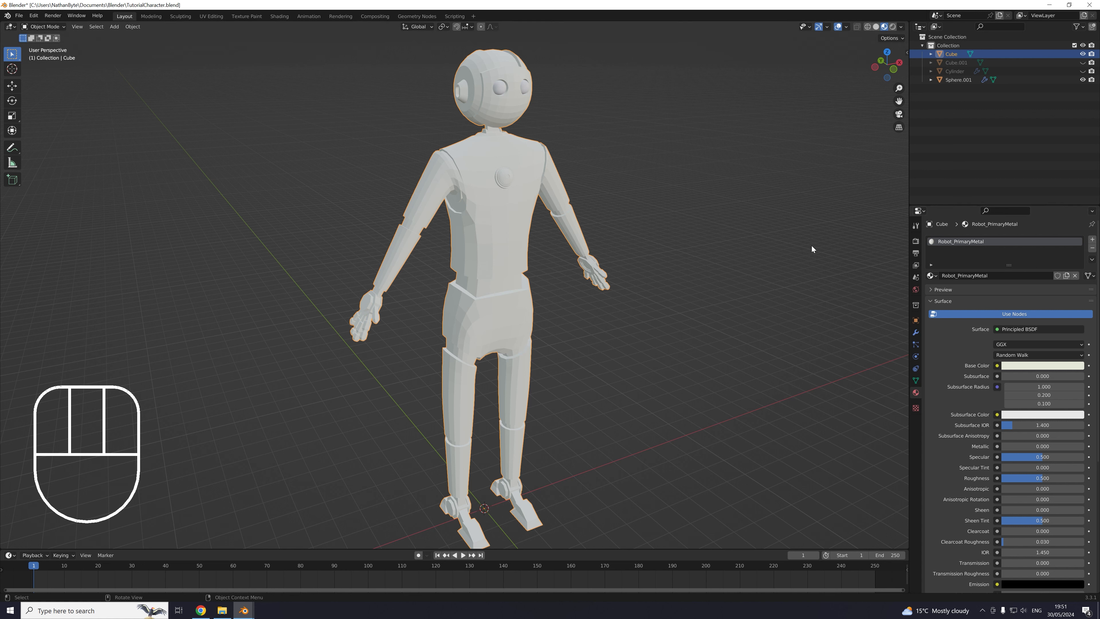
# Darken the Robot_PrimaryMetal base colour to a near-neutral grey with hue 0.552, saturation 0.030 and value 0.279
pyautogui.click(1034, 367)
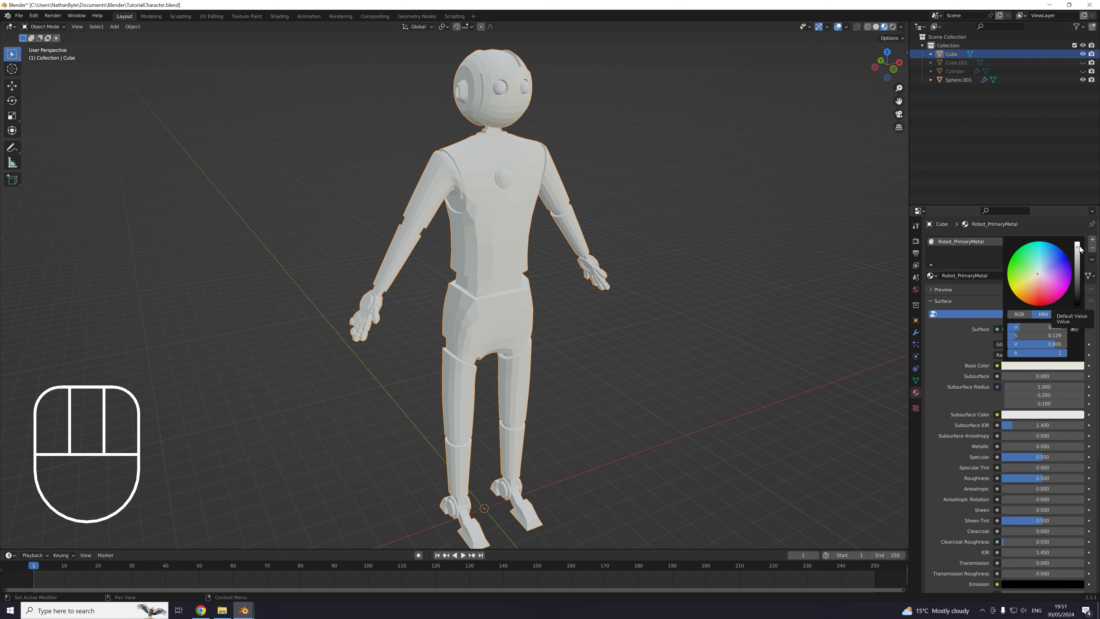
pyautogui.moveTo(1076, 247); pyautogui.dragTo(1076, 266)
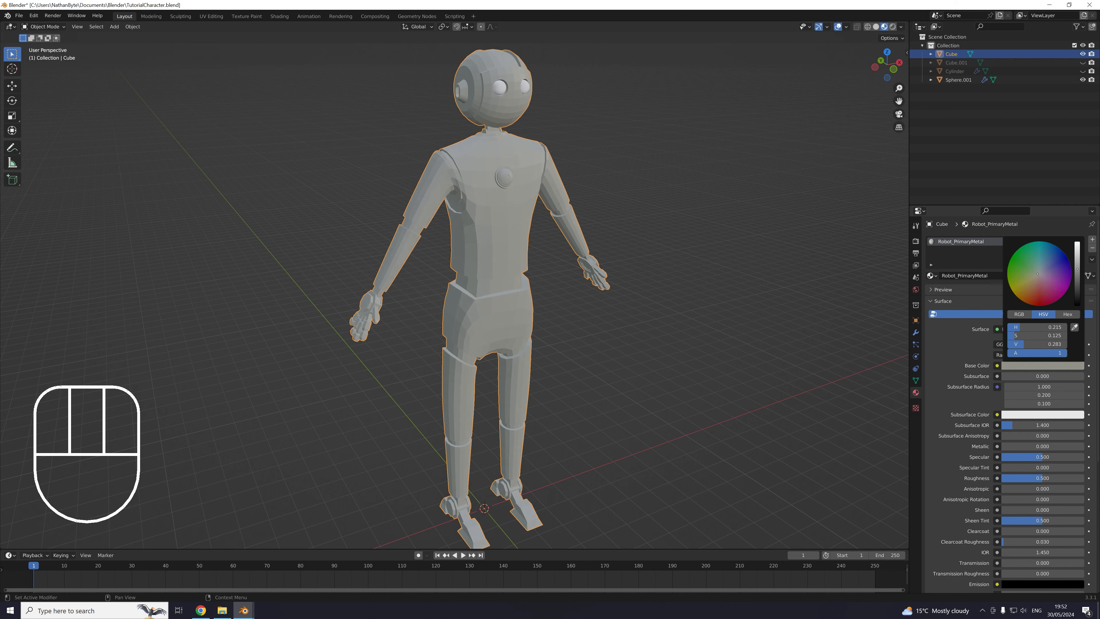
pyautogui.click(1034, 366)
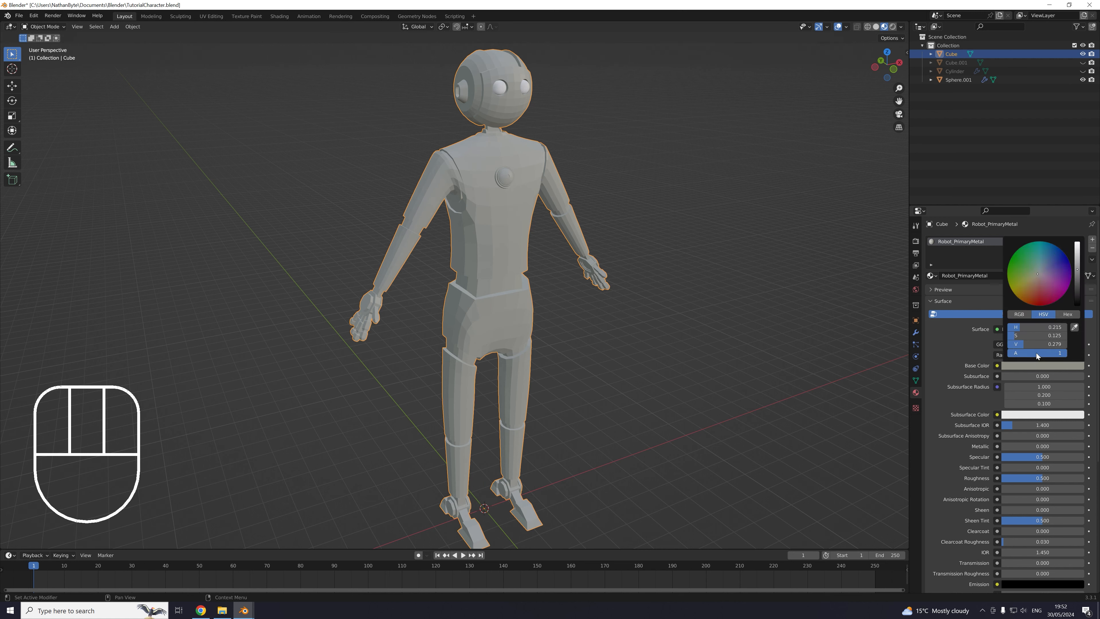
pyautogui.click(1039, 273)
pyautogui.click(421, 250)
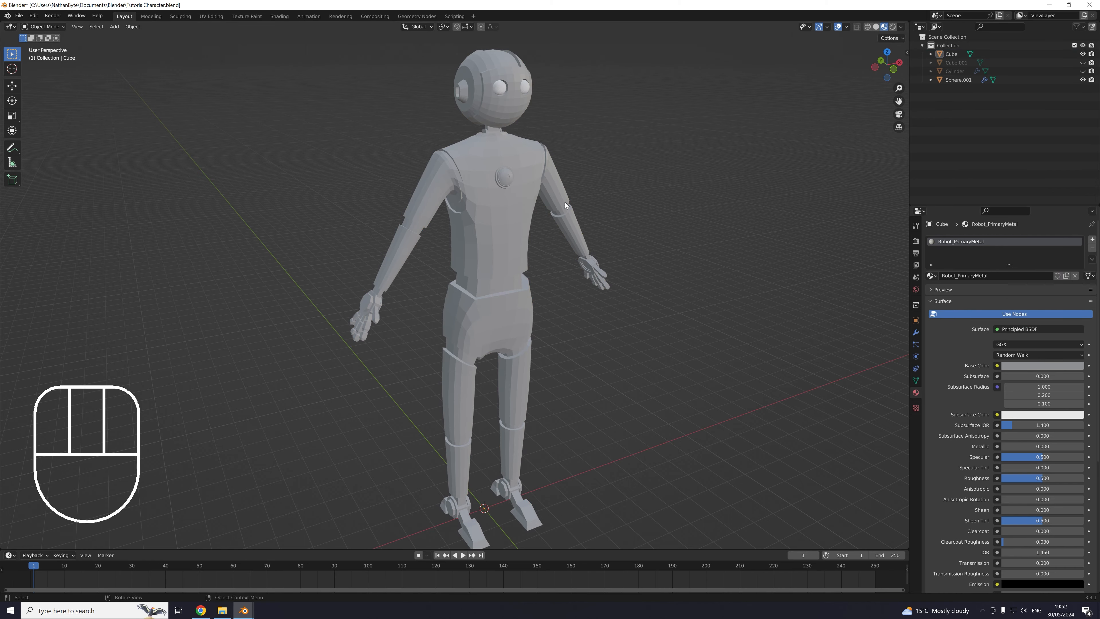
# Reselect the robot body and raise the Metallic value of Robot_PrimaryMetal to 1.000
pyautogui.scroll(-2, 565, 202)
pyautogui.moveTo(582, 195); pyautogui.dragTo(611, 189, button='middle')
pyautogui.scroll(3, 535, 182)
pyautogui.scroll(-3, 535, 182)
pyautogui.click(556, 197)
pyautogui.scroll(-2, 595, 183)
pyautogui.scroll(2, 612, 189)
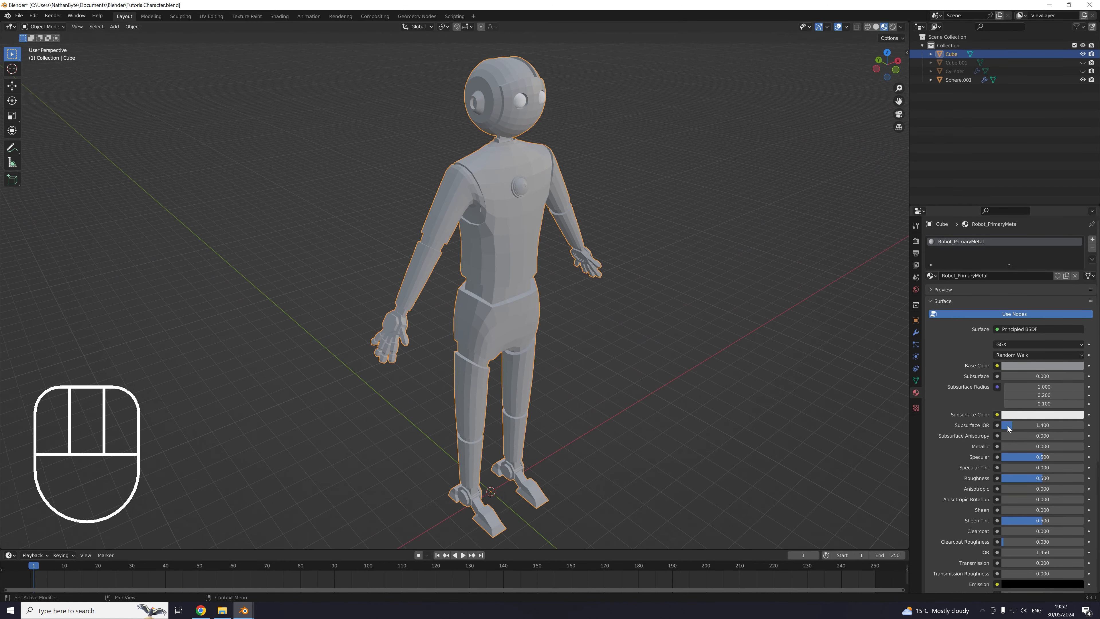
pyautogui.moveTo(1042, 445); pyautogui.dragTo(1084, 449)
pyautogui.moveTo(653, 292); pyautogui.dragTo(628, 281, button='middle')
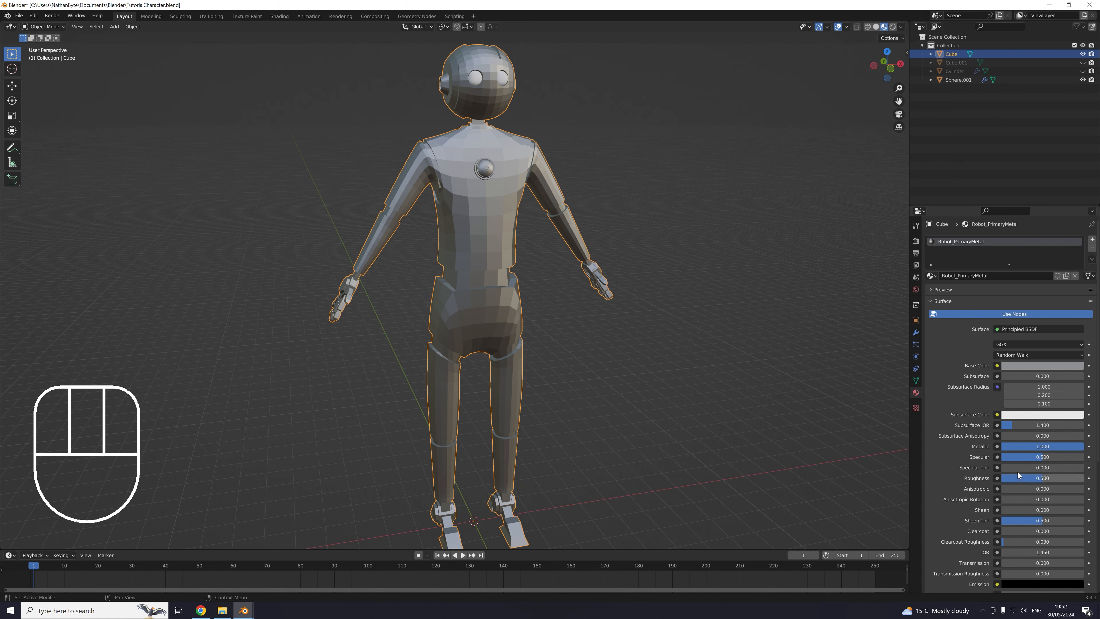
# Try a roughness of 0.379 on Robot_PrimaryMetal, undo it and check the material's base colour
pyautogui.moveTo(1039, 478); pyautogui.dragTo(1032, 478)
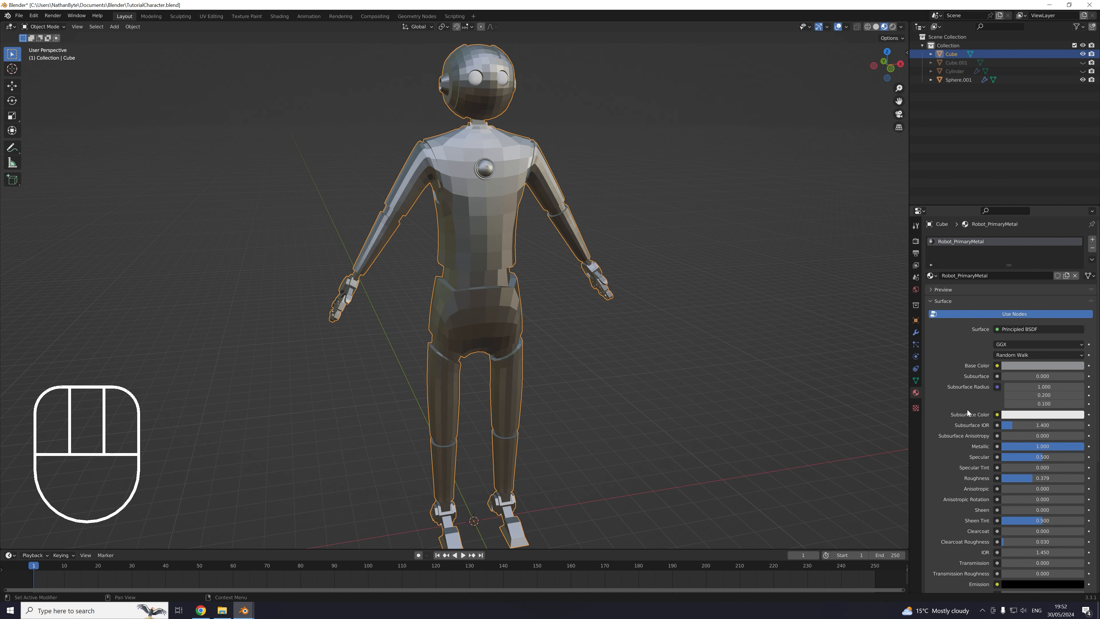
pyautogui.hotkey('ctrl', 'z')
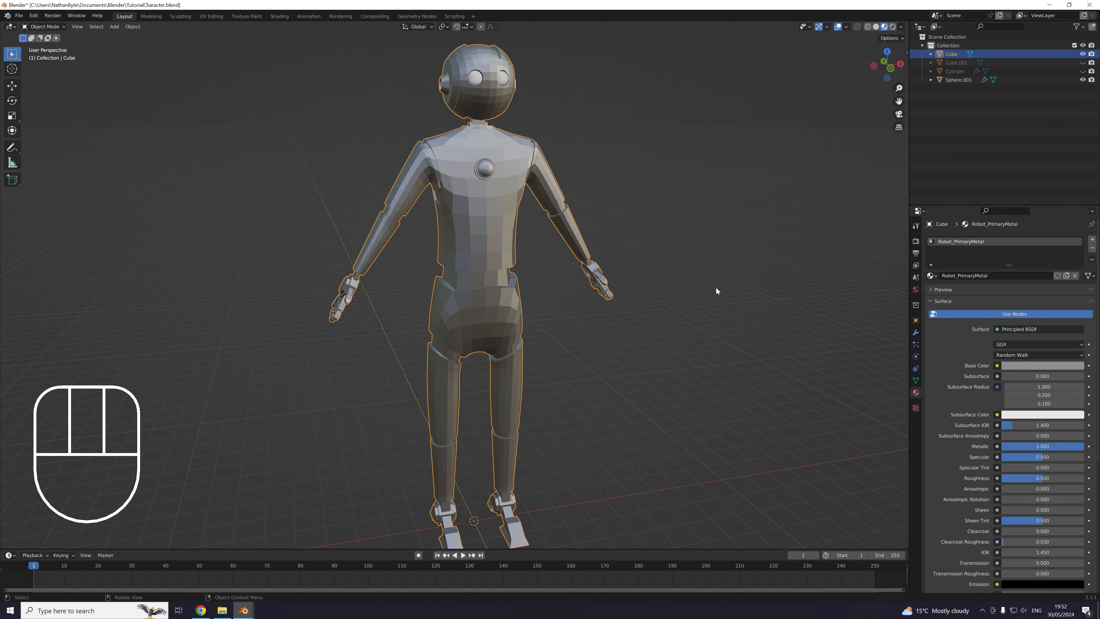
pyautogui.keyDown('shift'); pyautogui.moveTo(597, 202); pyautogui.dragTo(628, 216, button='middle'); pyautogui.keyUp('shift')
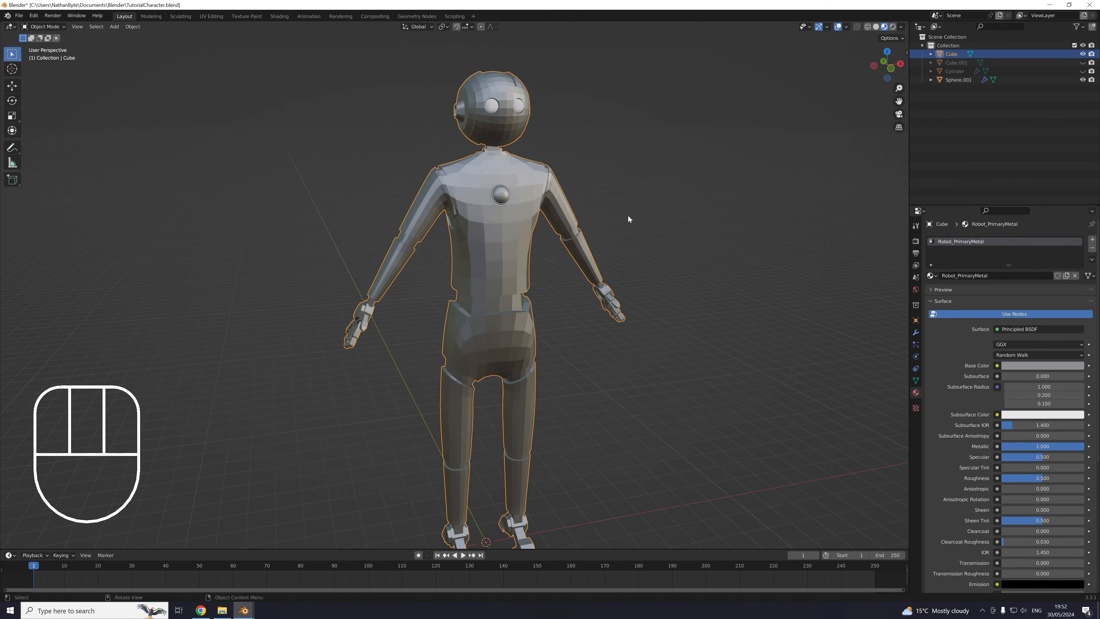
pyautogui.click(1047, 366)
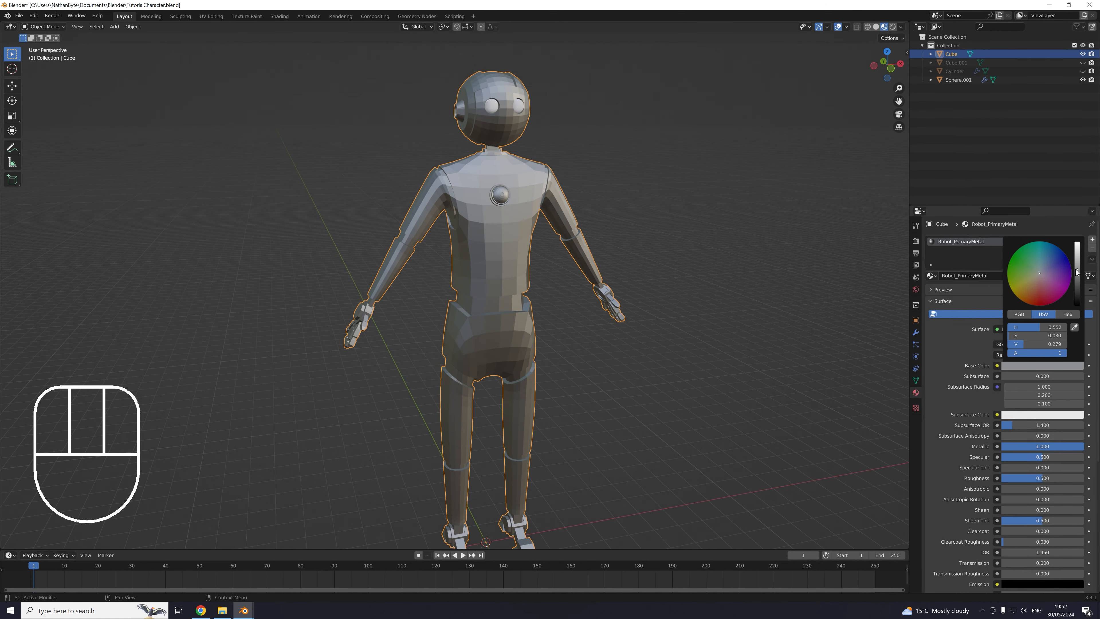
pyautogui.click(690, 227)
pyautogui.moveTo(690, 227); pyautogui.dragTo(572, 193, button='middle')
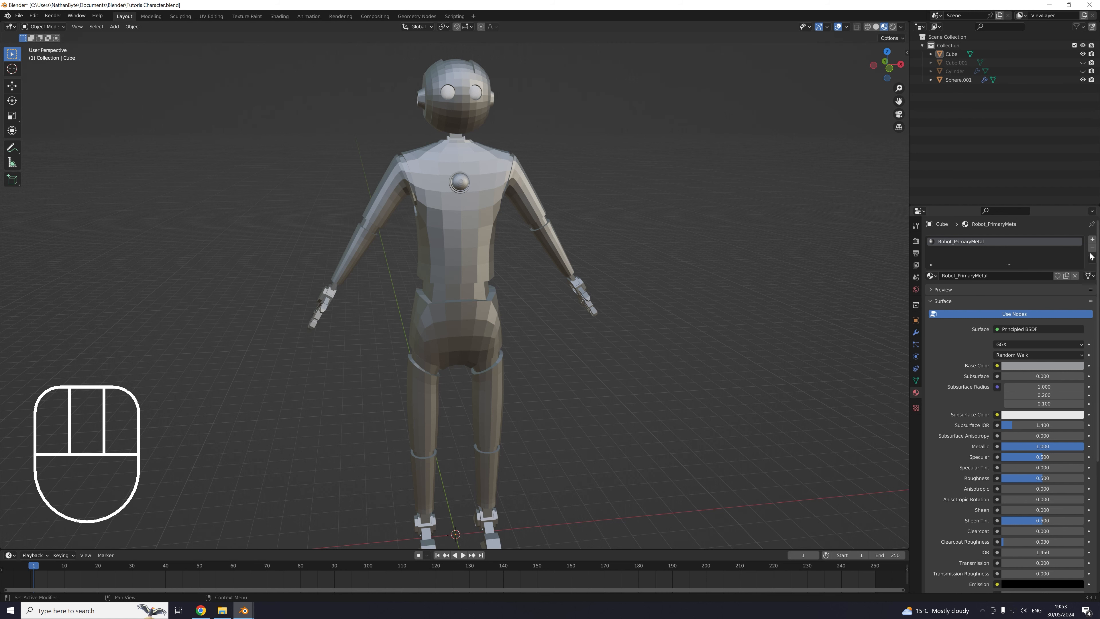
# Add a second material slot to the body with a new material named Robot_SecondaryMetal
pyautogui.click(1092, 239)
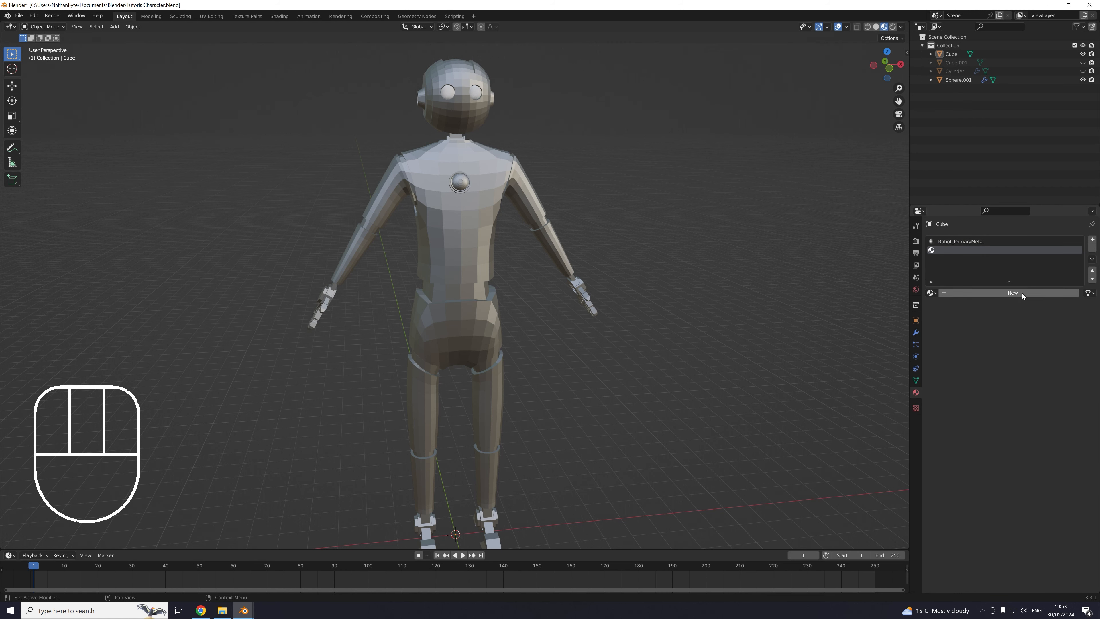
pyautogui.click(1013, 294)
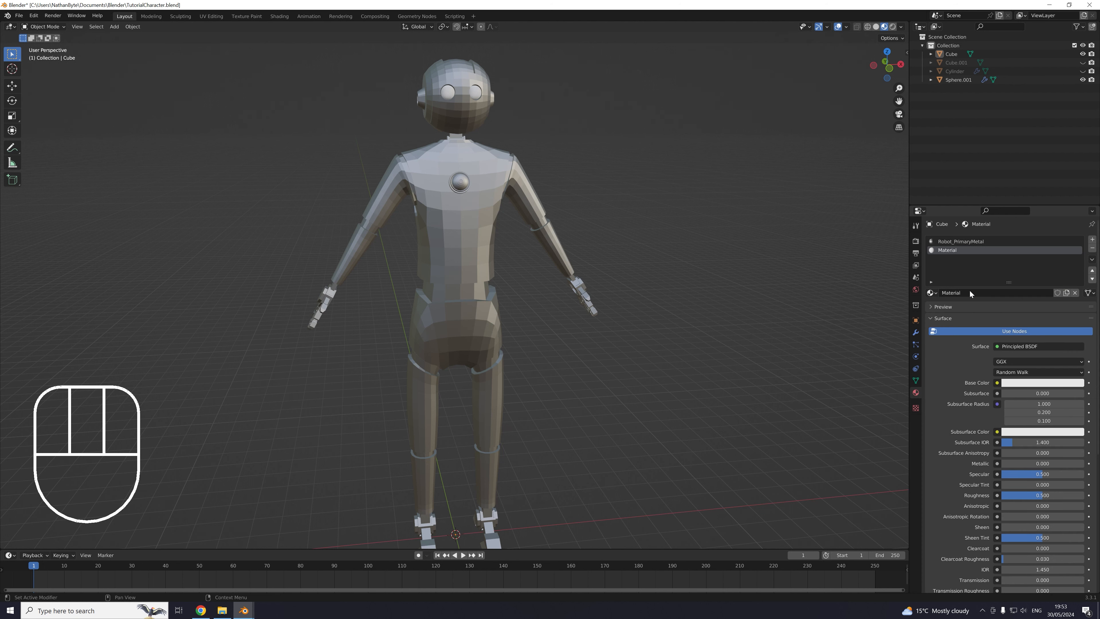
pyautogui.click(969, 291)
pyautogui.write('Rob')
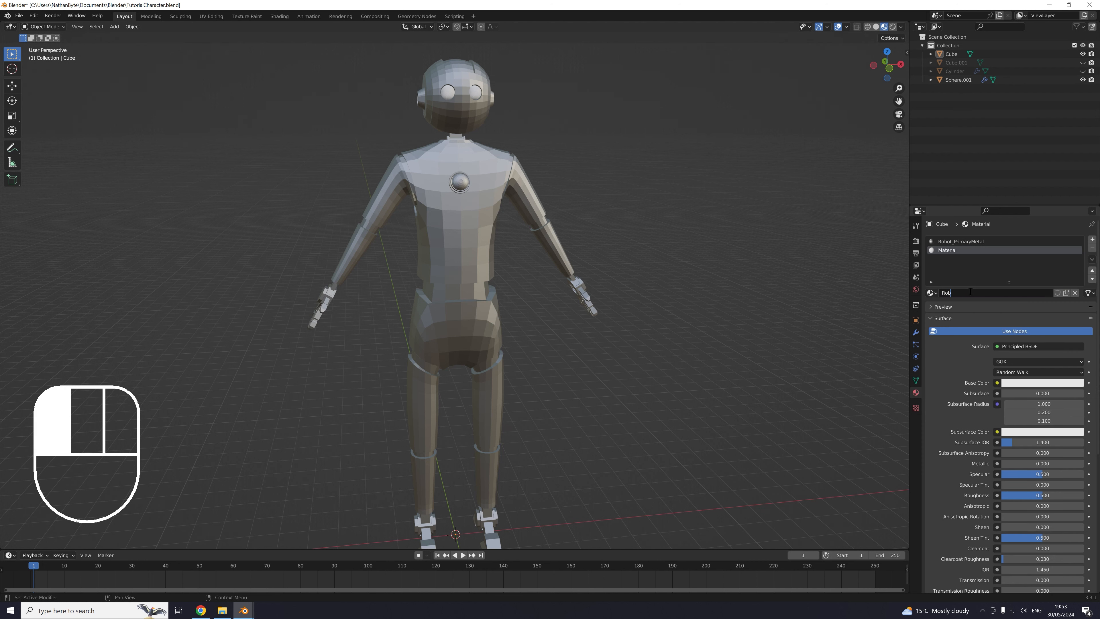
pyautogui.write('ot_SecondaryMetal')
pyautogui.press('Return')
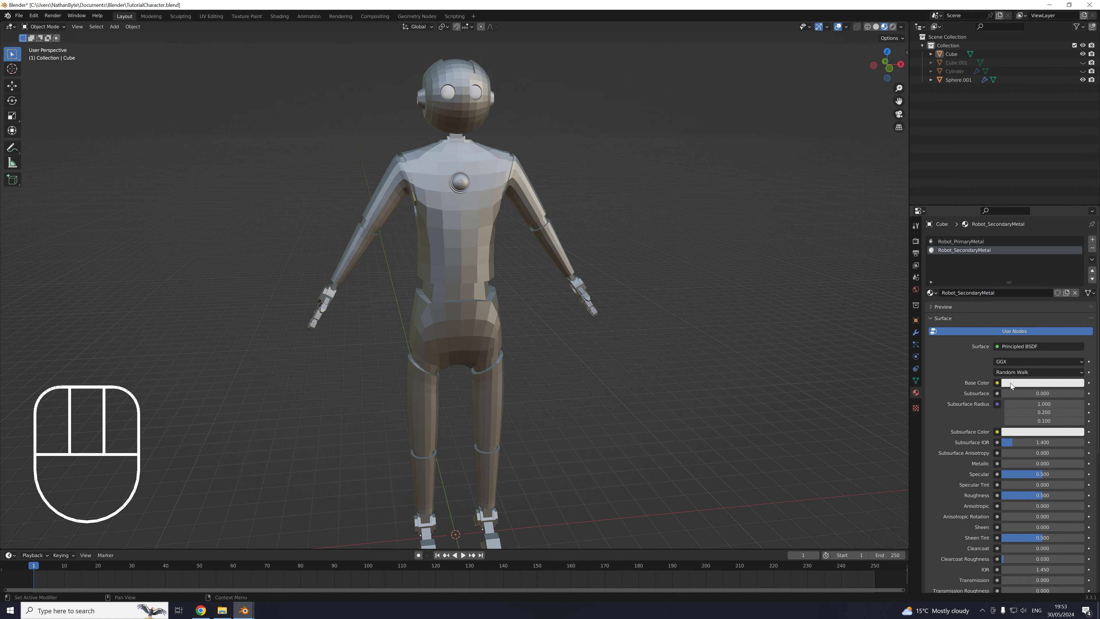
# Set the Robot_SecondaryMetal base colour to black and its Metallic value to 0.976
pyautogui.click(1042, 382)
pyautogui.moveTo(1076, 297); pyautogui.dragTo(1077, 322)
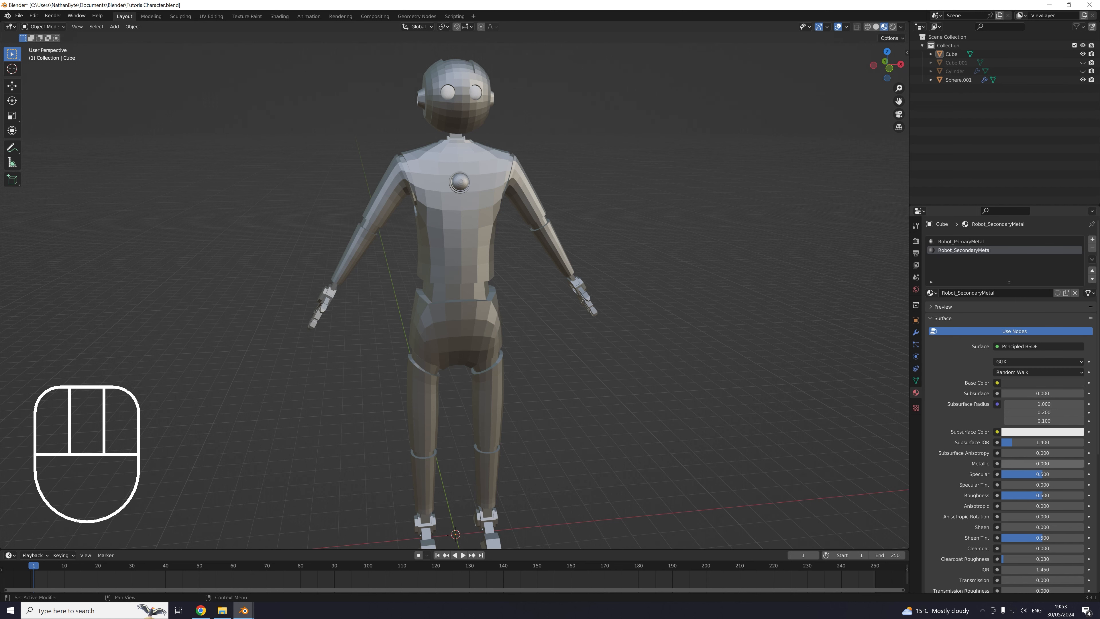
pyautogui.moveTo(1007, 466); pyautogui.dragTo(937, 428)
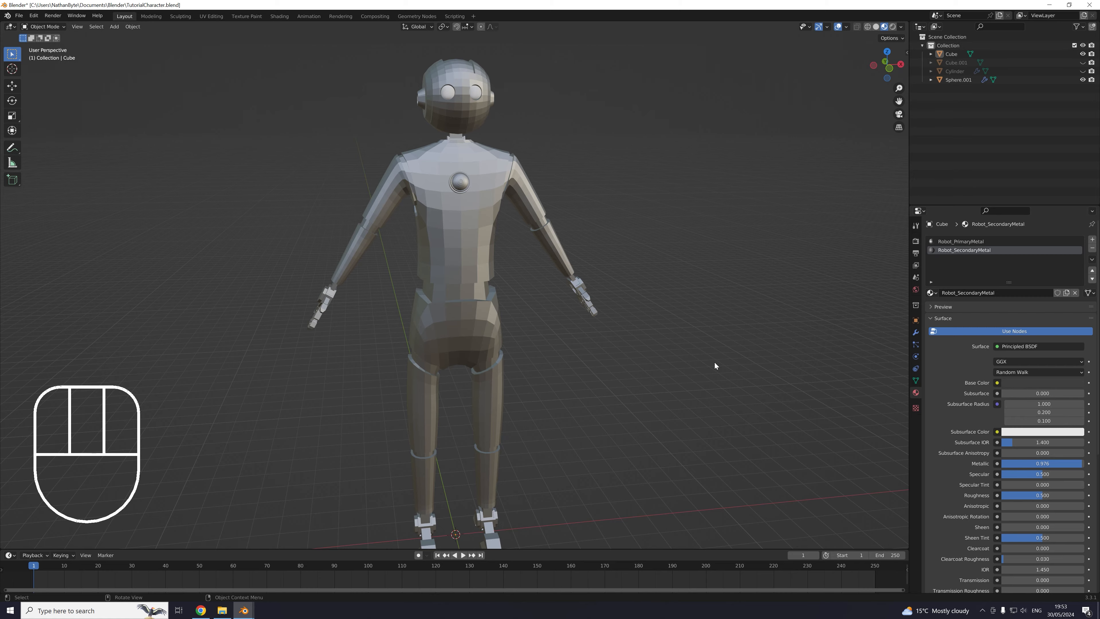
# Select the robot body and enter Edit Mode on its mesh
pyautogui.moveTo(487, 252); pyautogui.dragTo(516, 258, button='middle')
pyautogui.keyDown('shift'); pyautogui.moveTo(537, 217); pyautogui.dragTo(467, 216, button='middle'); pyautogui.keyUp('shift')
pyautogui.scroll(1, 508, 237)
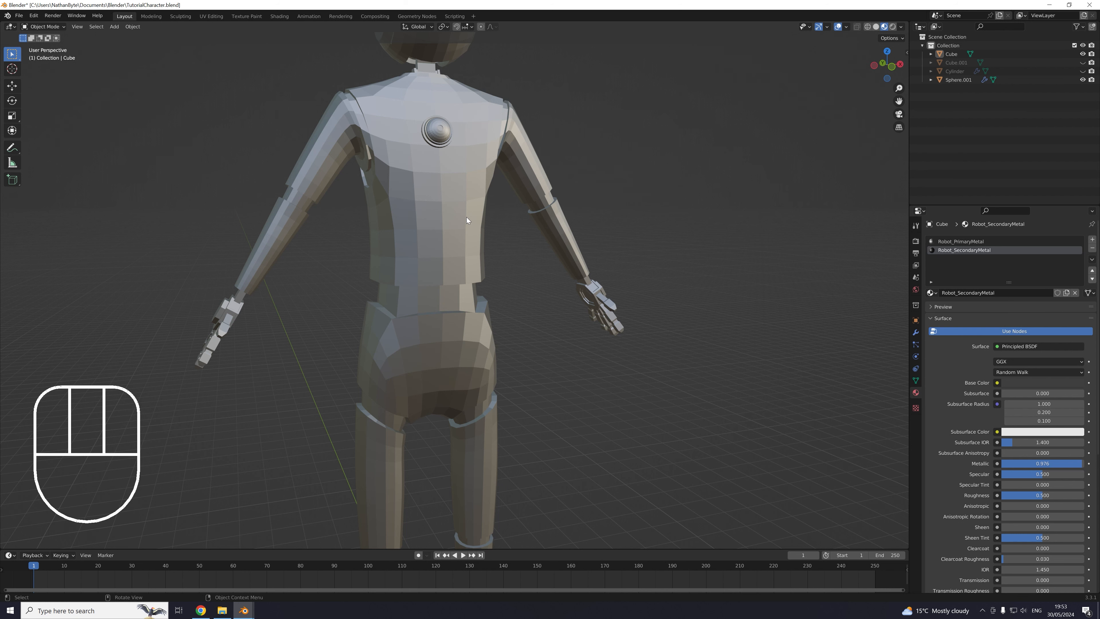
pyautogui.moveTo(466, 217); pyautogui.dragTo(366, 304, button='middle')
pyautogui.click(418, 257)
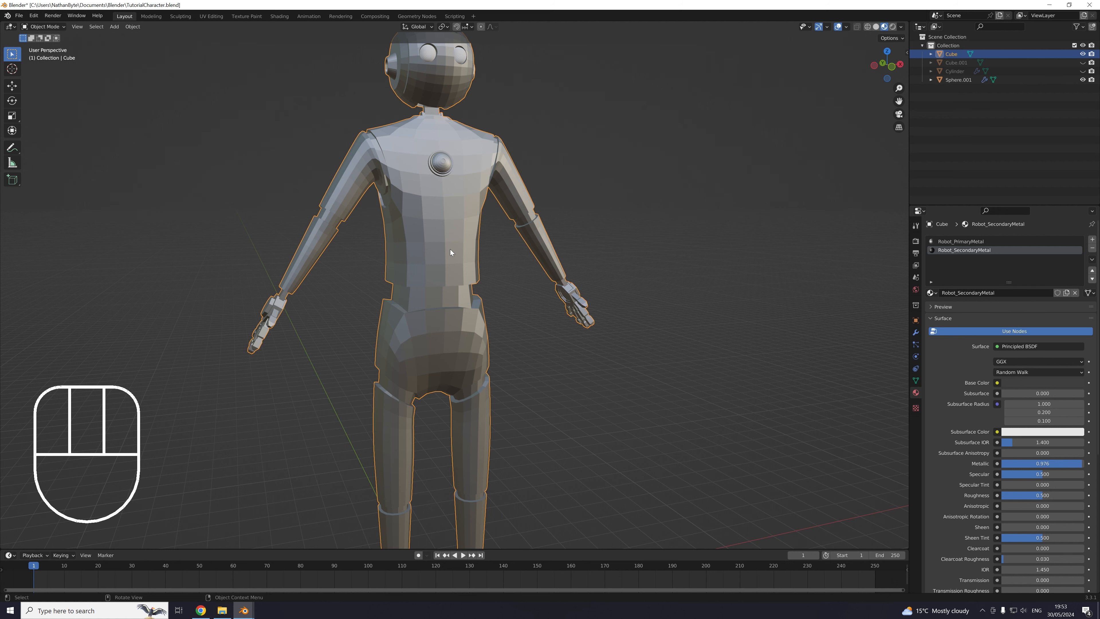
pyautogui.press('Tab')
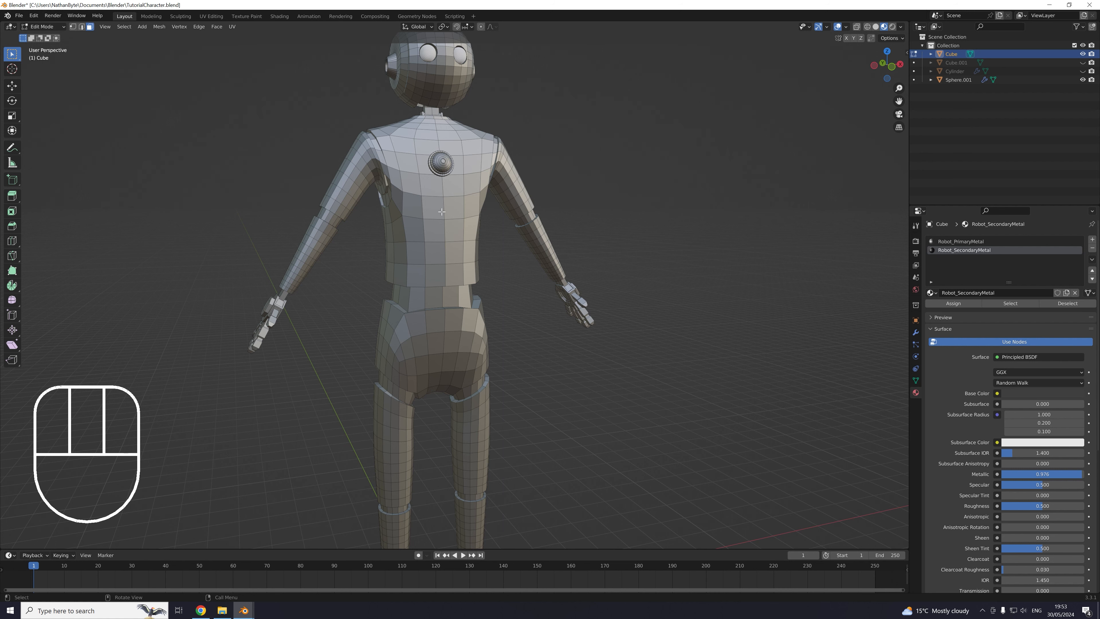
pyautogui.keyDown('shift'); pyautogui.moveTo(427, 222); pyautogui.dragTo(430, 291, button='middle'); pyautogui.keyUp('shift')
pyautogui.scroll(5, 430, 291)
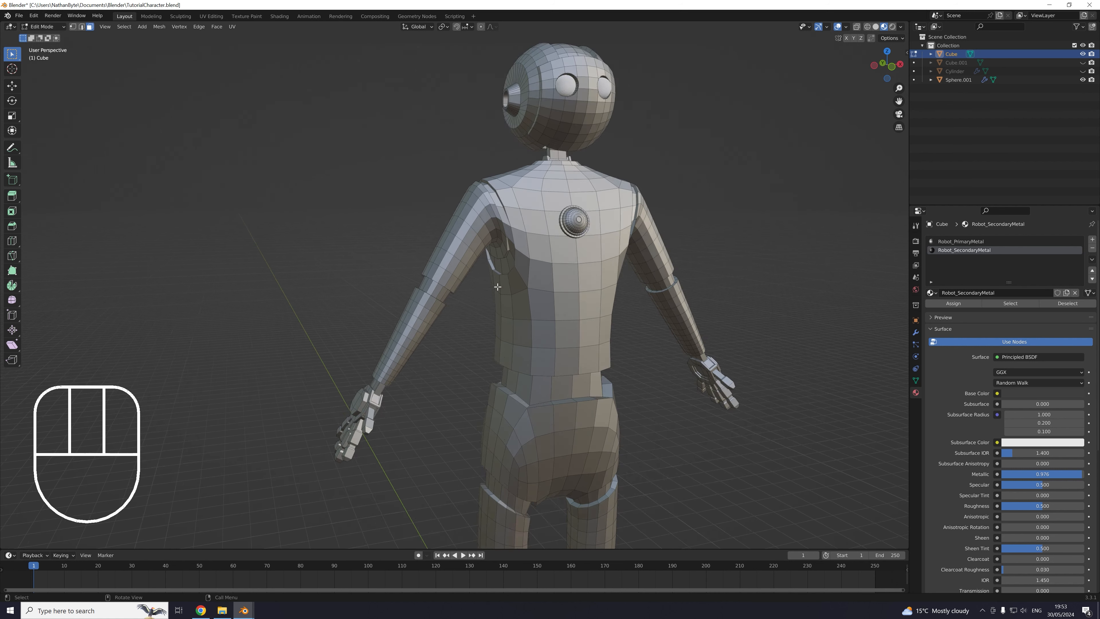
# Select the face loop at one elbow joint and assign the Robot_SecondaryMetal material to it
pyautogui.scroll(4, 430, 291)
pyautogui.keyDown('alt'); pyautogui.click(427, 290); pyautogui.keyUp('alt')
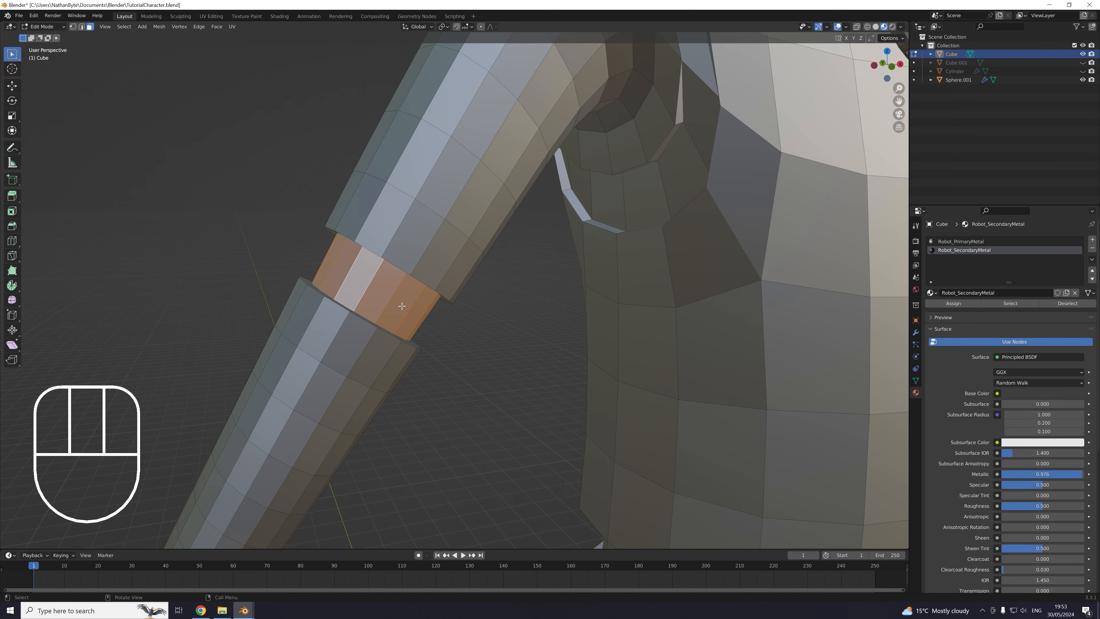
pyautogui.scroll(-4, 426, 290)
pyautogui.moveTo(479, 339); pyautogui.dragTo(431, 314, button='middle')
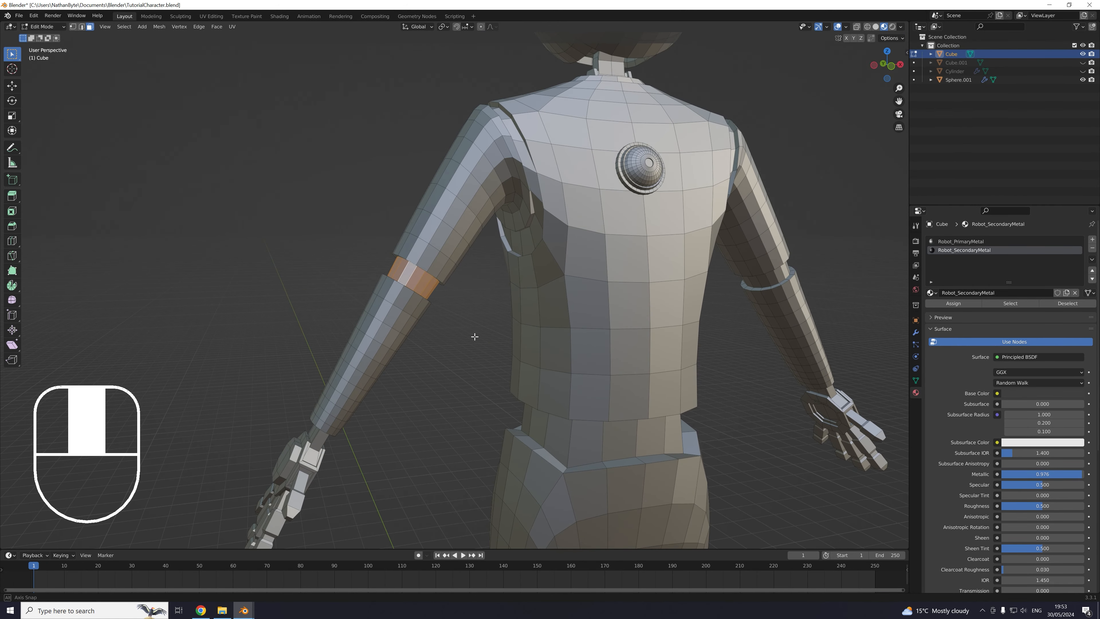
pyautogui.scroll(5, 431, 314)
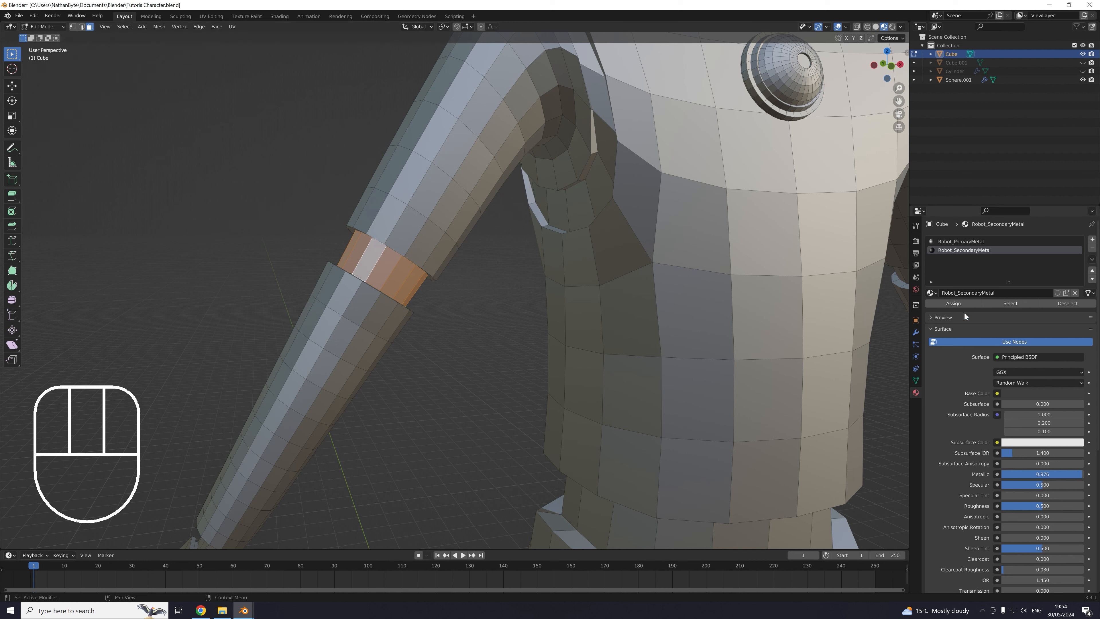
pyautogui.click(956, 243)
pyautogui.click(961, 252)
pyautogui.click(955, 243)
pyautogui.click(960, 251)
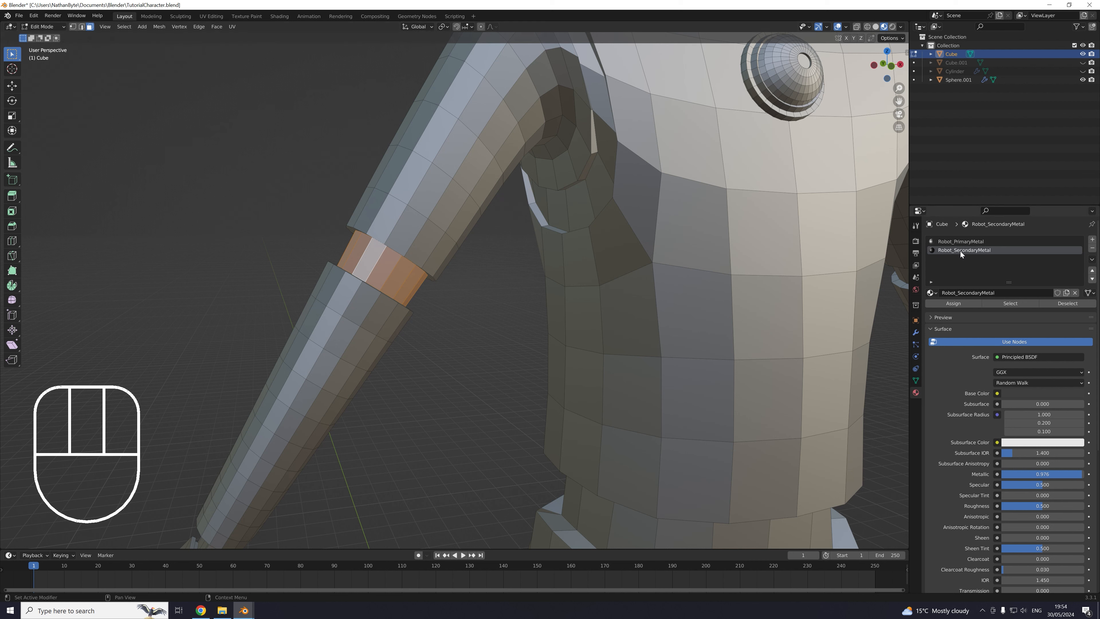
pyautogui.click(962, 302)
pyautogui.click(479, 324)
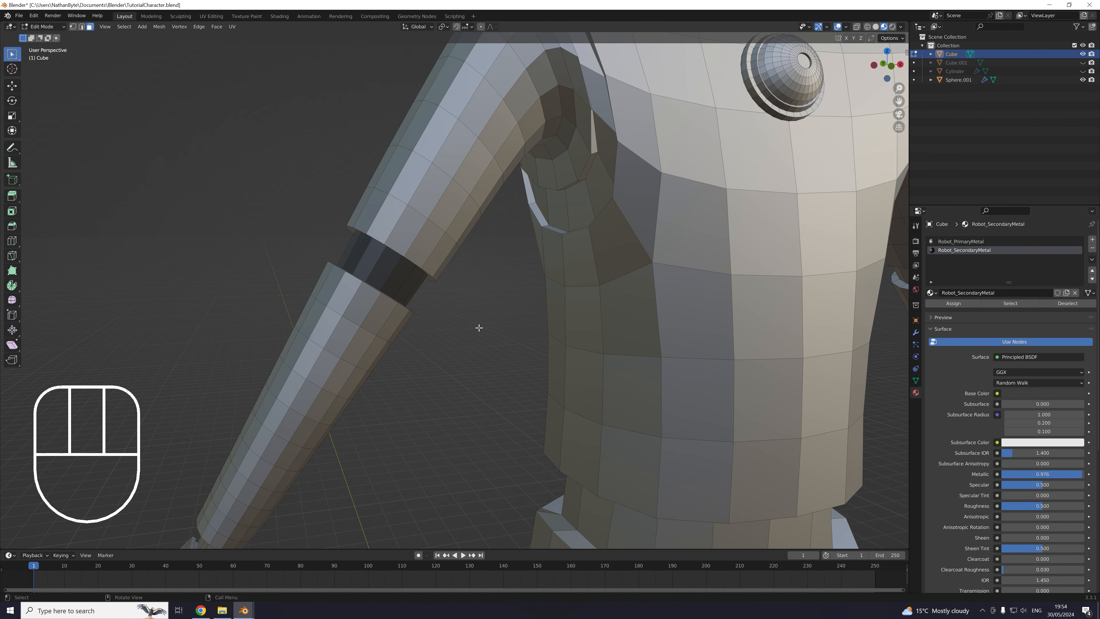
# Select the recessed face loops around both shoulders and the other elbow
pyautogui.scroll(-6, 479, 324)
pyautogui.moveTo(479, 324); pyautogui.dragTo(475, 300, button='middle')
pyautogui.scroll(5, 479, 309)
pyautogui.scroll(2, 476, 299)
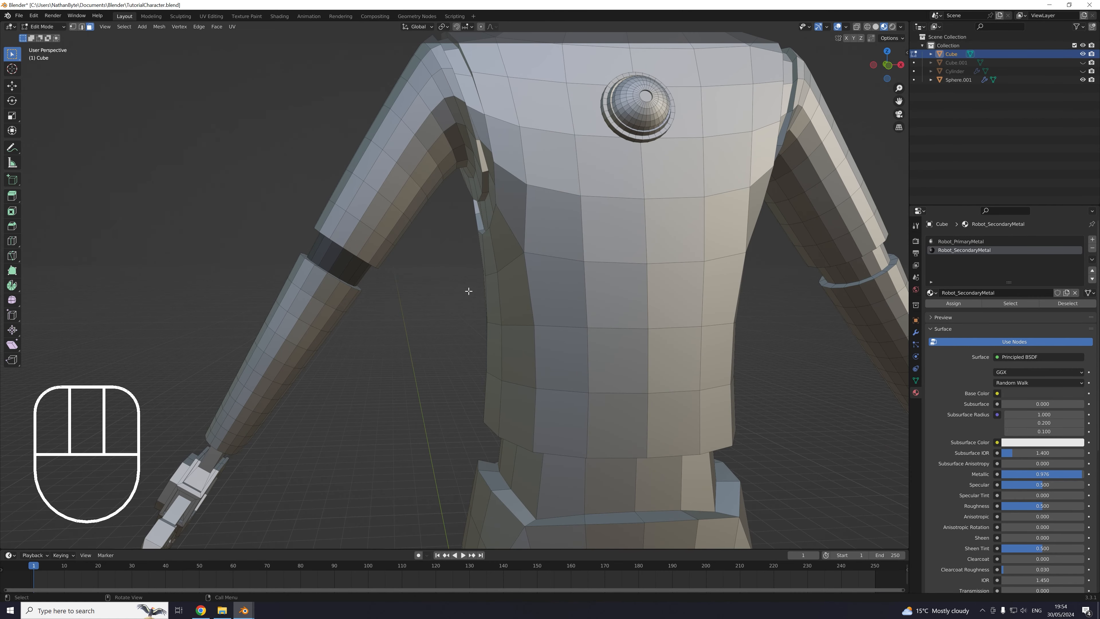
pyautogui.scroll(-3, 469, 291)
pyautogui.moveTo(468, 291); pyautogui.dragTo(591, 205, button='middle')
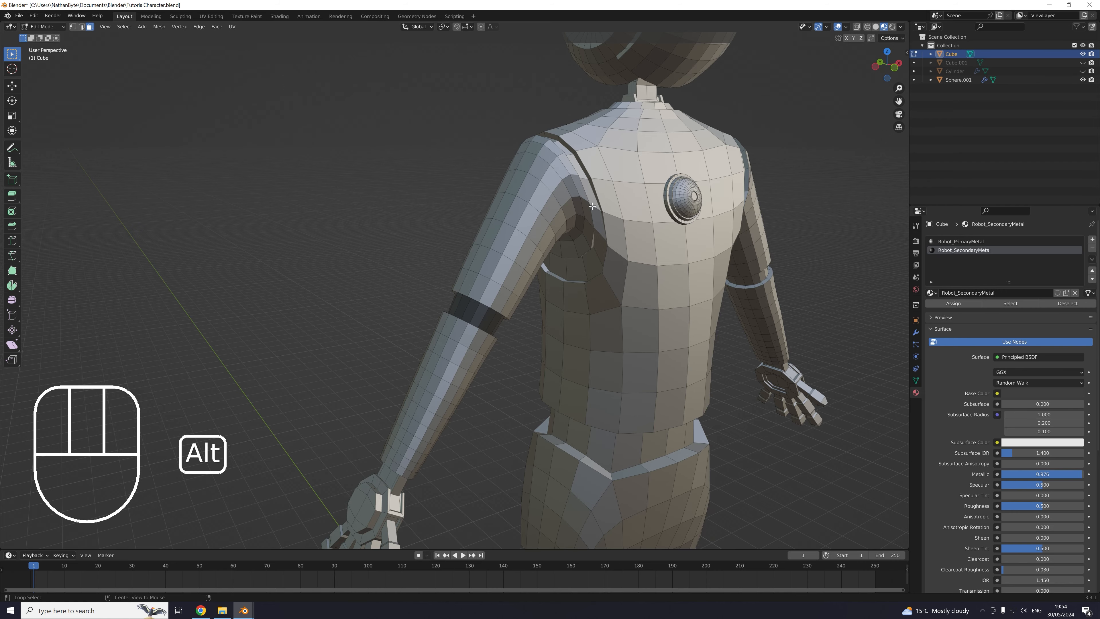
pyautogui.keyDown('alt'); pyautogui.click(593, 206); pyautogui.keyUp('alt')
pyautogui.moveTo(593, 206); pyautogui.dragTo(472, 158, button='middle')
pyautogui.keyDown('alt'); pyautogui.keyDown('shift'); pyautogui.click(471, 268); pyautogui.keyUp('shift'); pyautogui.keyUp('alt')
pyautogui.keyDown('alt'); pyautogui.keyDown('shift'); pyautogui.click(585, 296); pyautogui.keyUp('shift'); pyautogui.keyUp('alt')
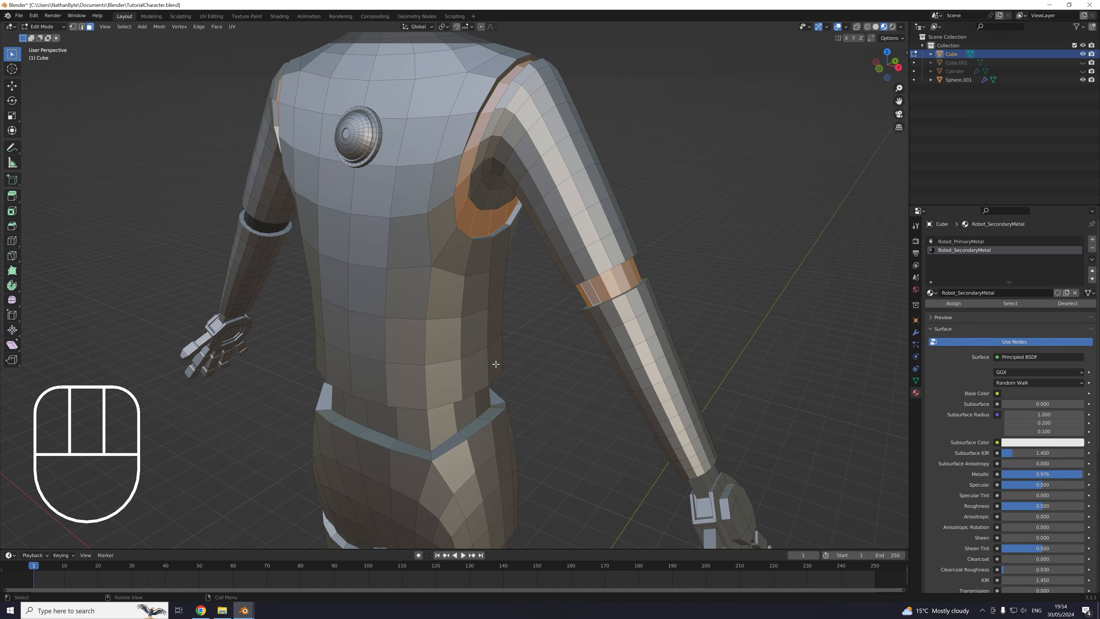
# Add the waist, hip and knee joint loops to the selection, assign Robot_SecondaryMetal to all of it, and deselect everything
pyautogui.keyDown('alt'); pyautogui.keyDown('shift'); pyautogui.click(454, 419); pyautogui.keyUp('shift'); pyautogui.keyUp('alt')
pyautogui.moveTo(454, 420); pyautogui.dragTo(485, 168, button='middle')
pyautogui.keyDown('alt'); pyautogui.keyDown('shift'); pyautogui.click(485, 168); pyautogui.keyUp('shift'); pyautogui.keyUp('alt')
pyautogui.keyDown('alt'); pyautogui.keyDown('shift'); pyautogui.click(582, 154); pyautogui.keyUp('shift'); pyautogui.keyUp('alt')
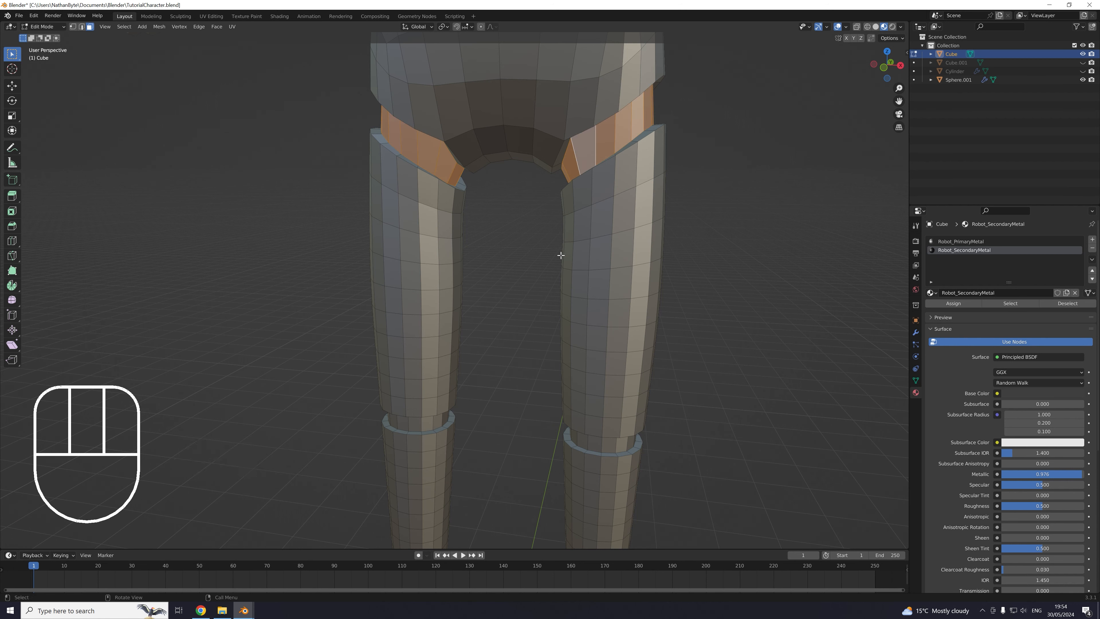
pyautogui.keyDown('shift'); pyautogui.moveTo(582, 154); pyautogui.dragTo(574, 32, button='middle'); pyautogui.keyUp('shift')
pyautogui.keyDown('alt'); pyautogui.keyDown('shift'); pyautogui.click(412, 282); pyautogui.keyUp('shift'); pyautogui.keyUp('alt')
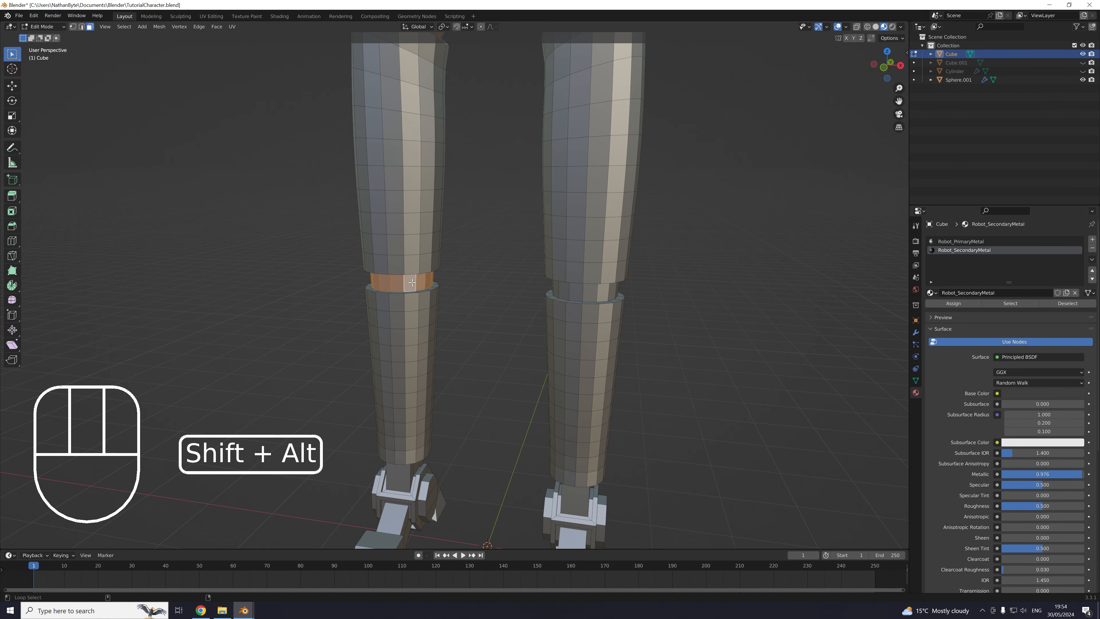
pyautogui.keyDown('alt'); pyautogui.keyDown('shift'); pyautogui.click(560, 293); pyautogui.keyUp('shift'); pyautogui.keyUp('alt')
pyautogui.scroll(-3, 560, 293)
pyautogui.click(952, 303)
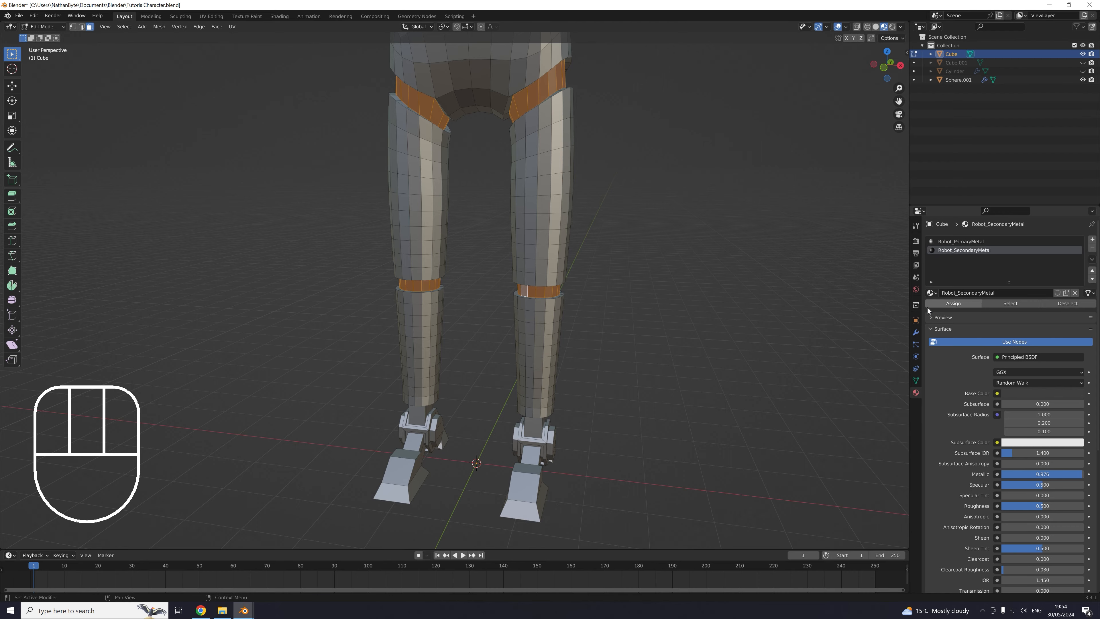
pyautogui.scroll(-4, 649, 269)
pyautogui.keyDown('shift'); pyautogui.moveTo(649, 268); pyautogui.dragTo(582, 327, button='middle'); pyautogui.keyUp('shift')
pyautogui.hotkey('alt', 'a')
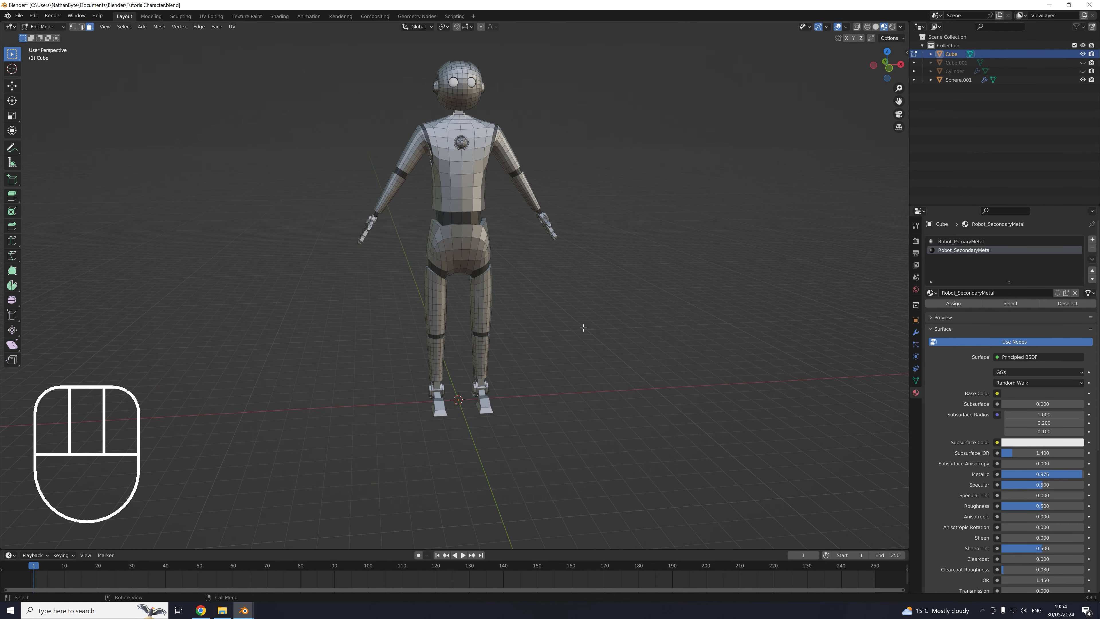
# Assign Robot_SecondaryMetal to the narrow ankle posts below both shins
pyautogui.scroll(6, 582, 327)
pyautogui.keyDown('shift'); pyautogui.moveTo(496, 361); pyautogui.dragTo(487, 211, button='middle'); pyautogui.keyUp('shift')
pyautogui.keyDown('alt'); pyautogui.click(498, 208); pyautogui.keyUp('alt')
pyautogui.scroll(2, 498, 208)
pyautogui.scroll(2, 465, 246)
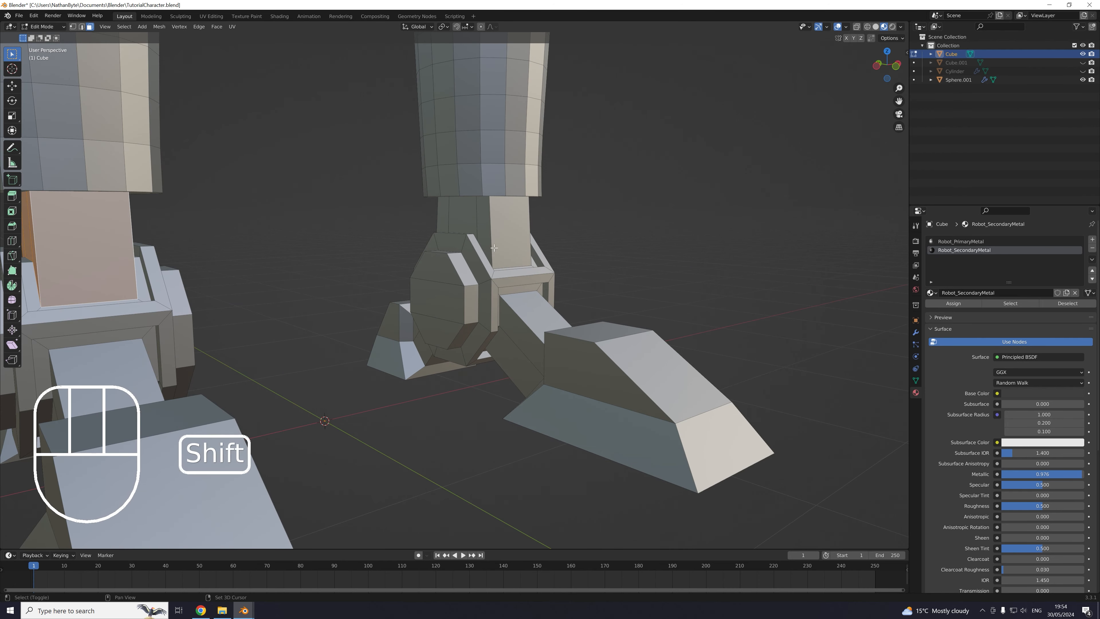
pyautogui.keyDown('alt'); pyautogui.keyDown('shift'); pyautogui.click(487, 211); pyautogui.keyUp('shift'); pyautogui.keyUp('alt')
pyautogui.click(953, 304)
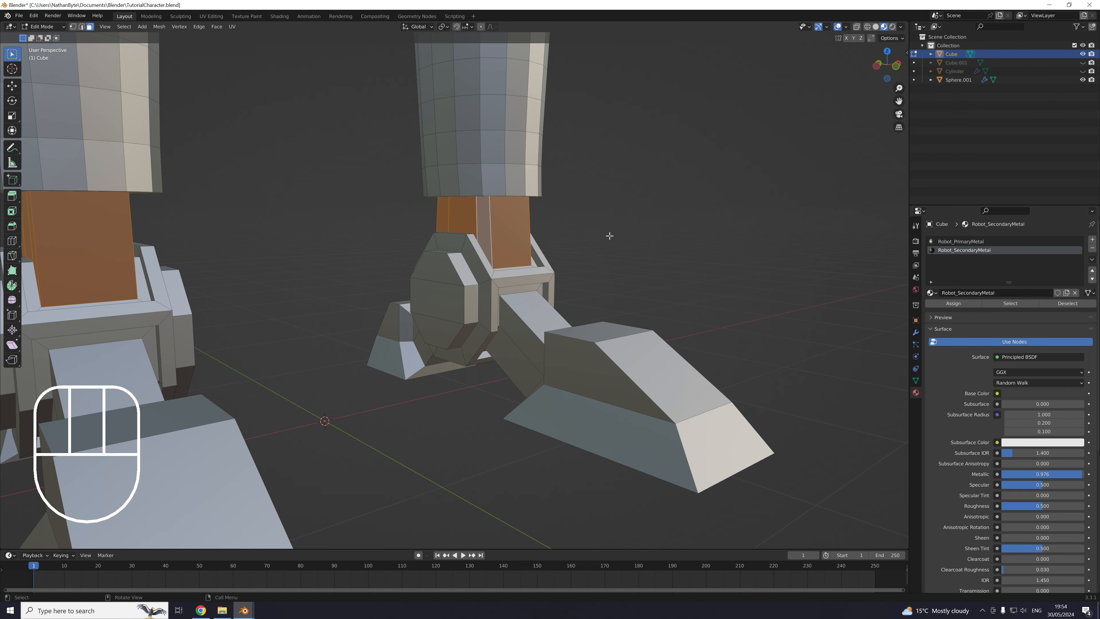
# Assign Robot_SecondaryMetal to the inner face loops of the upper and front openings in both ankle brackets
pyautogui.moveTo(609, 239); pyautogui.dragTo(351, 260, button='middle')
pyautogui.scroll(3, 418, 292)
pyautogui.keyDown('shift'); pyautogui.moveTo(417, 293); pyautogui.dragTo(480, 285, button='middle'); pyautogui.keyUp('shift')
pyautogui.keyDown('alt'); pyautogui.click(479, 285); pyautogui.keyUp('alt')
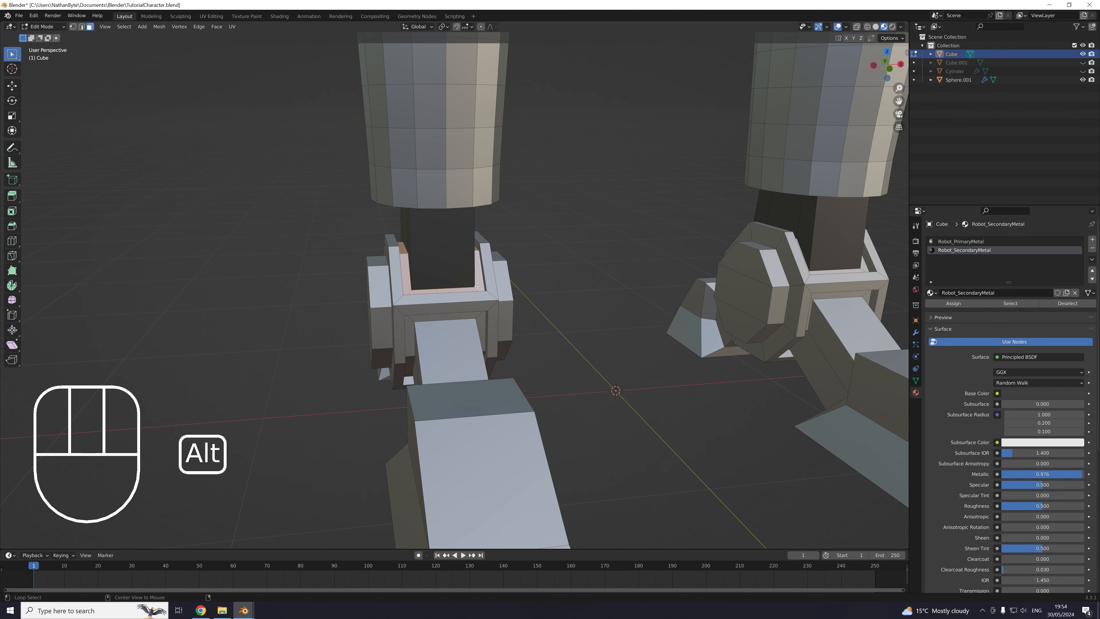
pyautogui.keyDown('alt'); pyautogui.keyDown('shift'); pyautogui.click(478, 316); pyautogui.keyUp('shift'); pyautogui.keyUp('alt')
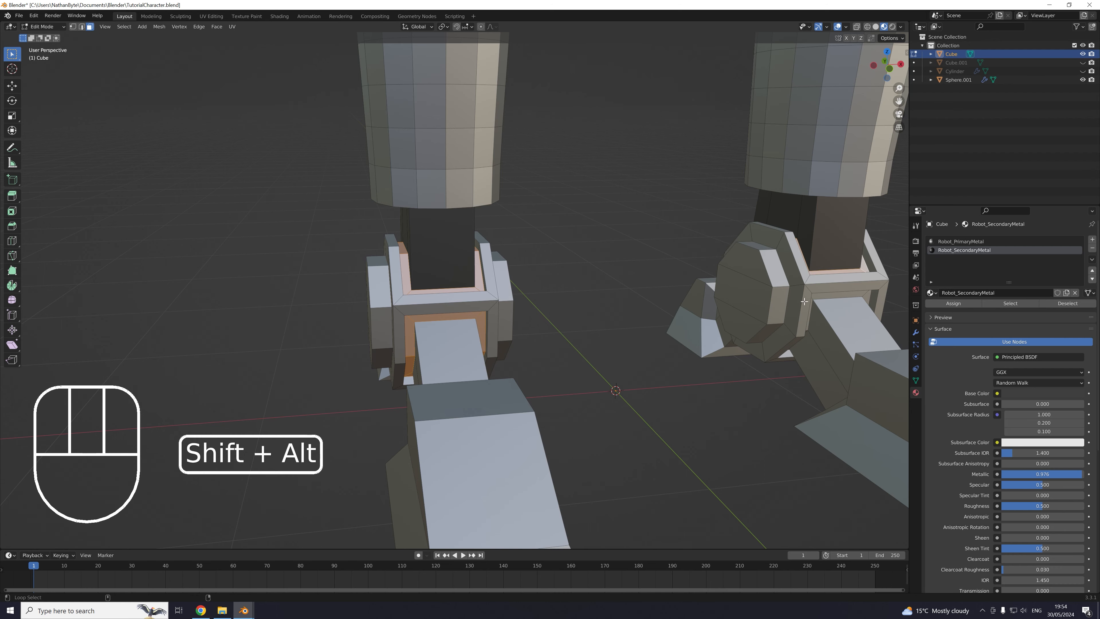
pyautogui.moveTo(803, 301); pyautogui.dragTo(541, 242, button='middle')
pyautogui.scroll(4, 518, 222)
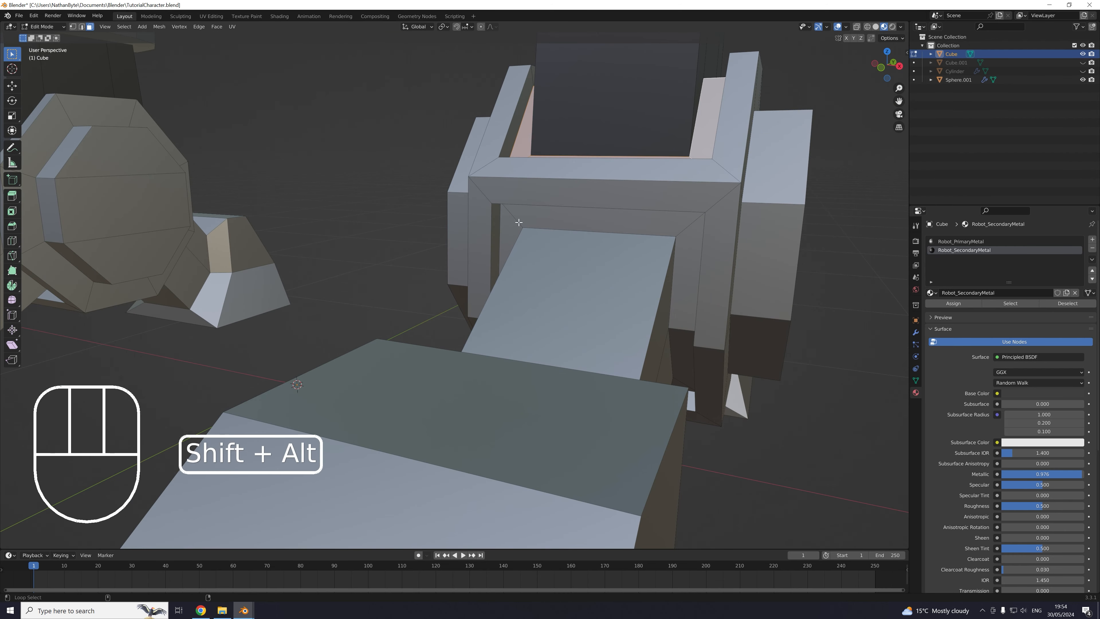
pyautogui.keyDown('alt'); pyautogui.keyDown('shift'); pyautogui.click(519, 222); pyautogui.keyUp('shift'); pyautogui.keyUp('alt')
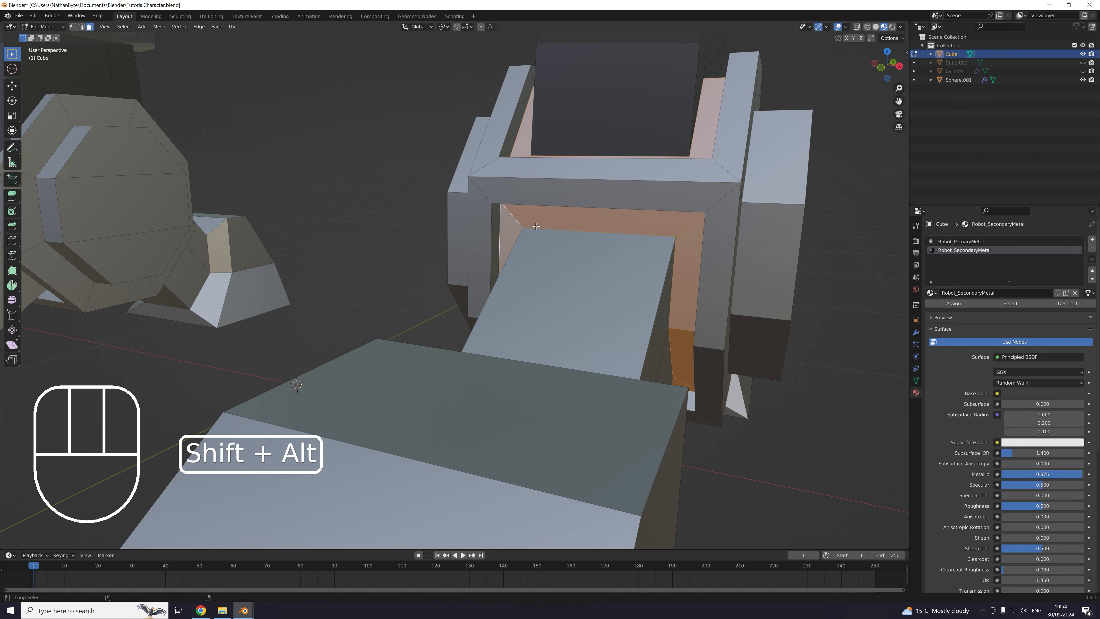
pyautogui.click(949, 305)
# Assign Robot_SecondaryMetal to the inner face loops of the rear openings in both ankle brackets
pyautogui.scroll(-6, 361, 177)
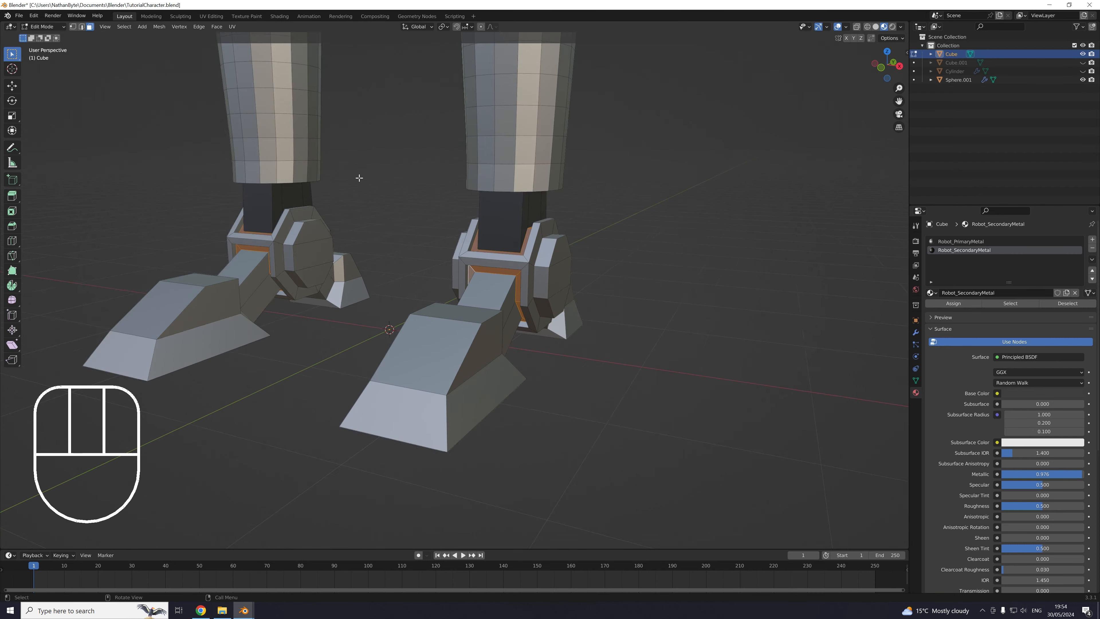
pyautogui.moveTo(360, 176); pyautogui.dragTo(568, 183, button='middle')
pyautogui.scroll(3, 569, 184)
pyautogui.keyDown('alt'); pyautogui.click(654, 260); pyautogui.keyUp('alt')
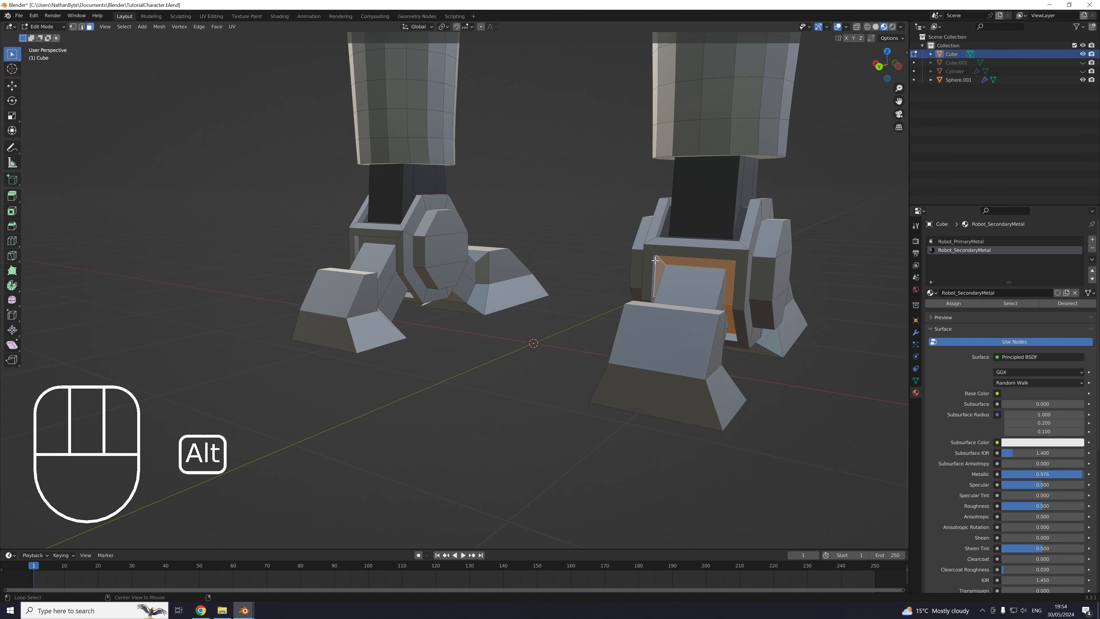
pyautogui.keyDown('alt'); pyautogui.keyDown('shift'); pyautogui.click(370, 242); pyautogui.keyUp('shift'); pyautogui.keyUp('alt')
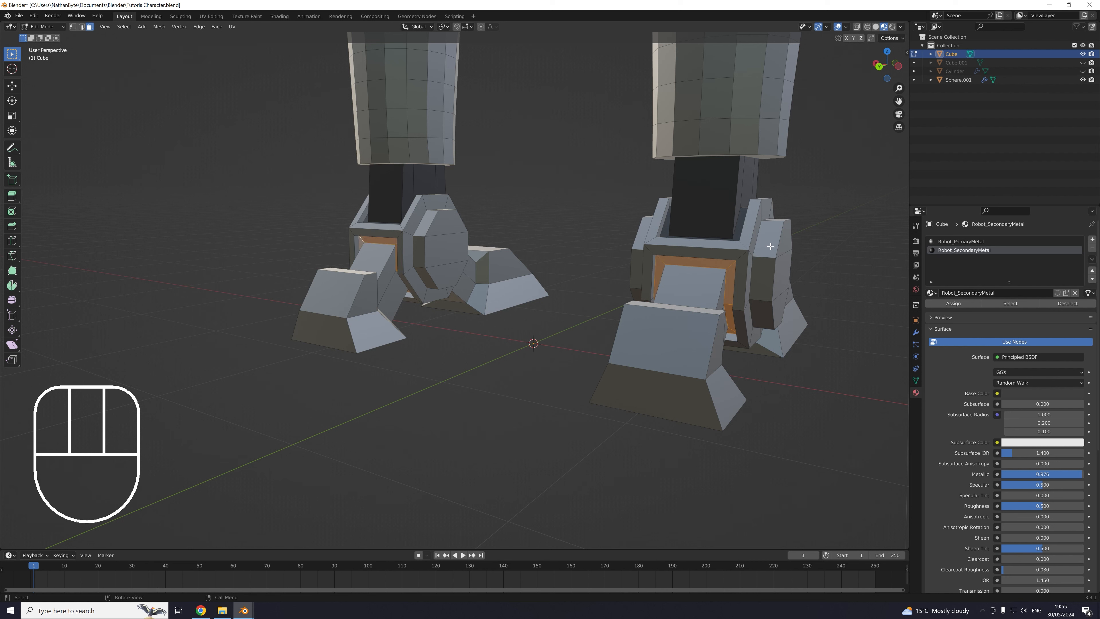
pyautogui.click(939, 304)
# Assign Robot_SecondaryMetal to the links joining both heels to the ankle brackets
pyautogui.keyDown('alt'); pyautogui.click(693, 281); pyautogui.keyUp('alt')
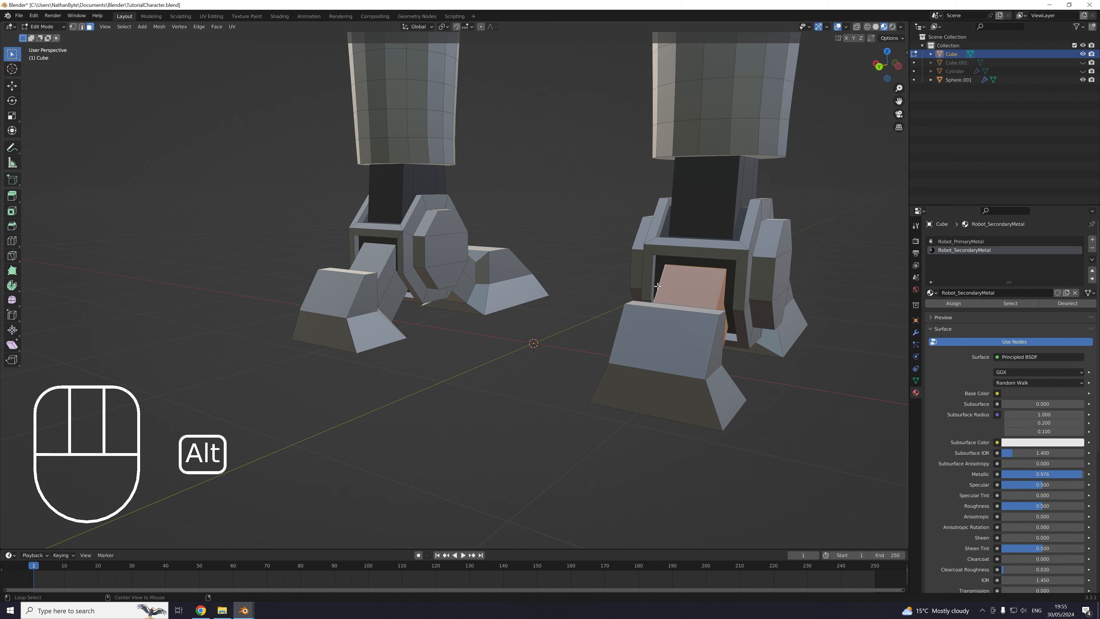
pyautogui.keyDown('alt'); pyautogui.keyDown('shift'); pyautogui.click(383, 262); pyautogui.keyUp('shift'); pyautogui.keyUp('alt')
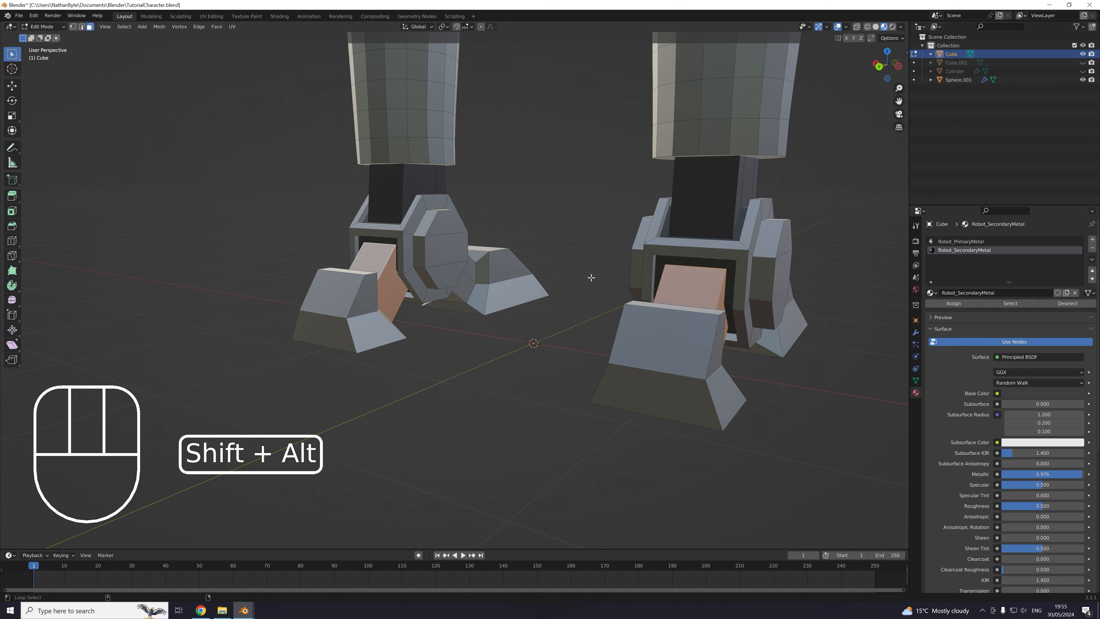
pyautogui.click(953, 303)
# Assign Robot_SecondaryMetal to the links joining both front foot pieces to the ankles, and return to Object Mode
pyautogui.moveTo(498, 285); pyautogui.dragTo(638, 314, button='middle')
pyautogui.scroll(5, 632, 316)
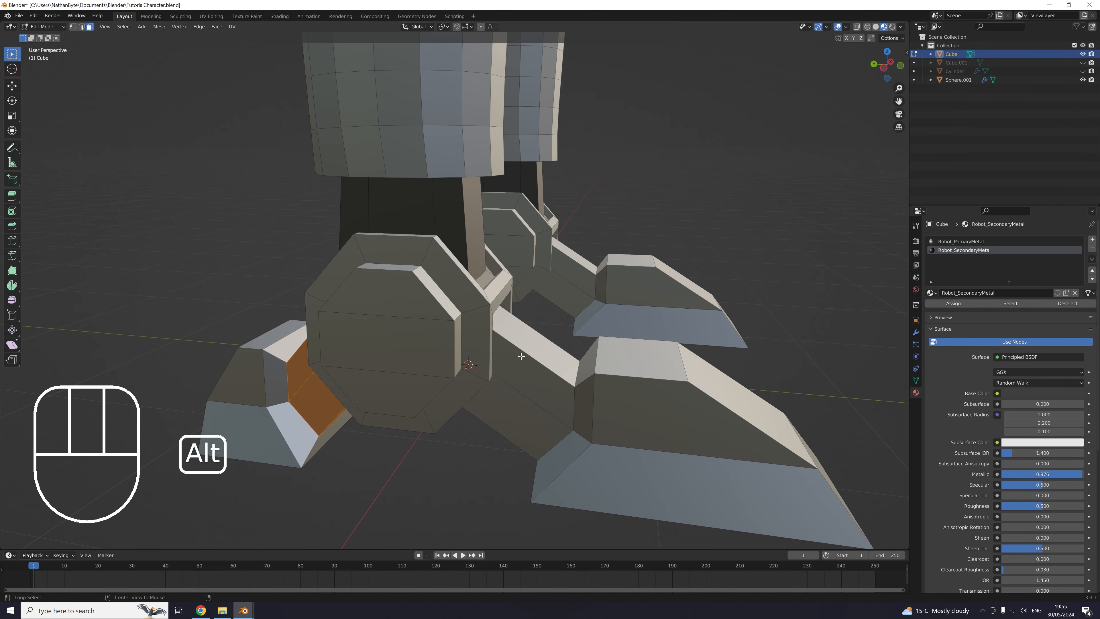
pyautogui.keyDown('alt'); pyautogui.click(521, 355); pyautogui.keyUp('alt')
pyautogui.keyDown('alt'); pyautogui.keyDown('shift'); pyautogui.click(567, 286); pyautogui.keyUp('shift'); pyautogui.keyUp('alt')
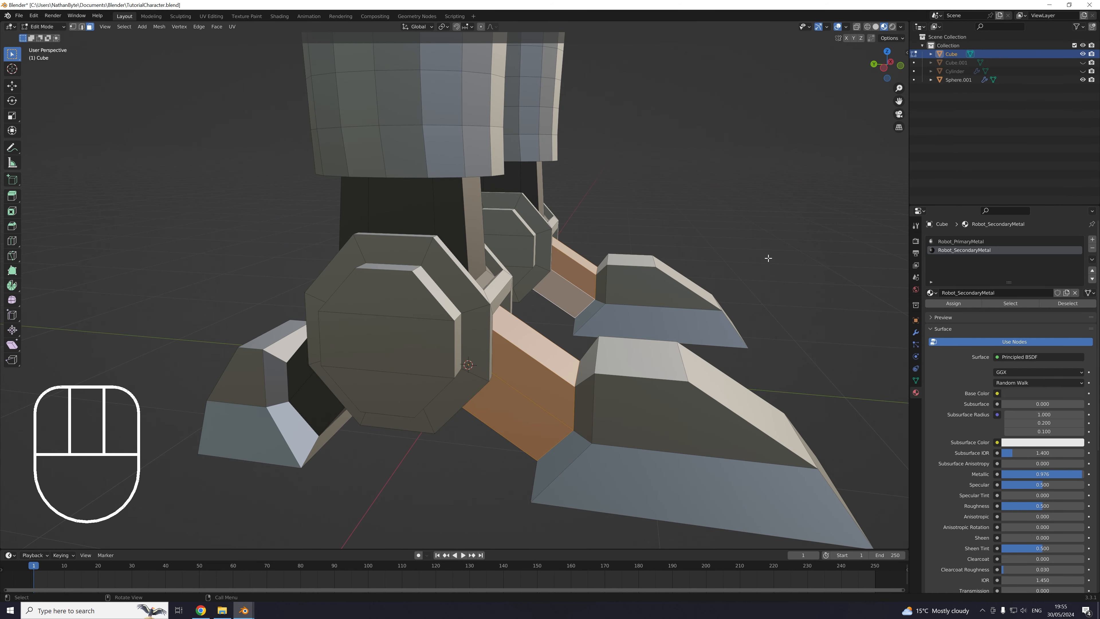
pyautogui.click(952, 303)
pyautogui.scroll(-5, 704, 263)
pyautogui.press('Tab')
# Assign Robot_SecondaryMetal to the outer ring's side and front face loops around the chest dome, and leave Edit Mode
pyautogui.scroll(-3, 656, 239)
pyautogui.keyDown('shift'); pyautogui.moveTo(549, 221); pyautogui.dragTo(506, 296, button='middle'); pyautogui.keyUp('shift')
pyautogui.scroll(5, 561, 279)
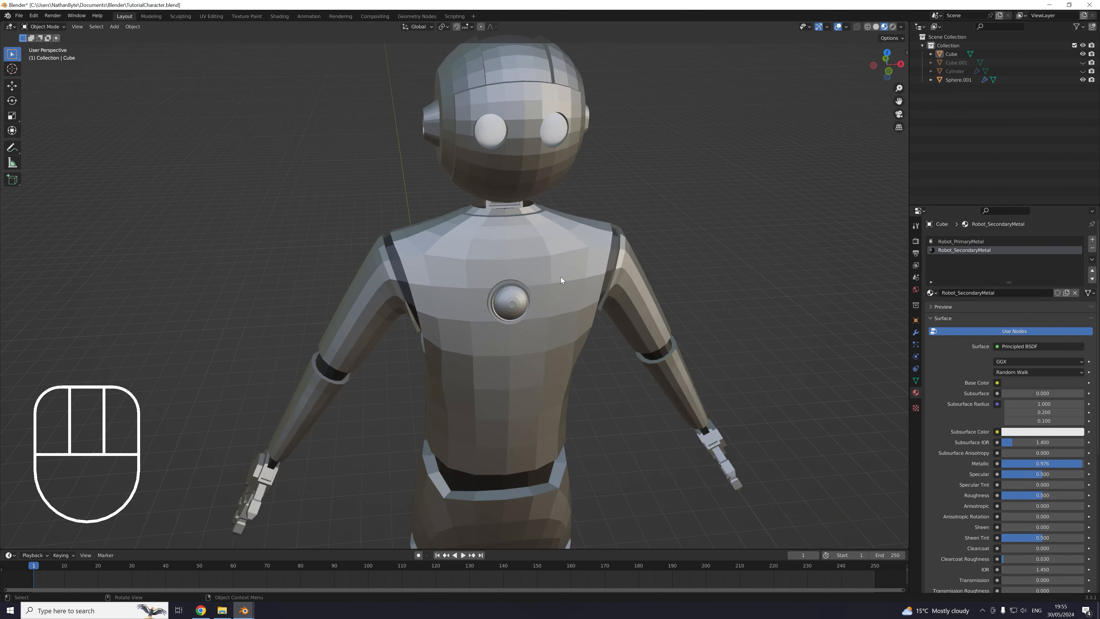
pyautogui.scroll(3, 561, 279)
pyautogui.click(564, 290)
pyautogui.scroll(6, 562, 264)
pyautogui.press('Tab')
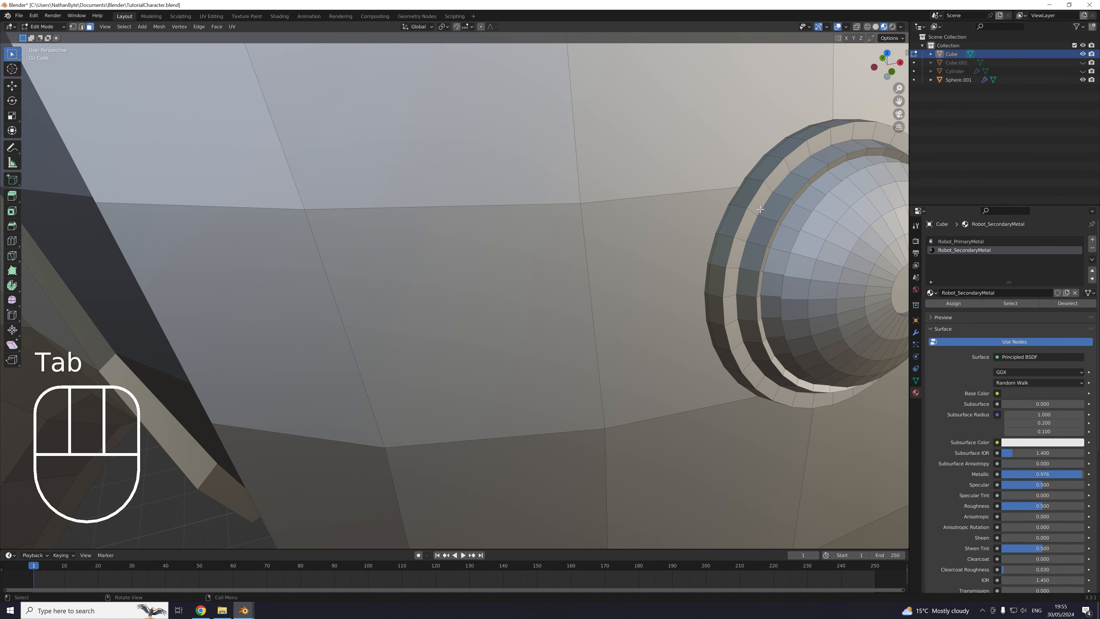
pyautogui.keyDown('alt'); pyautogui.click(731, 204); pyautogui.keyUp('alt')
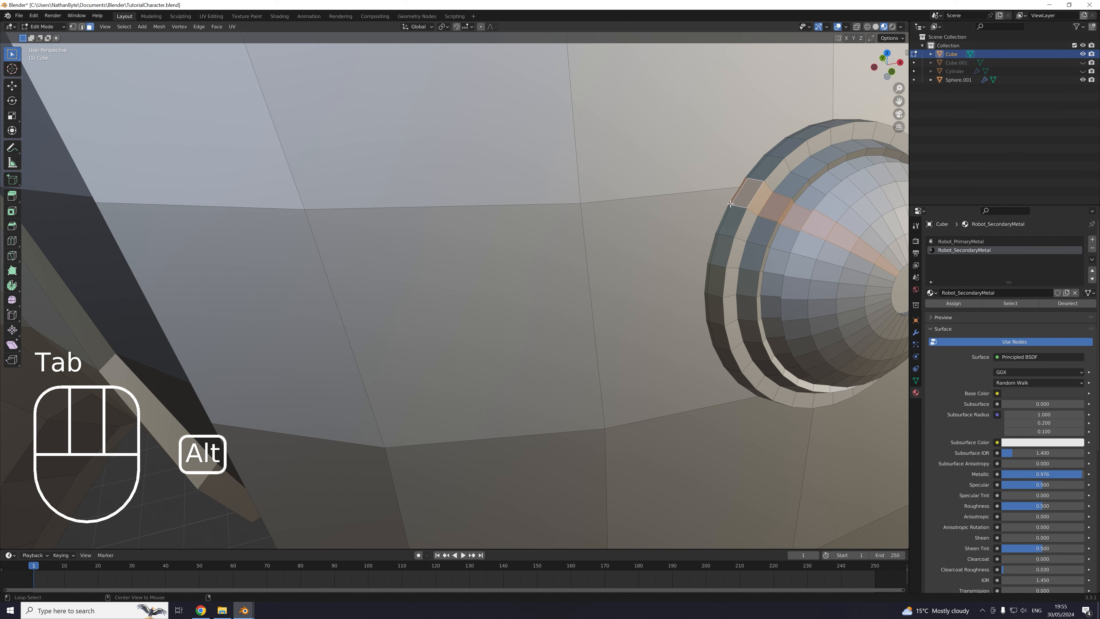
pyautogui.keyDown('alt'); pyautogui.click(729, 205); pyautogui.keyUp('alt')
pyautogui.keyDown('alt'); pyautogui.keyDown('shift'); pyautogui.click(741, 207); pyautogui.keyUp('shift'); pyautogui.keyUp('alt')
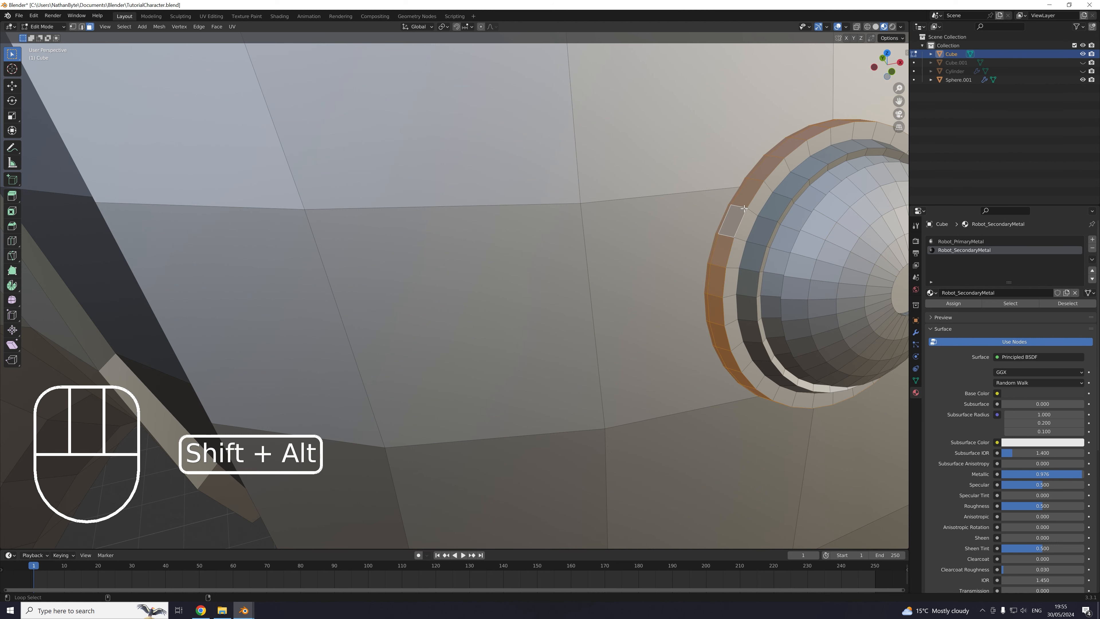
pyautogui.keyDown('alt'); pyautogui.keyDown('shift'); pyautogui.click(751, 210); pyautogui.keyUp('shift'); pyautogui.keyUp('alt')
pyautogui.keyDown('shift'); pyautogui.moveTo(751, 210); pyautogui.dragTo(492, 221, button='middle'); pyautogui.keyUp('shift')
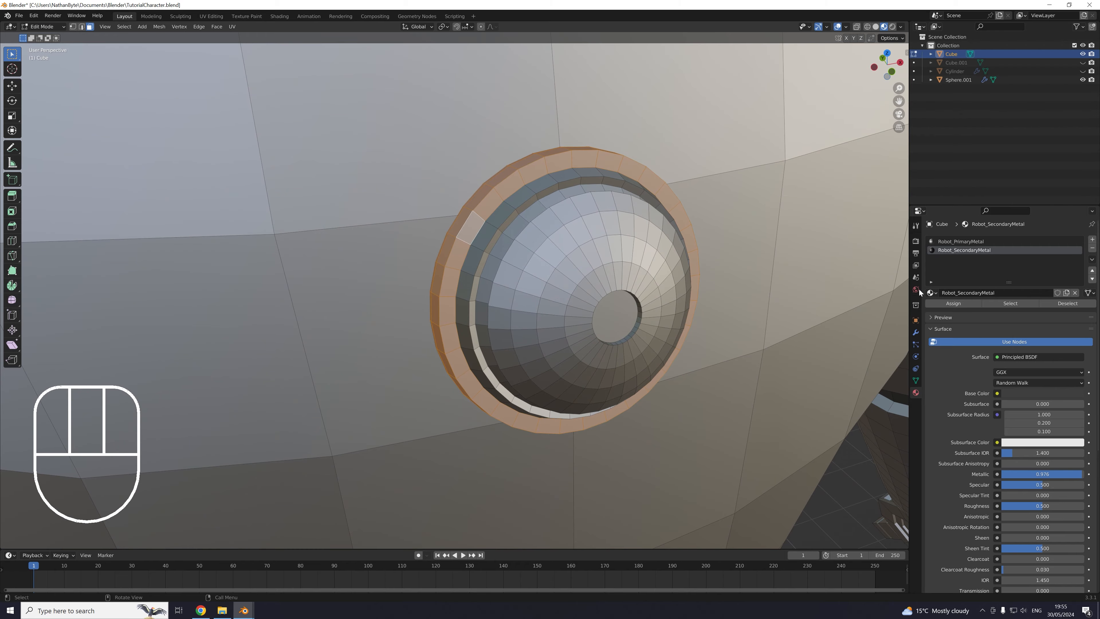
pyautogui.click(938, 306)
pyautogui.press('Tab')
# In Edit Mode, select the central panel faces on the front and top of the head between the two grooves
pyautogui.scroll(-8, 603, 284)
pyautogui.moveTo(589, 167); pyautogui.dragTo(488, 293, button='middle')
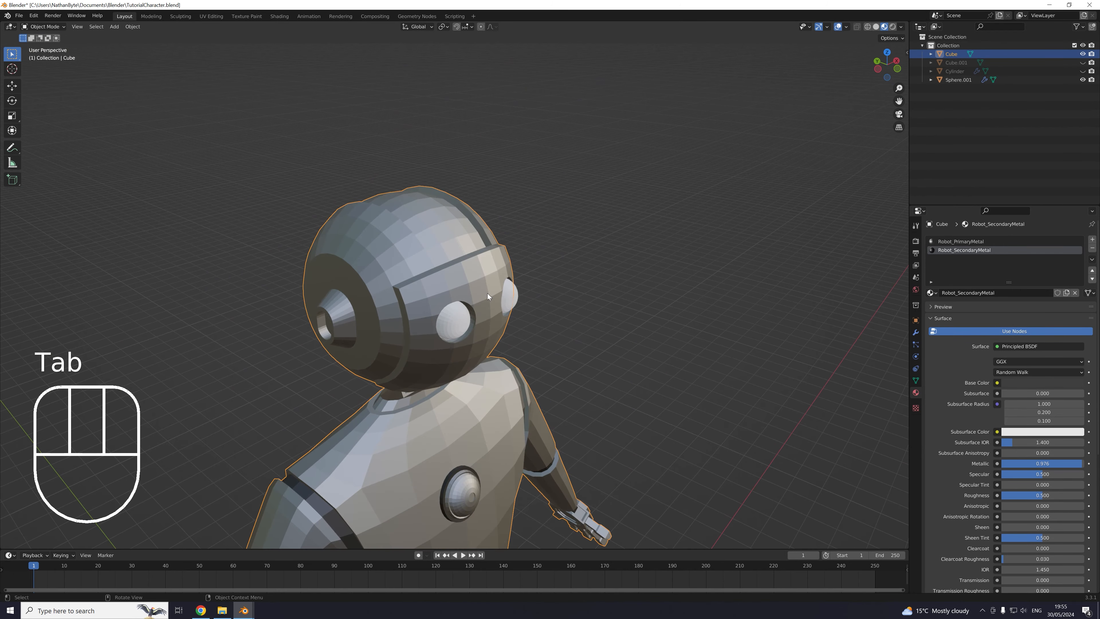
pyautogui.scroll(2, 482, 288)
pyautogui.press('Tab')
pyautogui.moveTo(498, 200); pyautogui.dragTo(464, 212, button='middle')
pyautogui.keyDown('shift'); pyautogui.moveTo(377, 171); pyautogui.dragTo(457, 172, button='middle'); pyautogui.keyUp('shift')
pyautogui.scroll(2, 482, 168)
pyautogui.scroll(2, 466, 176)
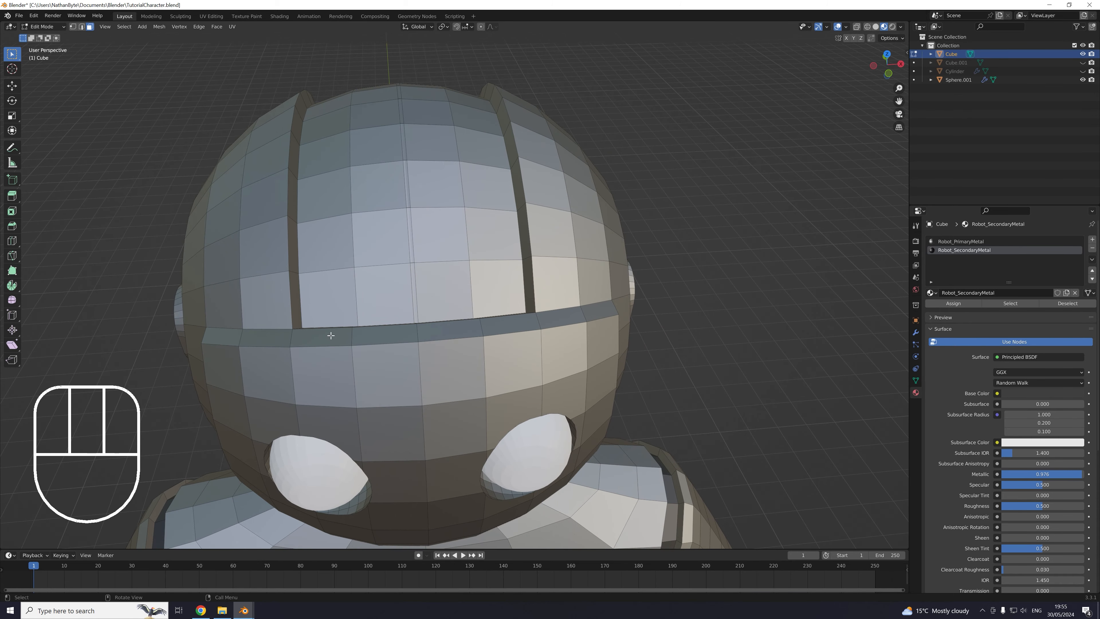
pyautogui.moveTo(333, 303); pyautogui.dragTo(471, 73)
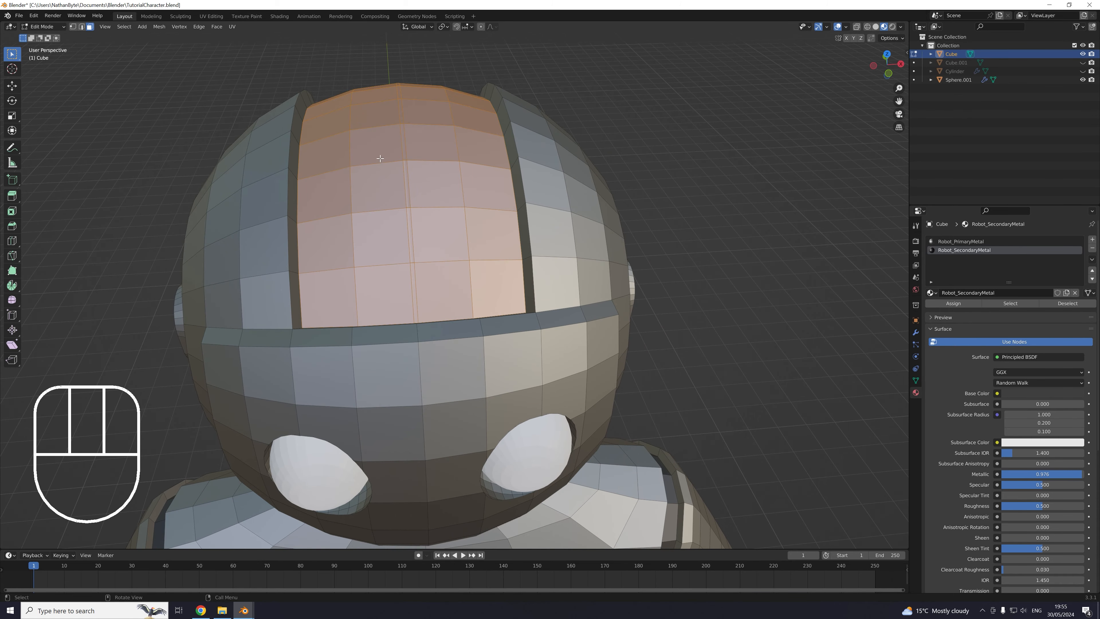
# Extend the face selection over the upper back of the head, keeping to the central panel between the grooves
pyautogui.scroll(-4, 380, 159)
pyautogui.moveTo(379, 158); pyautogui.dragTo(628, 273, button='middle')
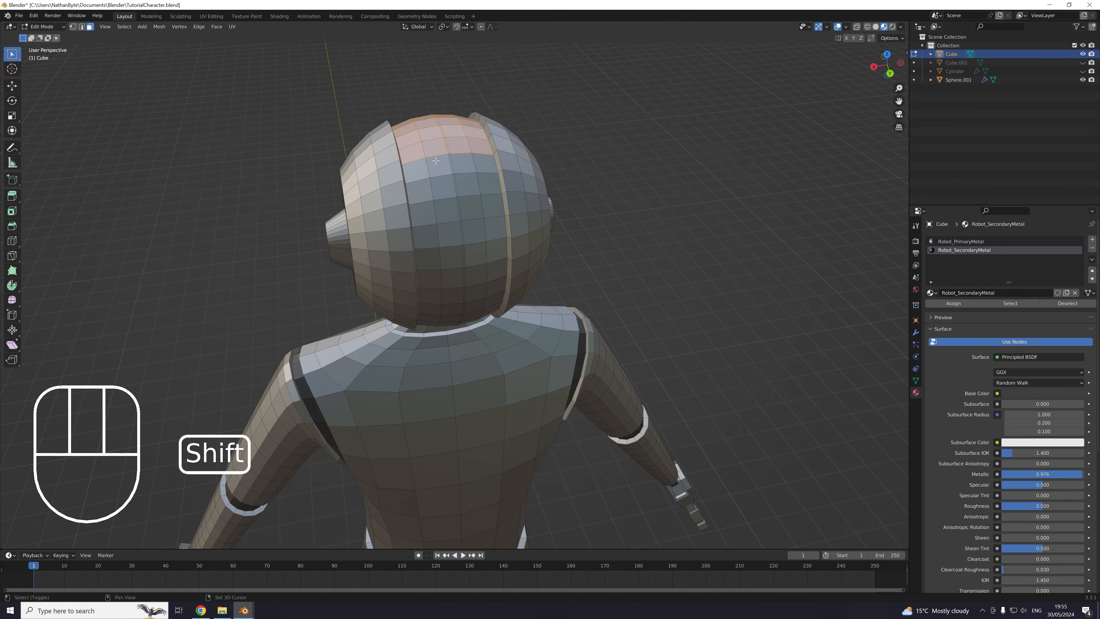
pyautogui.keyDown('shift'); pyautogui.moveTo(436, 161); pyautogui.dragTo(470, 202); pyautogui.keyUp('shift')
pyautogui.moveTo(470, 202); pyautogui.dragTo(416, 145, button='middle')
pyautogui.keyDown('shift'); pyautogui.moveTo(416, 145); pyautogui.dragTo(465, 214); pyautogui.keyUp('shift')
pyautogui.scroll(5, 456, 199)
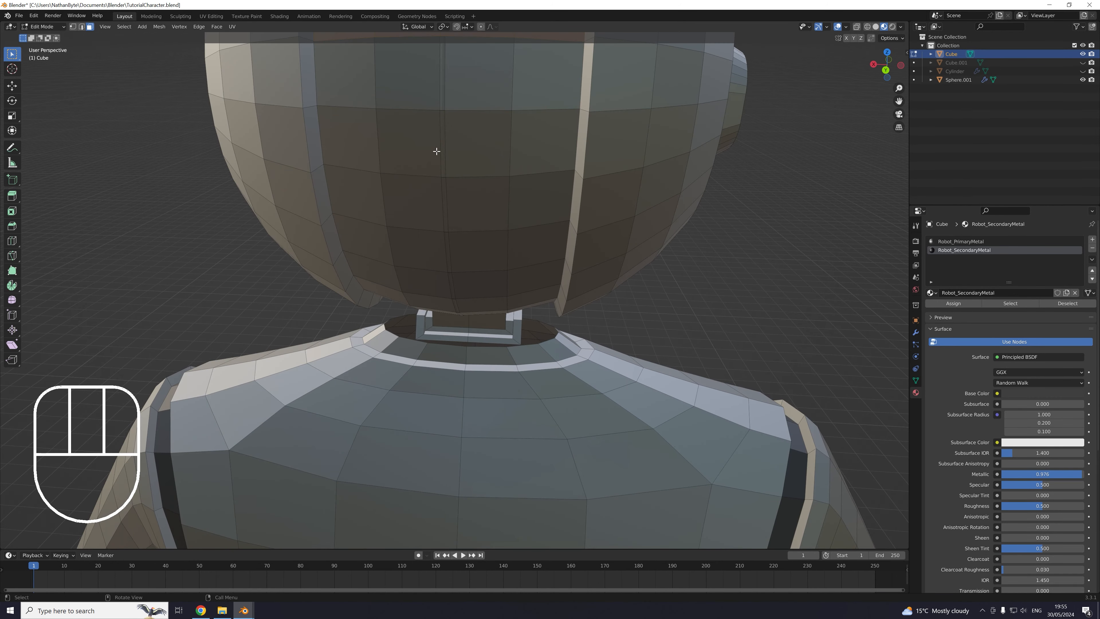
# Add the central panel faces on the lower back of the head, down towards the neck, to the selection
pyautogui.moveTo(443, 158); pyautogui.dragTo(453, 130, button='middle')
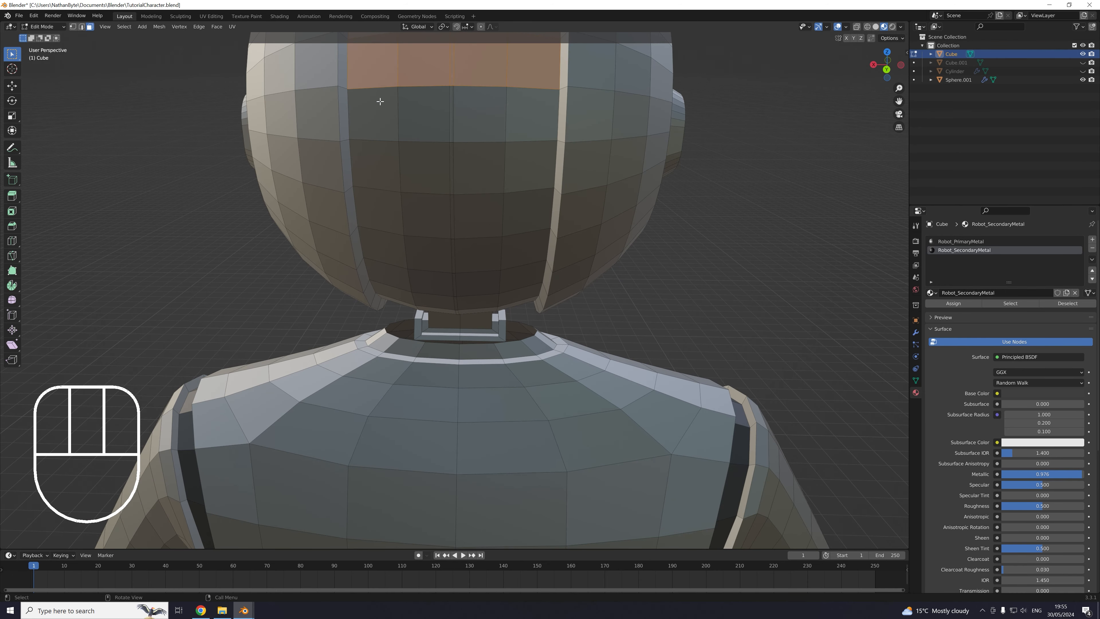
pyautogui.keyDown('shift'); pyautogui.moveTo(380, 101); pyautogui.dragTo(517, 243); pyautogui.keyUp('shift')
pyautogui.moveTo(517, 243); pyautogui.dragTo(424, 248, button='middle')
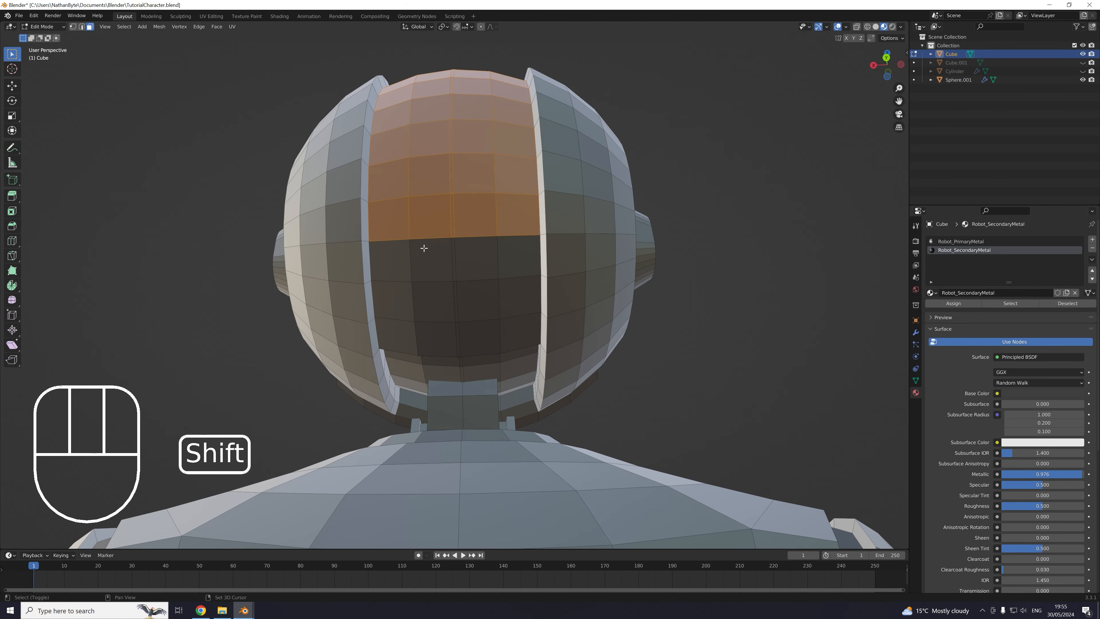
pyautogui.keyDown('shift'); pyautogui.moveTo(388, 243); pyautogui.dragTo(524, 330); pyautogui.keyUp('shift')
pyautogui.scroll(4, 525, 329)
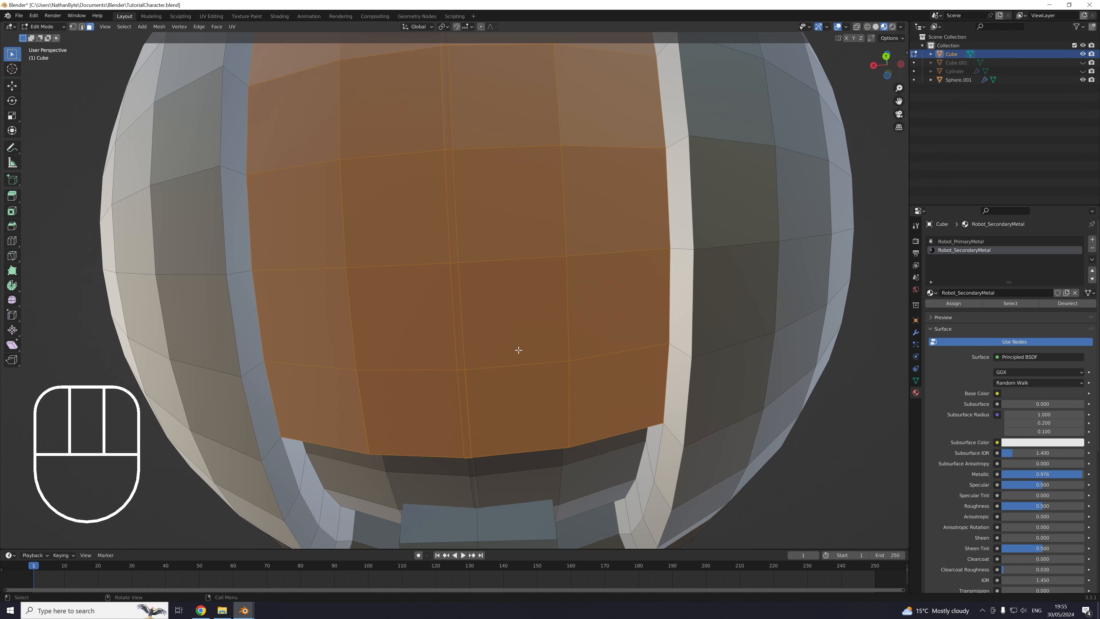
# Add the central underside faces of the head directly behind the neck to the selection
pyautogui.moveTo(502, 356); pyautogui.dragTo(387, 363, button='middle')
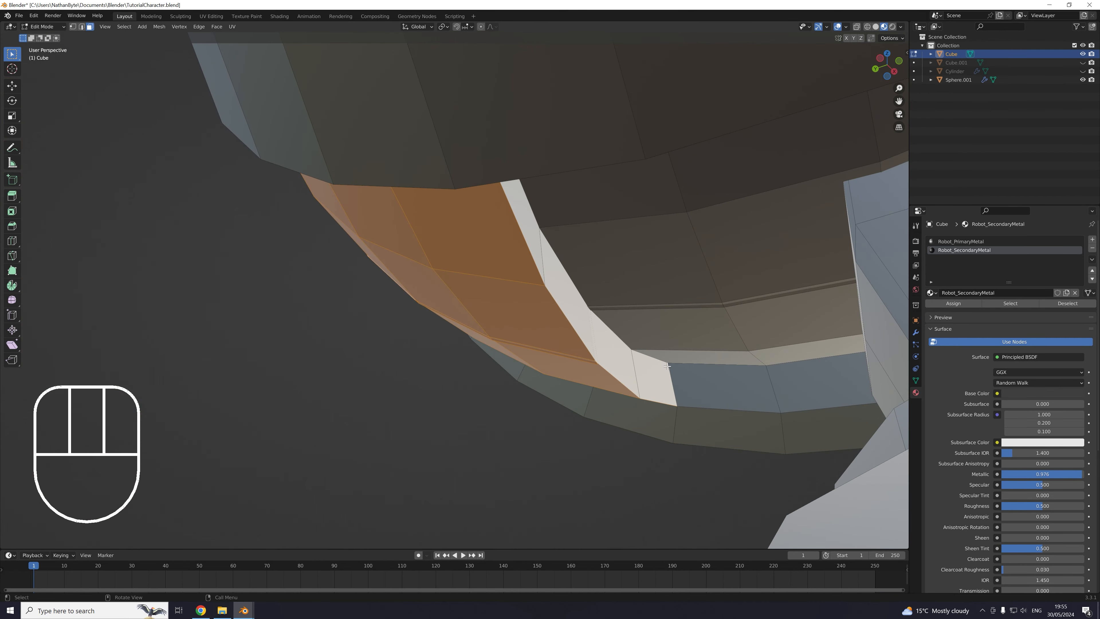
pyautogui.moveTo(667, 366); pyautogui.dragTo(575, 325, button='middle')
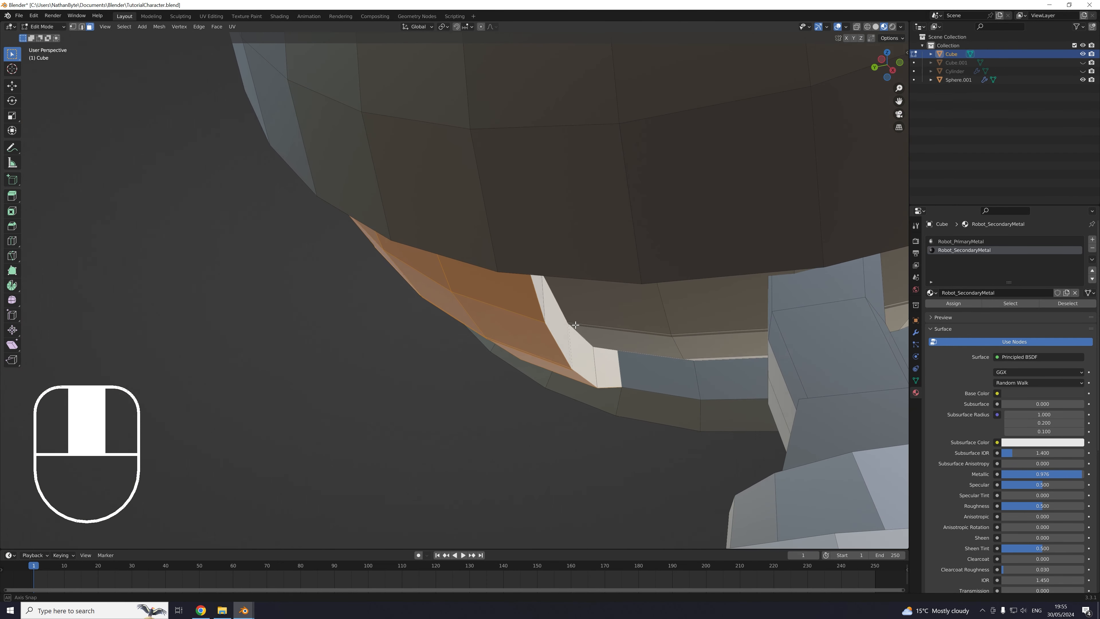
pyautogui.keyDown('shift'); pyautogui.click(597, 309); pyautogui.keyUp('shift')
pyautogui.keyDown('shift'); pyautogui.click(591, 343); pyautogui.keyUp('shift')
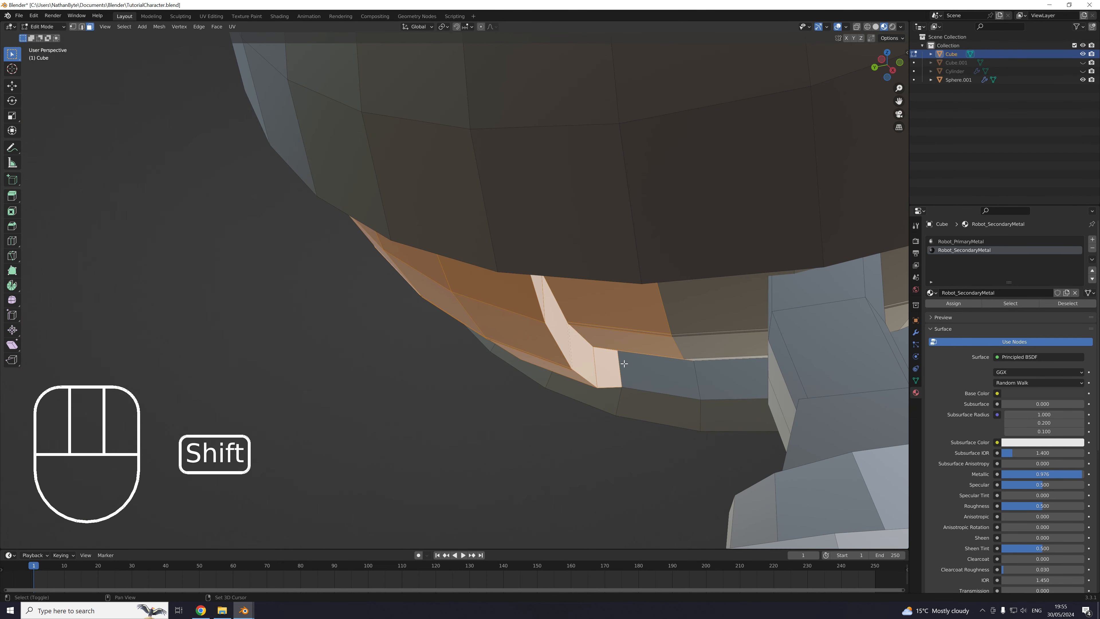
pyautogui.keyDown('shift'); pyautogui.click(694, 321); pyautogui.keyUp('shift')
pyautogui.moveTo(695, 321); pyautogui.dragTo(315, 452, button='middle')
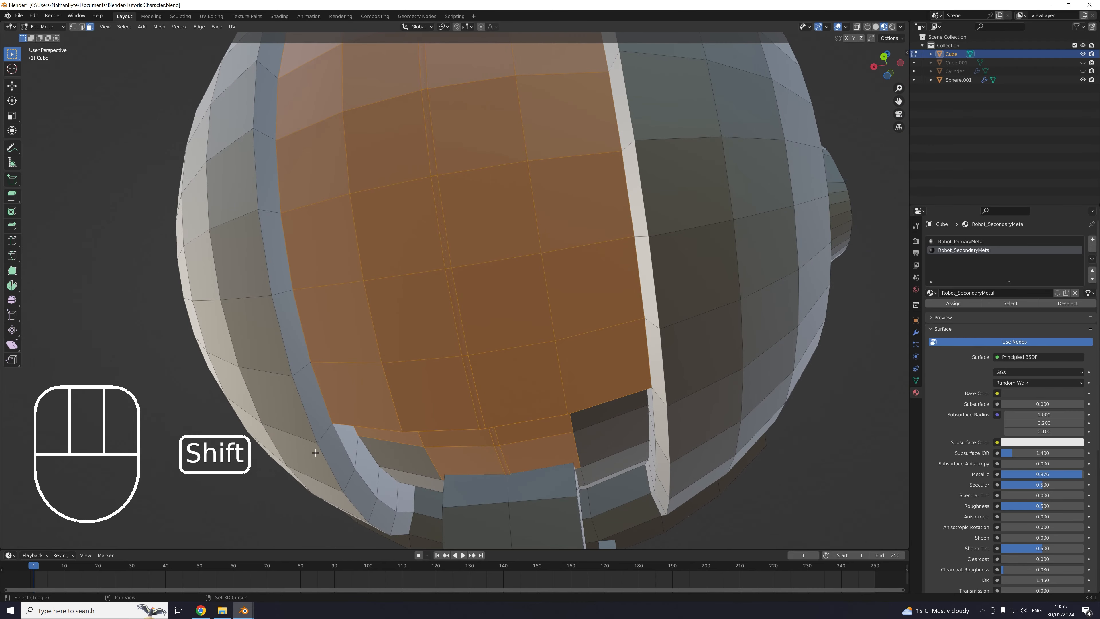
# Add the remaining underside faces on both sides and in front of the neck to the head panel selection
pyautogui.keyDown('shift'); pyautogui.click(421, 456); pyautogui.keyUp('shift')
pyautogui.keyDown('shift'); pyautogui.moveTo(585, 424); pyautogui.dragTo(584, 452); pyautogui.keyUp('shift')
pyautogui.keyDown('shift'); pyautogui.moveTo(584, 452); pyautogui.dragTo(551, 344, button='middle'); pyautogui.keyUp('shift')
pyautogui.moveTo(551, 345)
pyautogui.keyDown('shift'); pyautogui.mouseDown(button='middle')
pyautogui.moveTo(546, 336)
pyautogui.moveTo(526, 364)
pyautogui.moveTo(539, 353)
pyautogui.moveTo(531, 348)
pyautogui.mouseUp(button='middle'); pyautogui.keyUp('shift')
pyautogui.keyDown('shift'); pyautogui.click(542, 285); pyautogui.keyUp('shift')
pyautogui.moveTo(542, 285); pyautogui.dragTo(680, 290, button='middle')
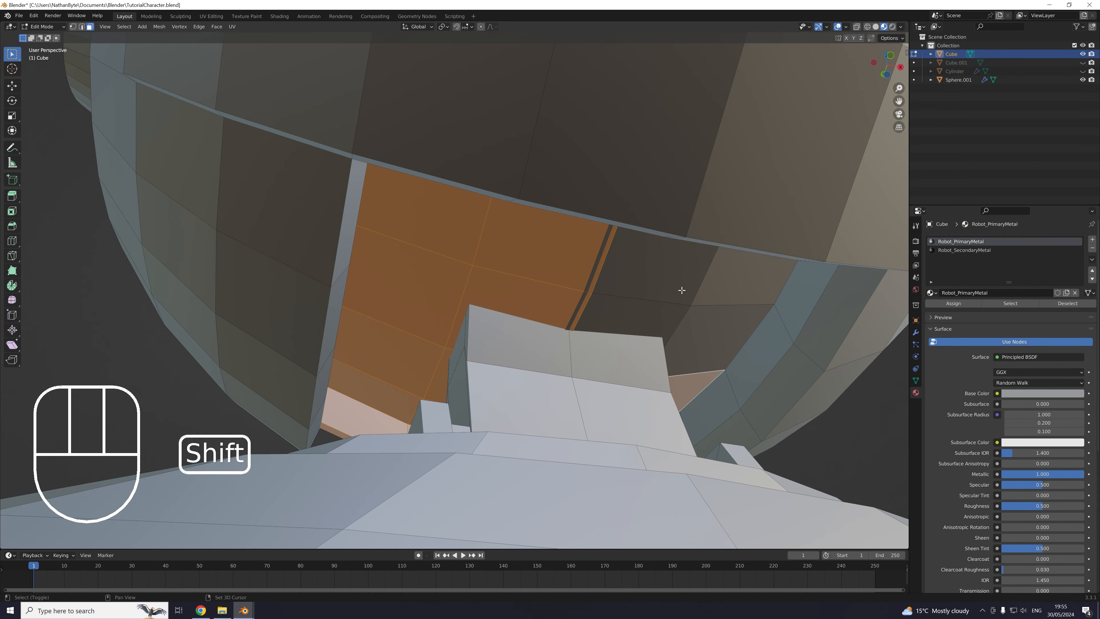
pyautogui.keyDown('shift'); pyautogui.click(701, 317); pyautogui.keyUp('shift')
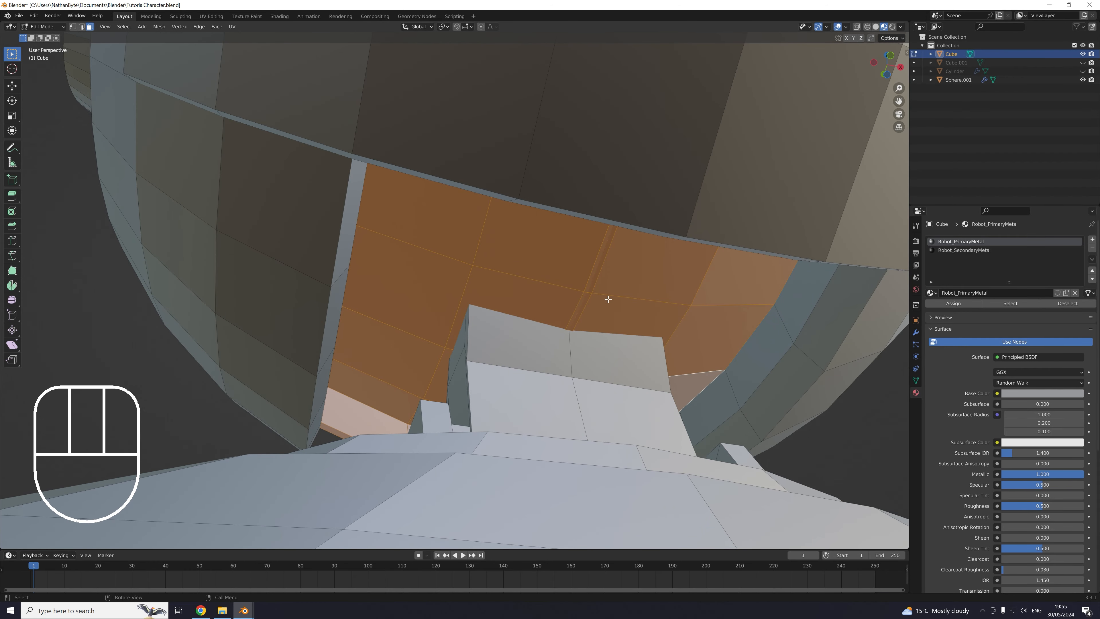
# Assign Robot_SecondaryMetal to the selected head panel faces and return to Object Mode
pyautogui.moveTo(608, 299); pyautogui.dragTo(866, 295, button='middle')
pyautogui.click(961, 250)
pyautogui.click(952, 303)
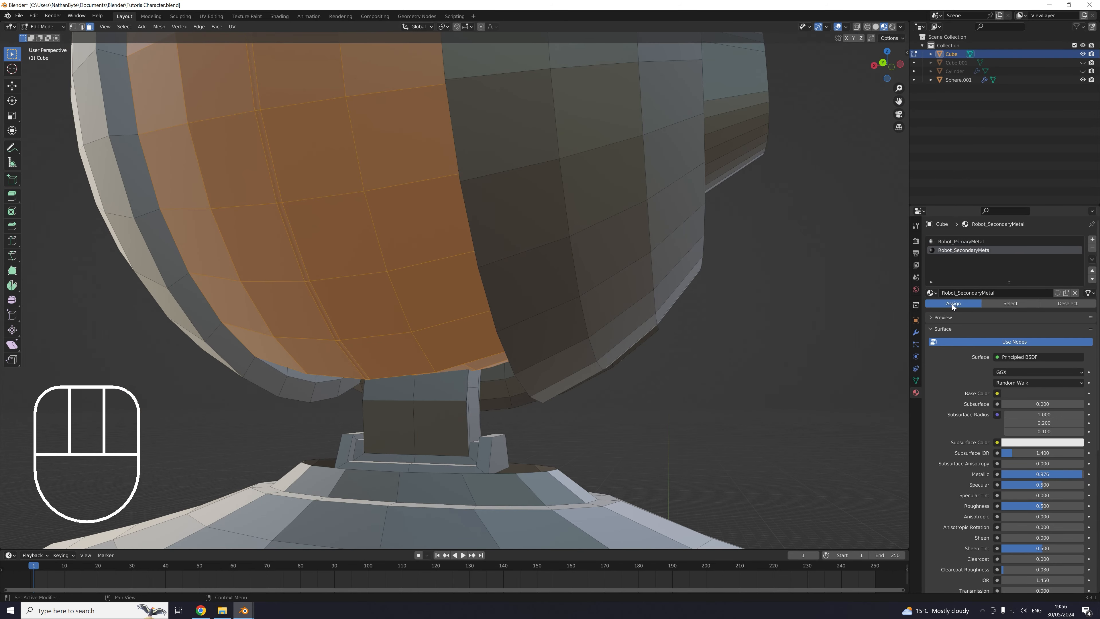
pyautogui.press('Tab')
pyautogui.scroll(-8, 702, 260)
pyautogui.moveTo(705, 253); pyautogui.dragTo(556, 207, button='middle')
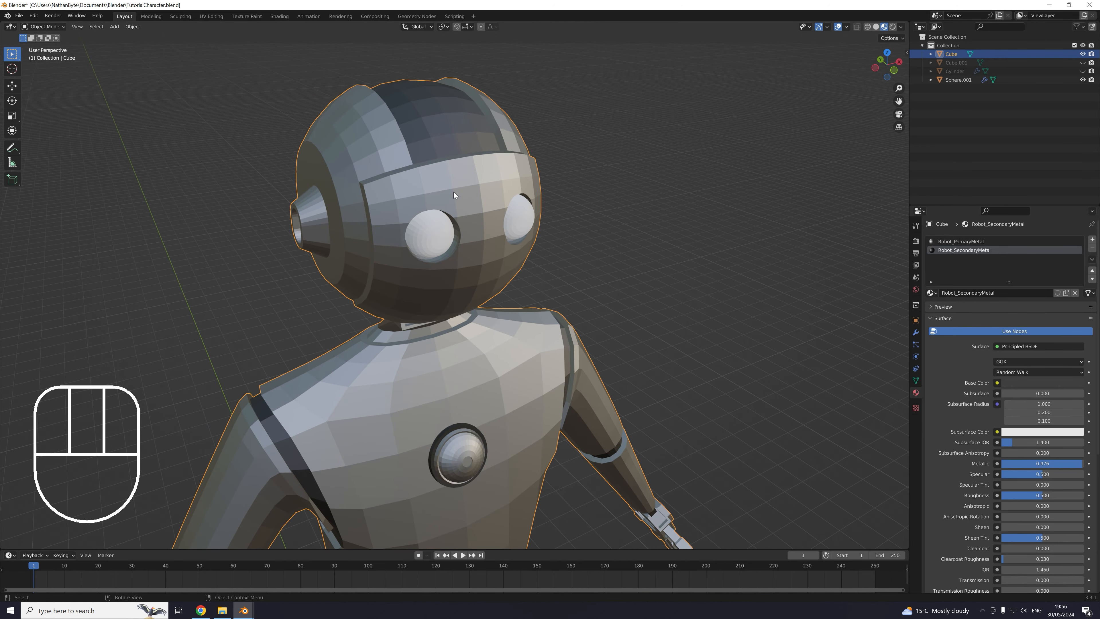
# In Edit Mode, select the face loops of the inner and outer U-shaped neck brackets
pyautogui.moveTo(468, 191); pyautogui.dragTo(520, 139, button='middle')
pyautogui.press('Tab')
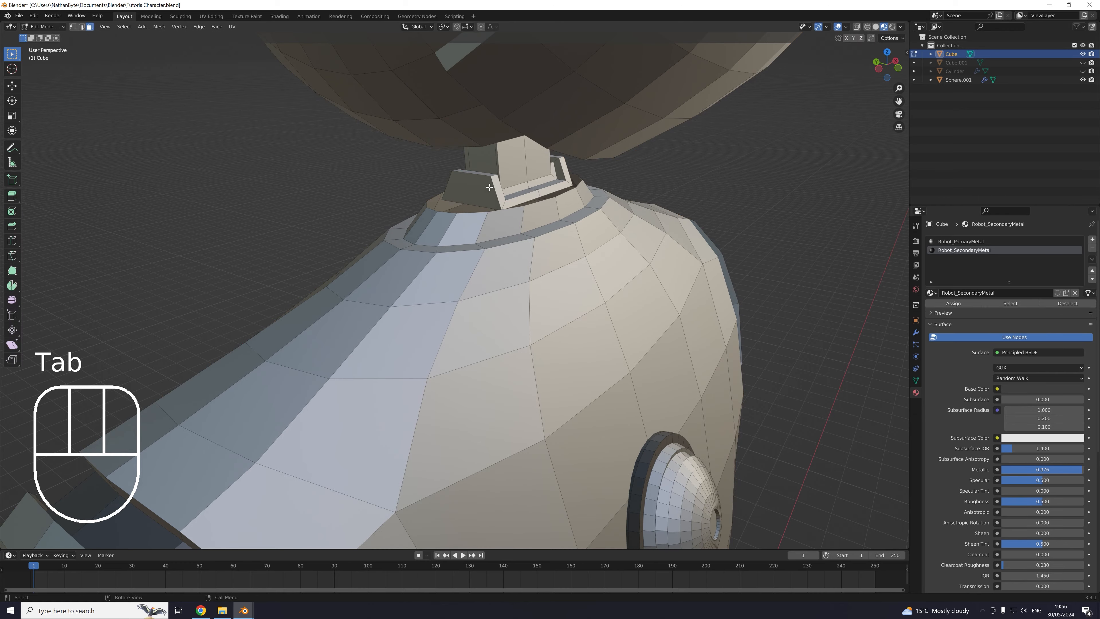
pyautogui.keyDown('shift'); pyautogui.moveTo(481, 196); pyautogui.dragTo(483, 220, button='middle'); pyautogui.keyUp('shift')
pyautogui.scroll(3, 559, 138)
pyautogui.keyDown('shift'); pyautogui.moveTo(565, 129); pyautogui.dragTo(501, 184, button='middle'); pyautogui.keyUp('shift')
pyautogui.keyDown('alt'); pyautogui.click(427, 187); pyautogui.keyUp('alt')
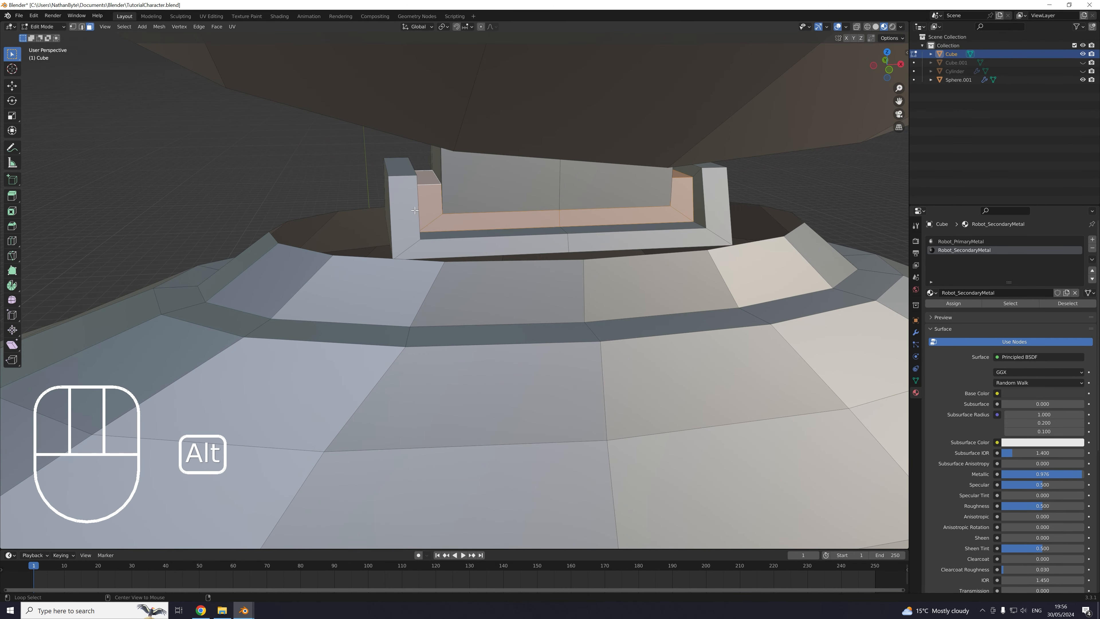
pyautogui.keyDown('alt'); pyautogui.keyDown('shift'); pyautogui.click(403, 181); pyautogui.keyUp('shift'); pyautogui.keyUp('alt')
# Add the neck brackets' remaining side faces to the selection, assign Robot_SecondaryMetal, and return to Object Mode
pyautogui.moveTo(449, 191); pyautogui.dragTo(545, 277, button='middle')
pyautogui.keyDown('alt'); pyautogui.keyDown('shift'); pyautogui.click(371, 221); pyautogui.keyUp('shift'); pyautogui.keyUp('alt')
pyautogui.keyDown('shift'); pyautogui.click(474, 223); pyautogui.keyUp('shift')
pyautogui.keyDown('shift'); pyautogui.click(545, 277); pyautogui.keyUp('shift')
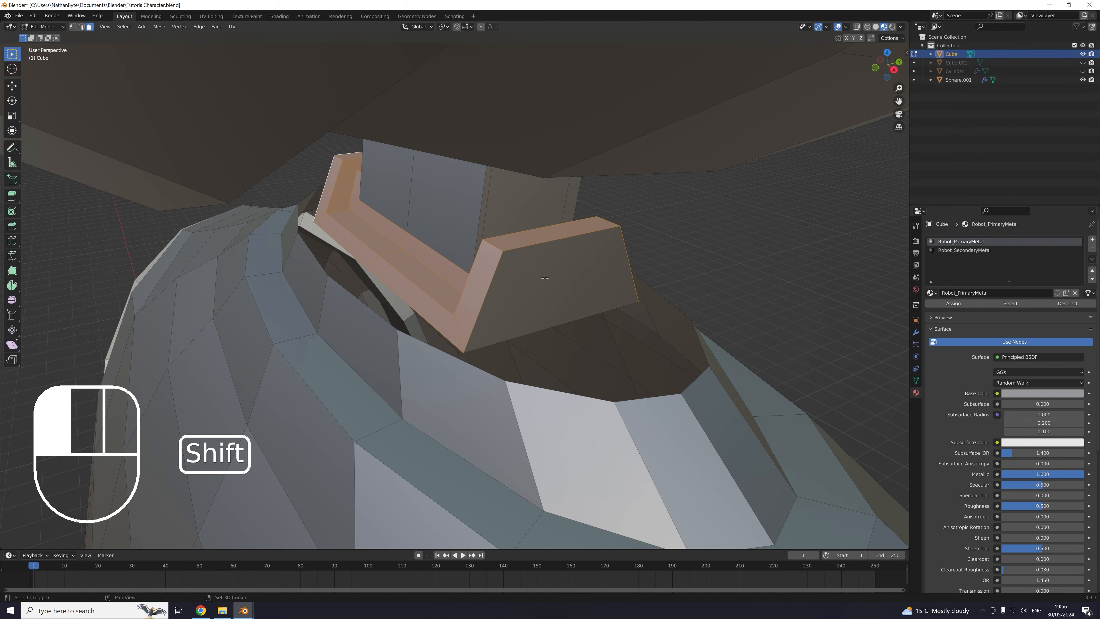
pyautogui.click(987, 250)
pyautogui.click(952, 302)
pyautogui.moveTo(688, 297)
pyautogui.mouseDown(button='middle')
pyautogui.moveTo(683, 287)
pyautogui.moveTo(695, 300)
pyautogui.mouseUp(button='middle')
pyautogui.press('Tab')
# Examine the neck, head and upper body from several angles to check the contrast between the two metals
pyautogui.scroll(-5, 694, 300)
pyautogui.moveTo(537, 295); pyautogui.dragTo(611, 292, button='middle')
pyautogui.scroll(5, 610, 292)
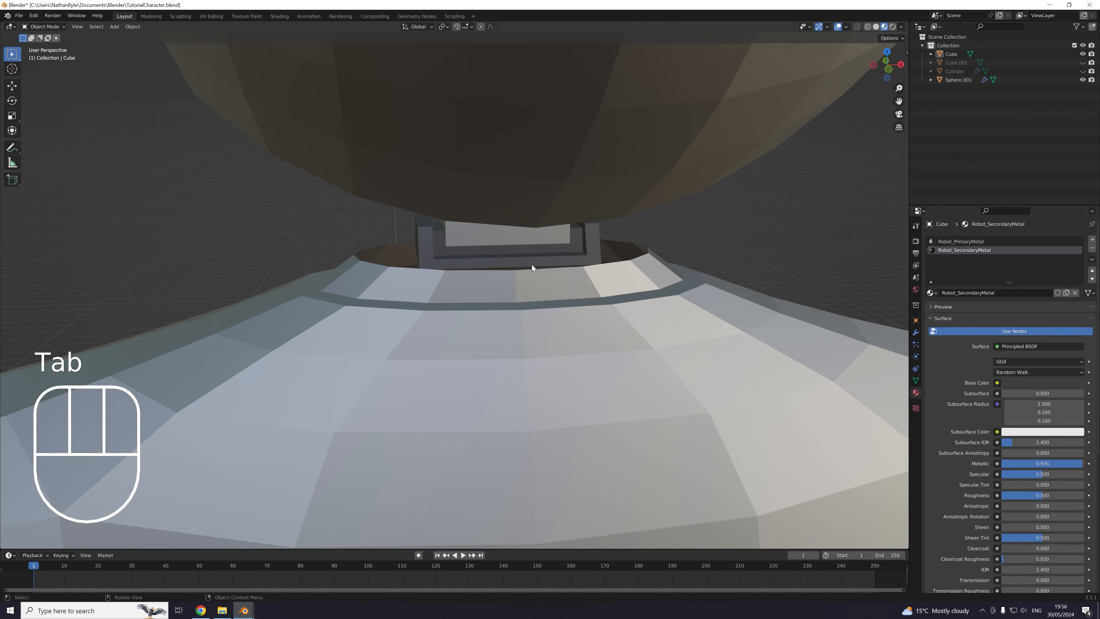
pyautogui.moveTo(531, 265); pyautogui.dragTo(584, 271, button='middle')
pyautogui.scroll(-6, 641, 301)
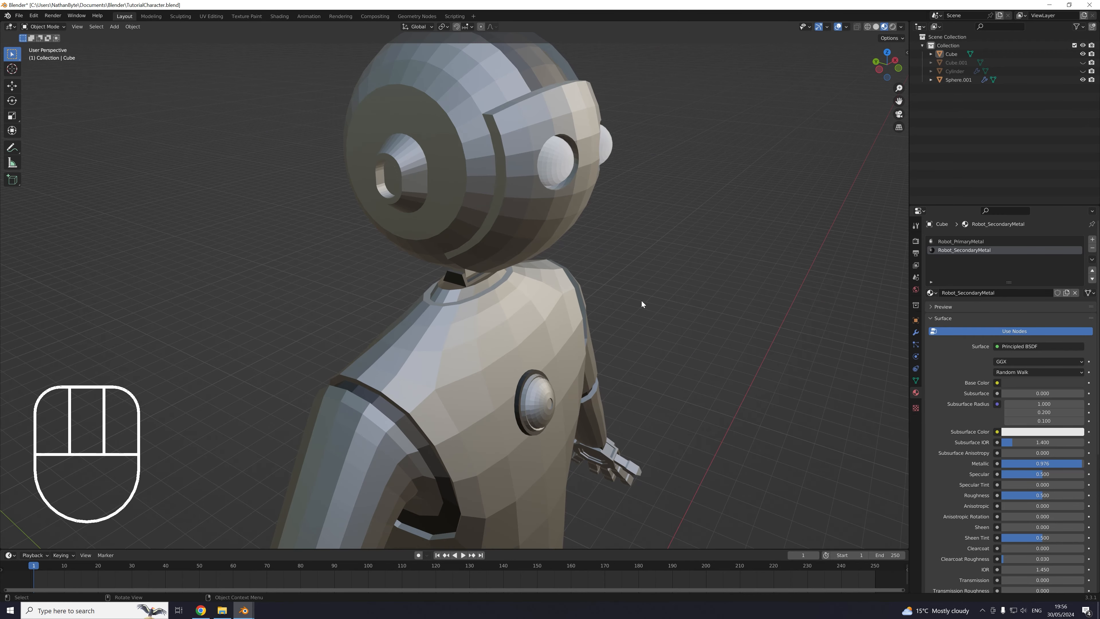
pyautogui.moveTo(641, 301); pyautogui.dragTo(558, 345, button='middle')
pyautogui.scroll(4, 541, 331)
pyautogui.scroll(-4, 541, 331)
pyautogui.moveTo(577, 208); pyautogui.dragTo(484, 343, button='middle')
pyautogui.scroll(3, 503, 302)
pyautogui.scroll(-4, 473, 323)
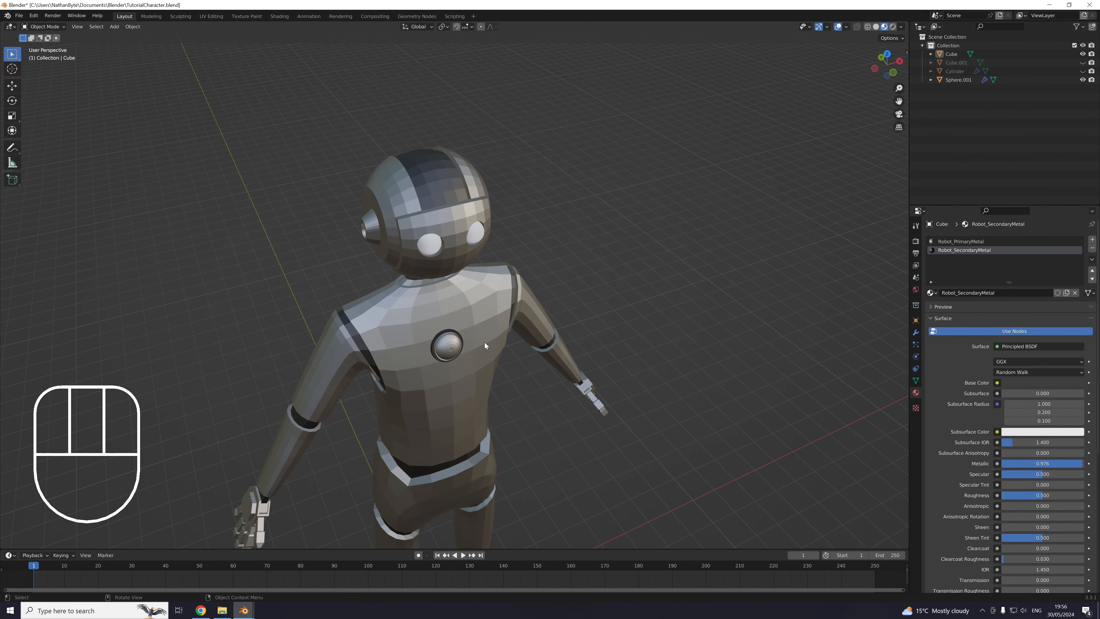
pyautogui.scroll(-2, 495, 265)
pyautogui.scroll(3, 506, 277)
pyautogui.scroll(-2, 508, 281)
pyautogui.keyDown('shift'); pyautogui.moveTo(495, 283); pyautogui.dragTo(511, 291, button='middle'); pyautogui.keyUp('shift')
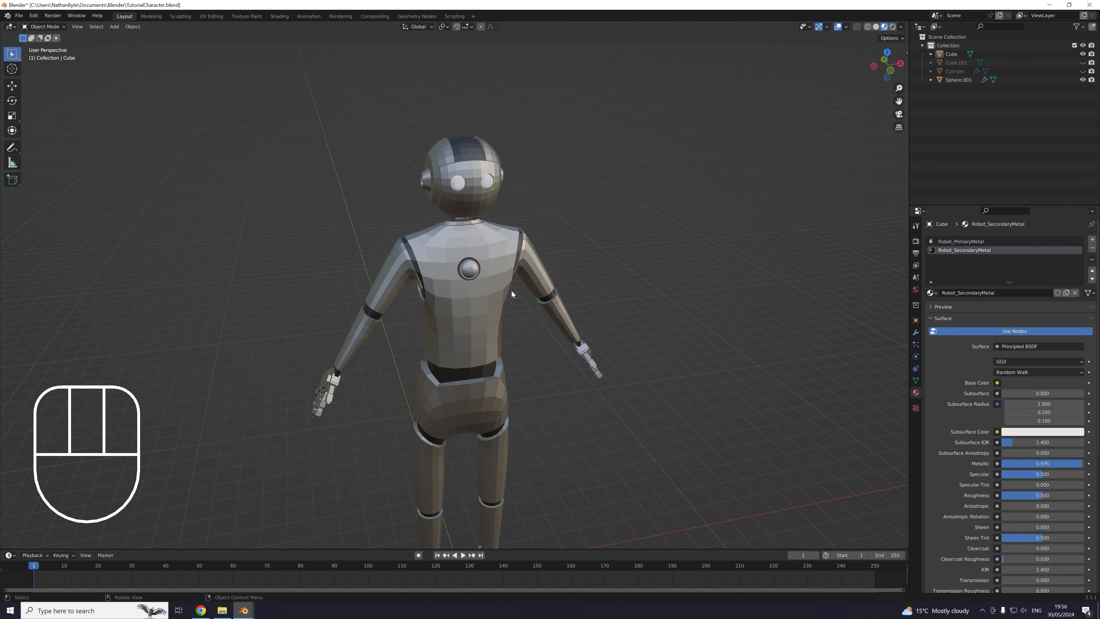
pyautogui.scroll(2, 511, 291)
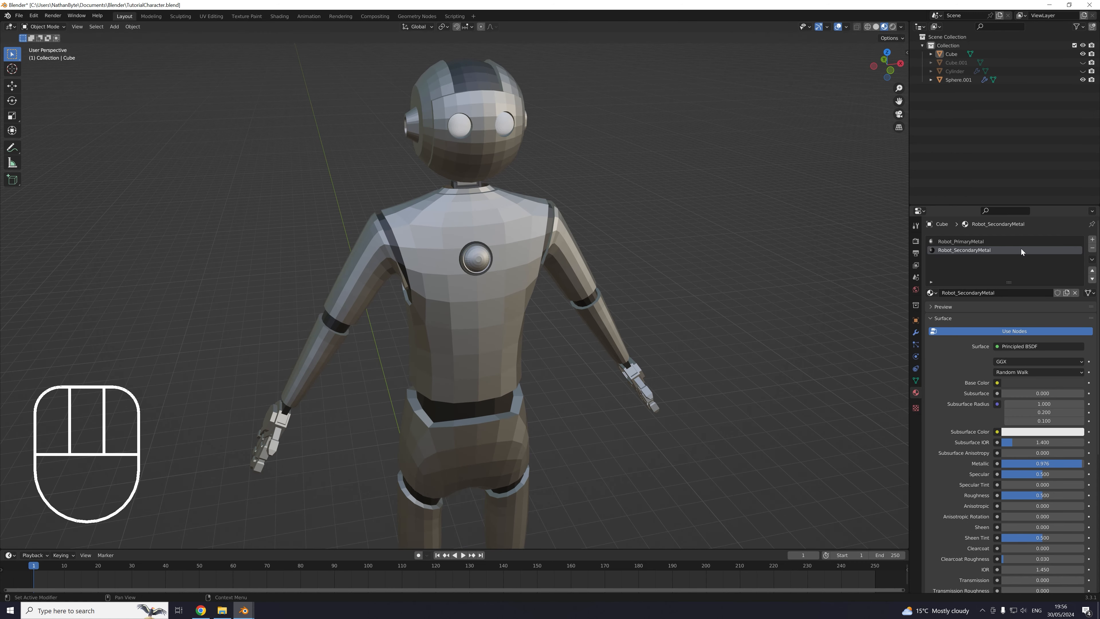
# Adjust the brightness of Robot_SecondaryMetal's base color and set its Metallic value to 0.621
pyautogui.click(1014, 382)
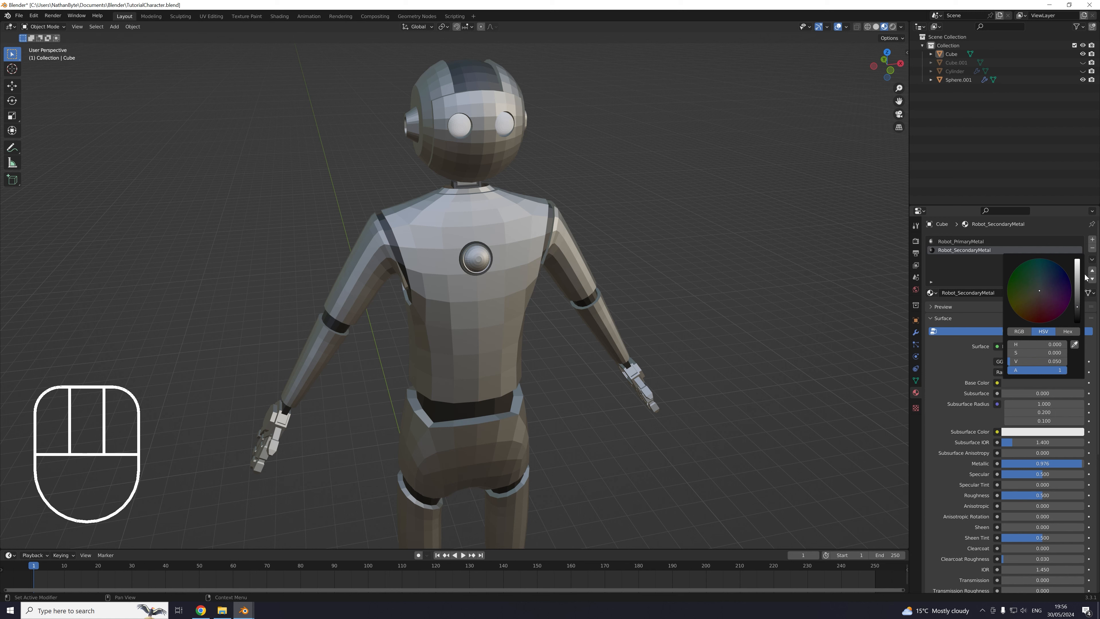
pyautogui.moveTo(1080, 298)
pyautogui.mouseDown()
pyautogui.moveTo(1077, 261)
pyautogui.moveTo(1077, 311)
pyautogui.mouseUp()
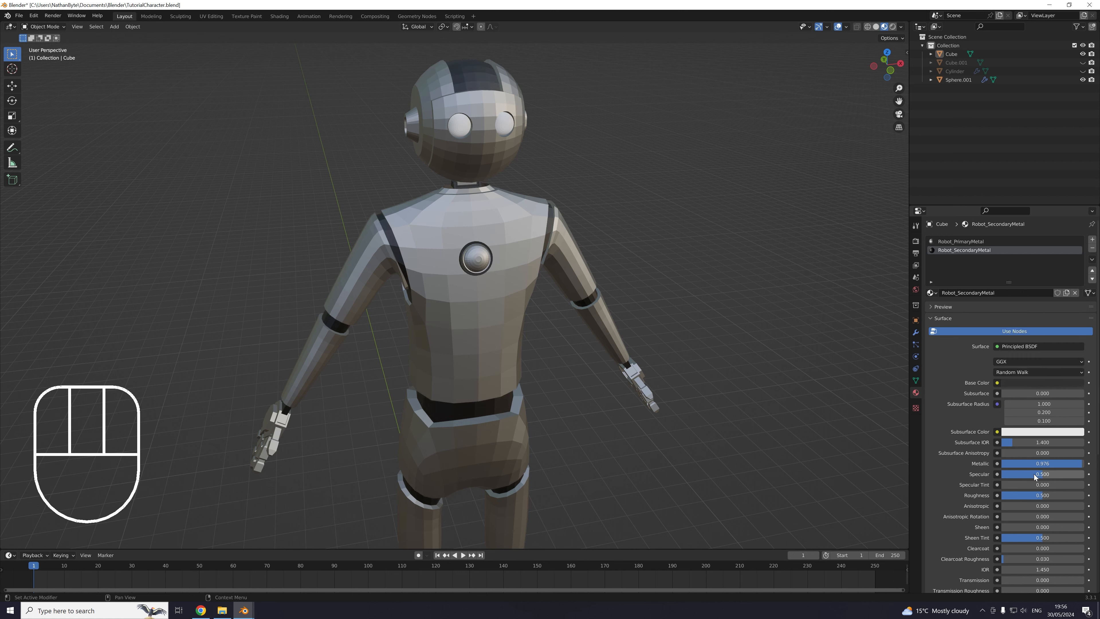
pyautogui.moveTo(1064, 462); pyautogui.dragTo(1038, 463)
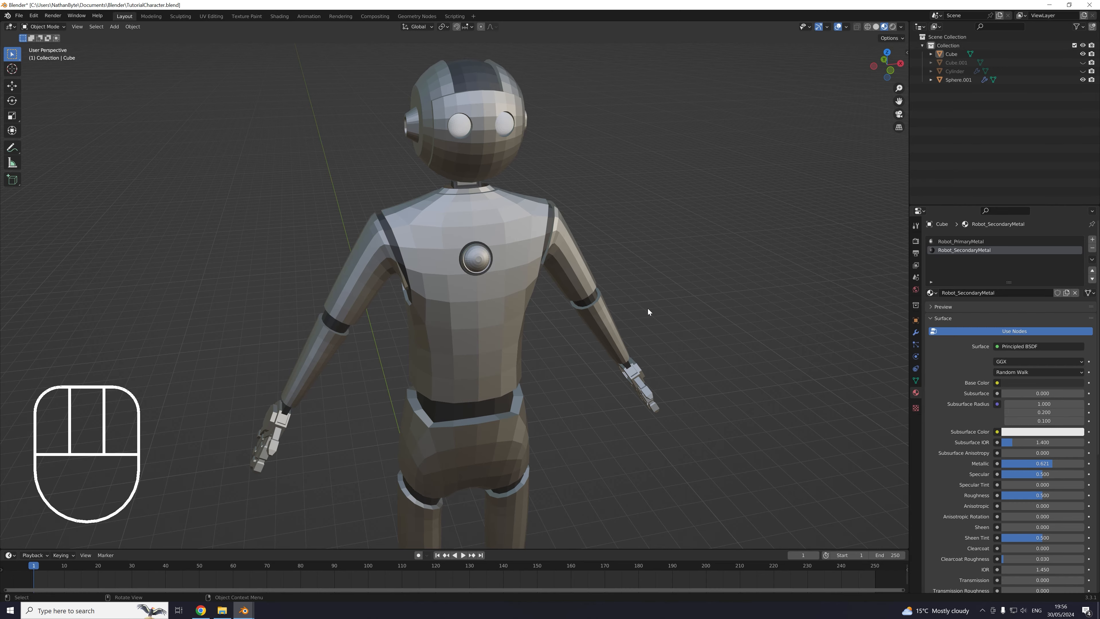
# Add a third material slot to the robot body and create a new material in it named Robot_reactor1
pyautogui.scroll(-5, 648, 308)
pyautogui.moveTo(575, 307); pyautogui.dragTo(665, 191, button='middle')
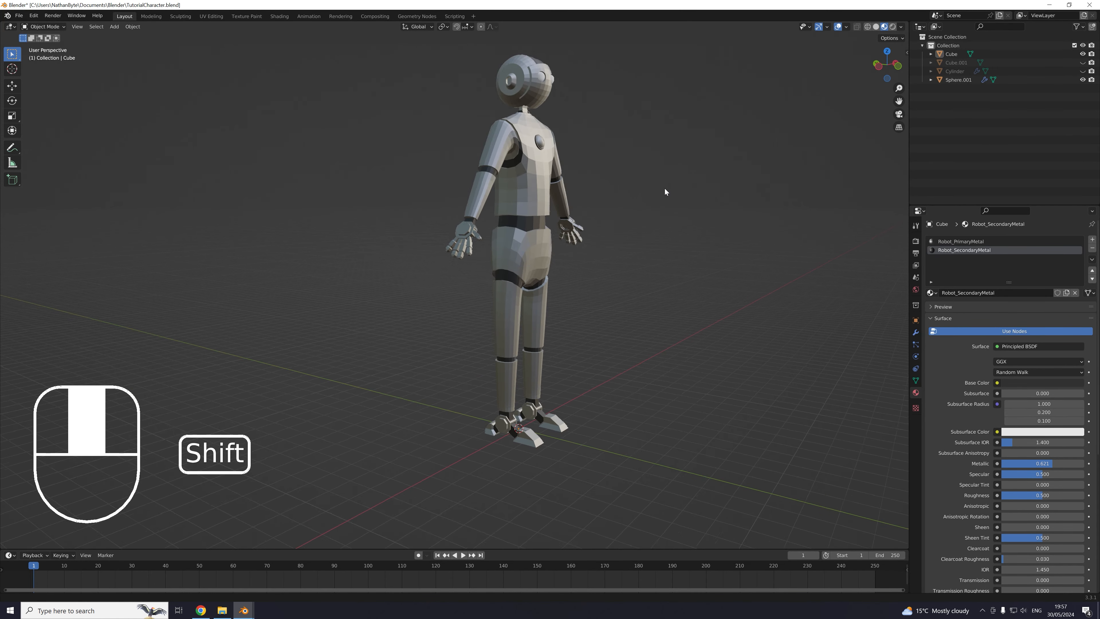
pyautogui.scroll(3, 665, 191)
pyautogui.keyDown('shift'); pyautogui.moveTo(639, 307); pyautogui.dragTo(593, 295, button='middle'); pyautogui.keyUp('shift')
pyautogui.scroll(7, 547, 298)
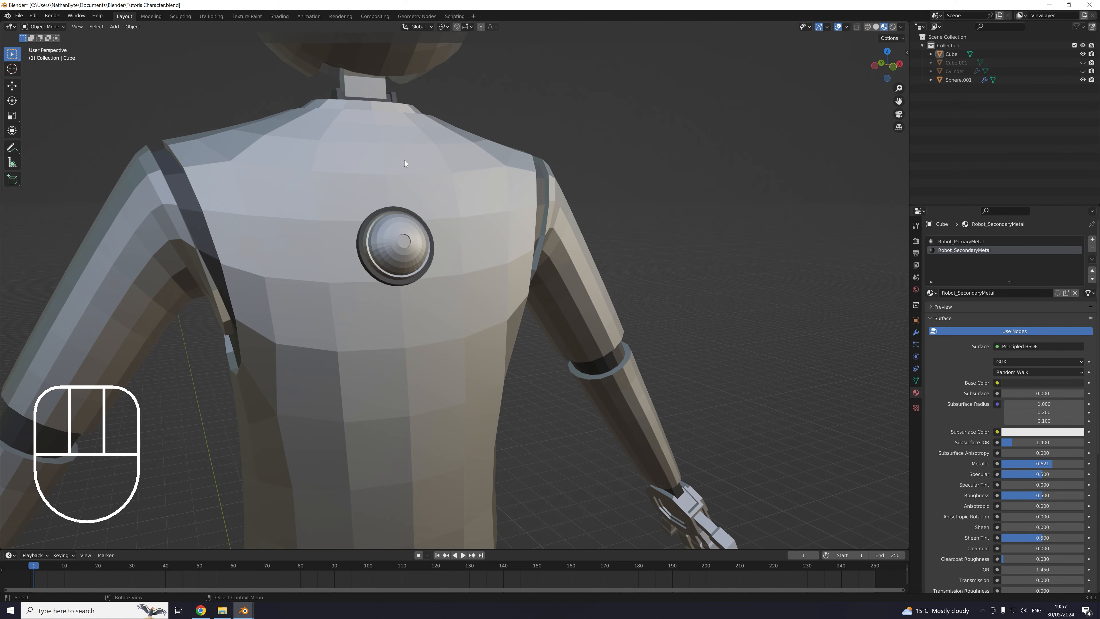
pyautogui.click(396, 246)
pyautogui.moveTo(396, 246); pyautogui.dragTo(544, 259, button='middle')
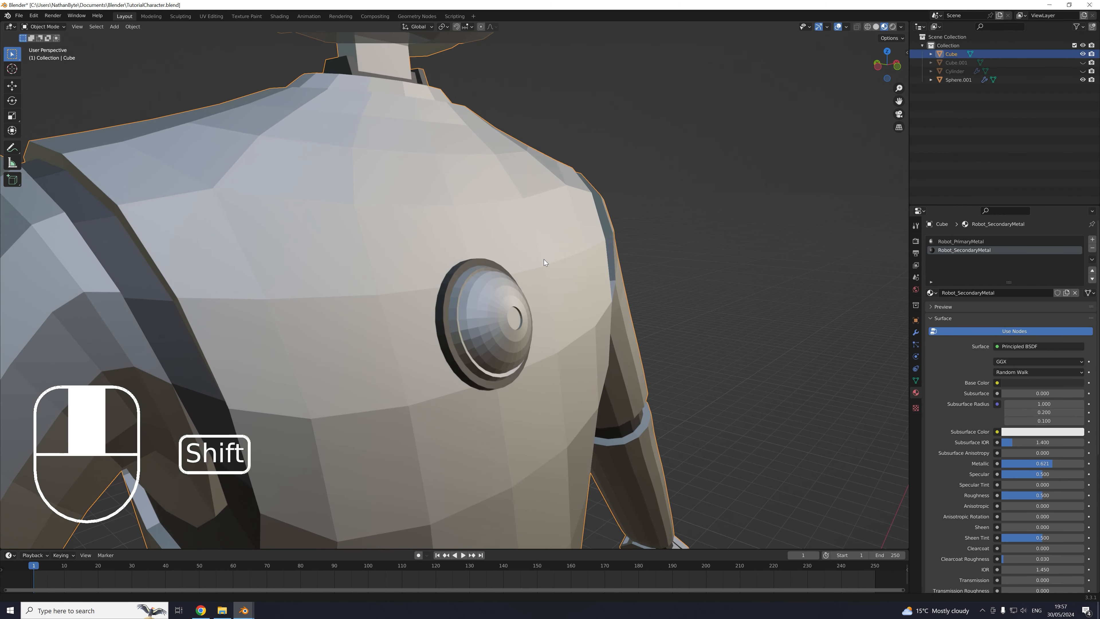
pyautogui.click(1092, 240)
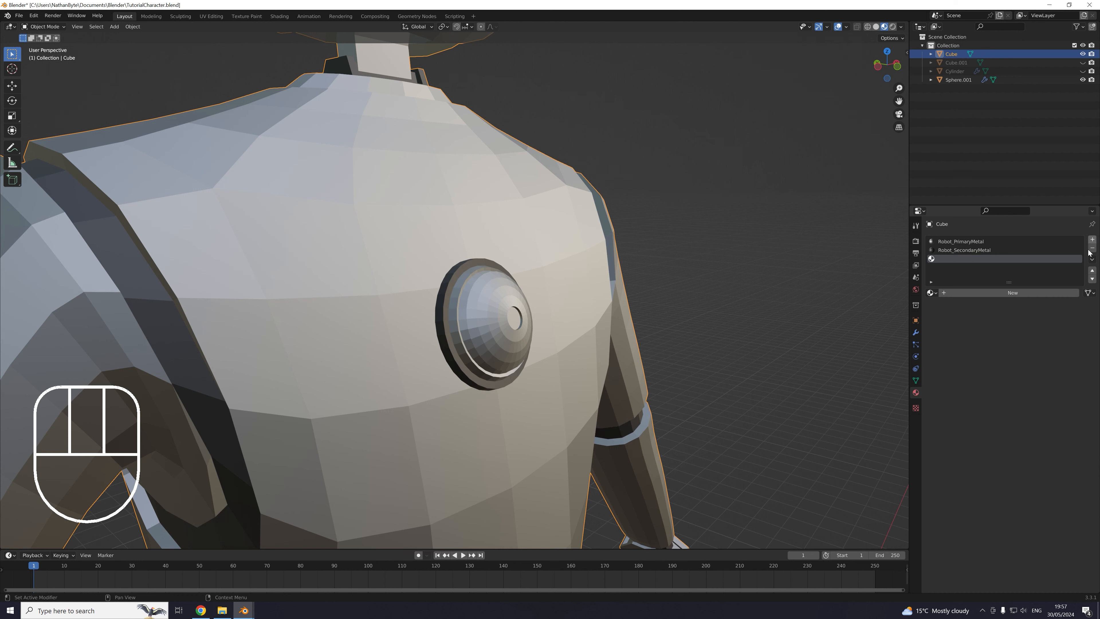
pyautogui.click(1027, 293)
pyautogui.click(1013, 292)
pyautogui.write('Robot_reactor1')
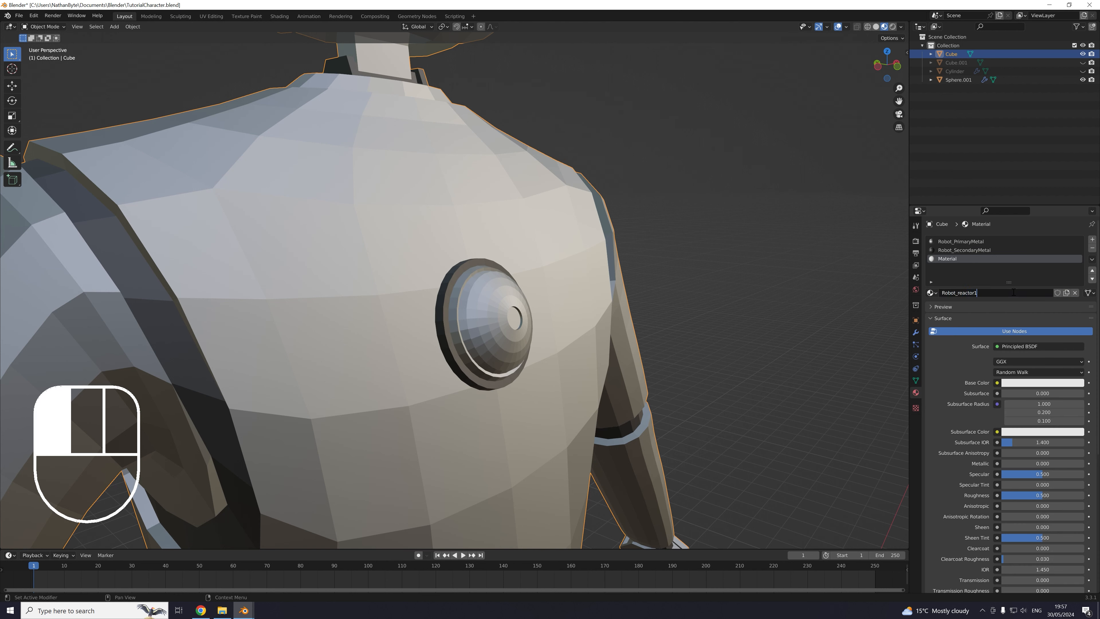
pyautogui.press('Return')
# In Edit Mode, select the chest dome's face loops, including its surrounding ring and the rim of its center hole
pyautogui.press('Tab')
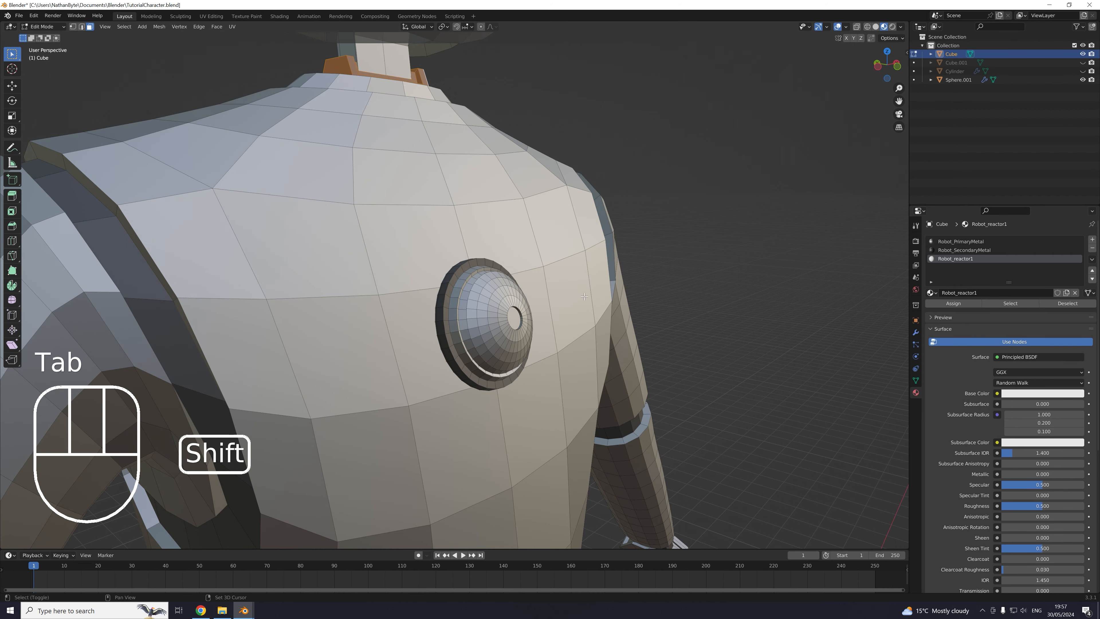
pyautogui.scroll(2, 565, 282)
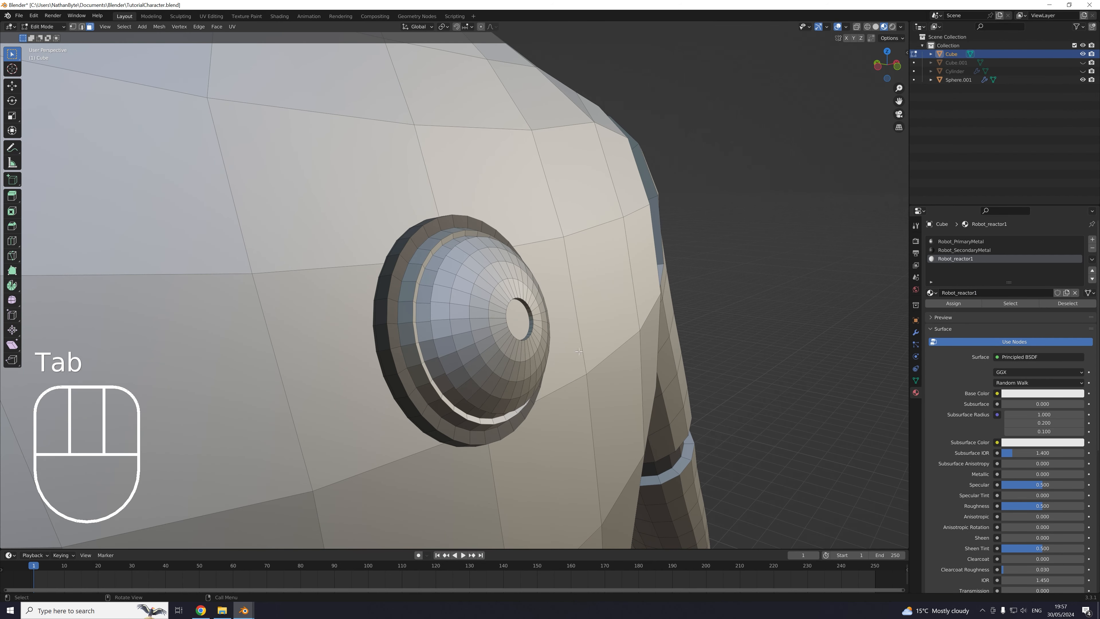
pyautogui.keyDown('alt'); pyautogui.click(483, 292); pyautogui.keyUp('alt')
pyautogui.keyDown('alt'); pyautogui.keyDown('shift'); pyautogui.click(474, 286); pyautogui.keyUp('shift'); pyautogui.keyUp('alt')
pyautogui.keyDown('alt'); pyautogui.keyDown('shift'); pyautogui.click(460, 278); pyautogui.keyUp('shift'); pyautogui.keyUp('alt')
pyautogui.keyDown('alt'); pyautogui.keyDown('shift'); pyautogui.click(448, 270); pyautogui.keyUp('shift'); pyautogui.keyUp('alt')
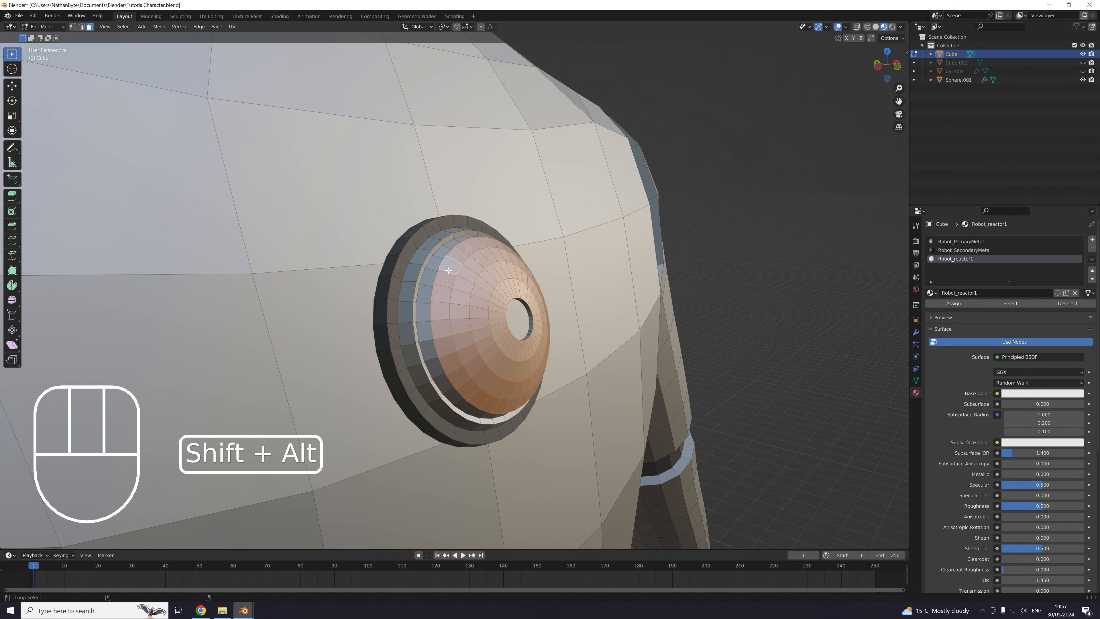
pyautogui.keyDown('alt'); pyautogui.keyDown('shift'); pyautogui.click(429, 255); pyautogui.keyUp('shift'); pyautogui.keyUp('alt')
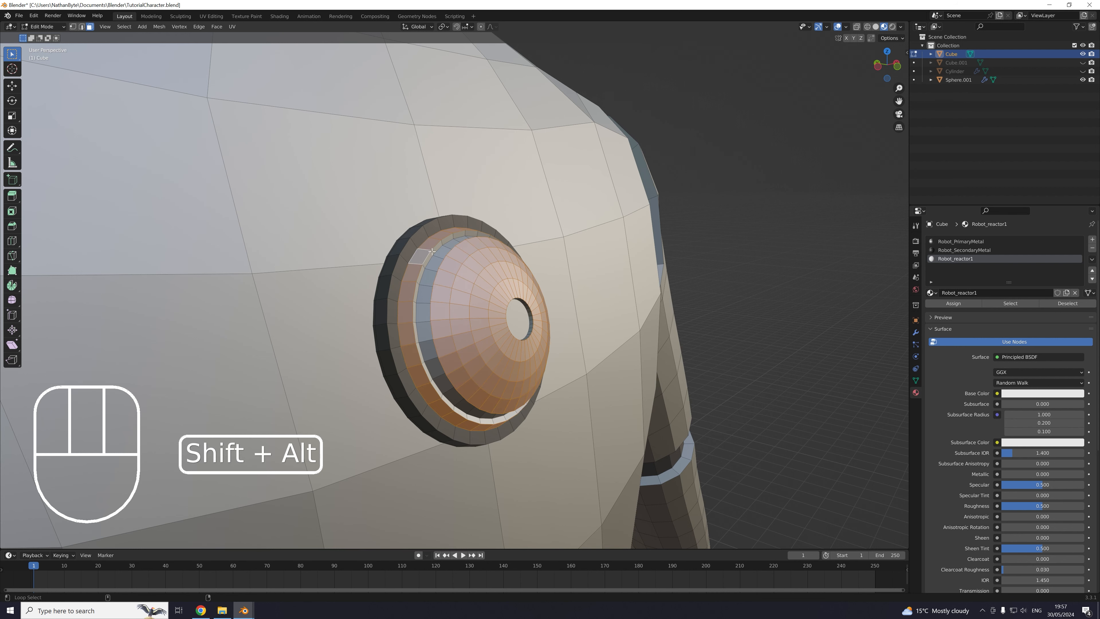
pyautogui.keyDown('alt'); pyautogui.keyDown('shift'); pyautogui.click(530, 324); pyautogui.keyUp('shift'); pyautogui.keyUp('alt')
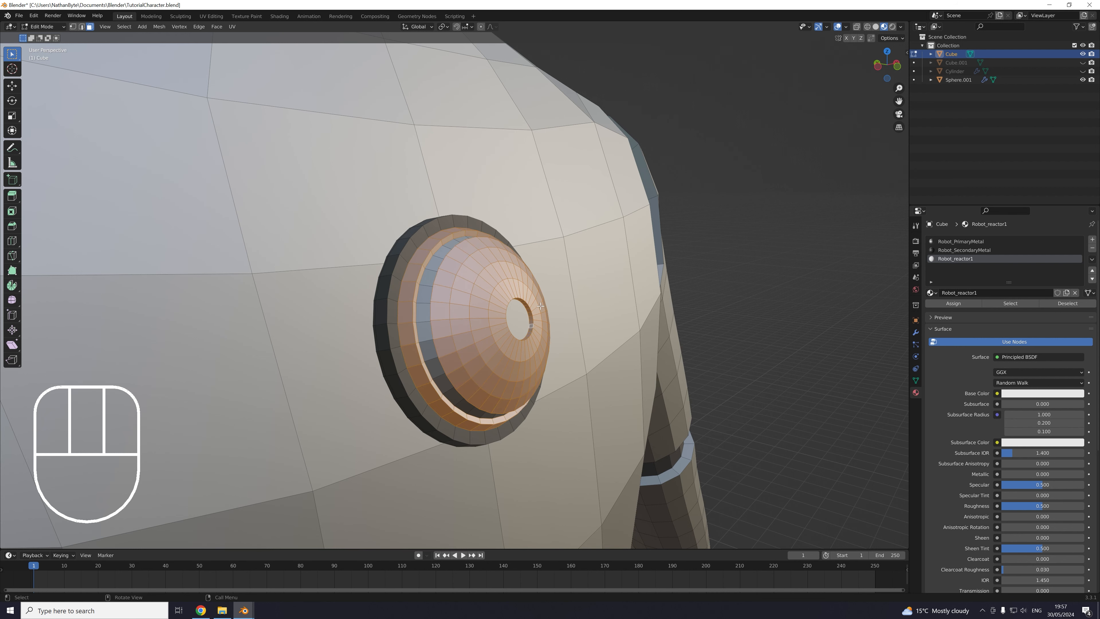
# Add the face loop at the dome's outer edge to the selection, assign Robot_reactor1, and return to Object Mode
pyautogui.moveTo(541, 306); pyautogui.dragTo(581, 317, button='middle')
pyautogui.keyDown('shift'); pyautogui.moveTo(751, 285); pyautogui.dragTo(474, 278, button='middle'); pyautogui.keyUp('shift')
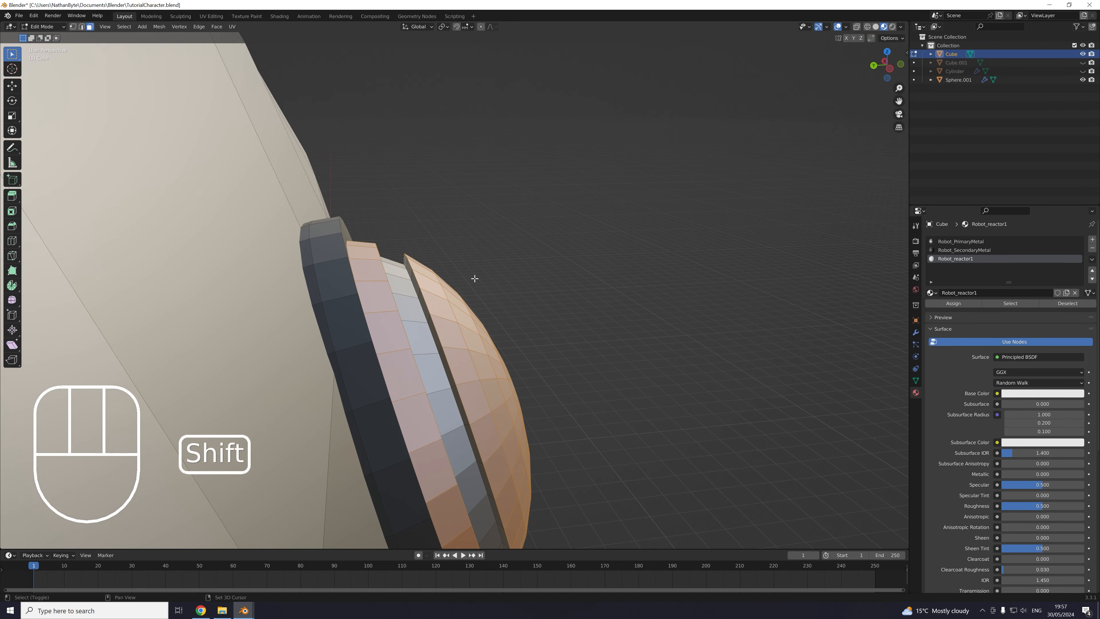
pyautogui.keyDown('alt'); pyautogui.keyDown('shift'); pyautogui.click(407, 262); pyautogui.keyUp('shift'); pyautogui.keyUp('alt')
pyautogui.moveTo(407, 262); pyautogui.dragTo(692, 215, button='middle')
pyautogui.scroll(2, 658, 228)
pyautogui.click(953, 303)
pyautogui.press('Tab')
pyautogui.scroll(-3, 653, 238)
pyautogui.scroll(2, 653, 238)
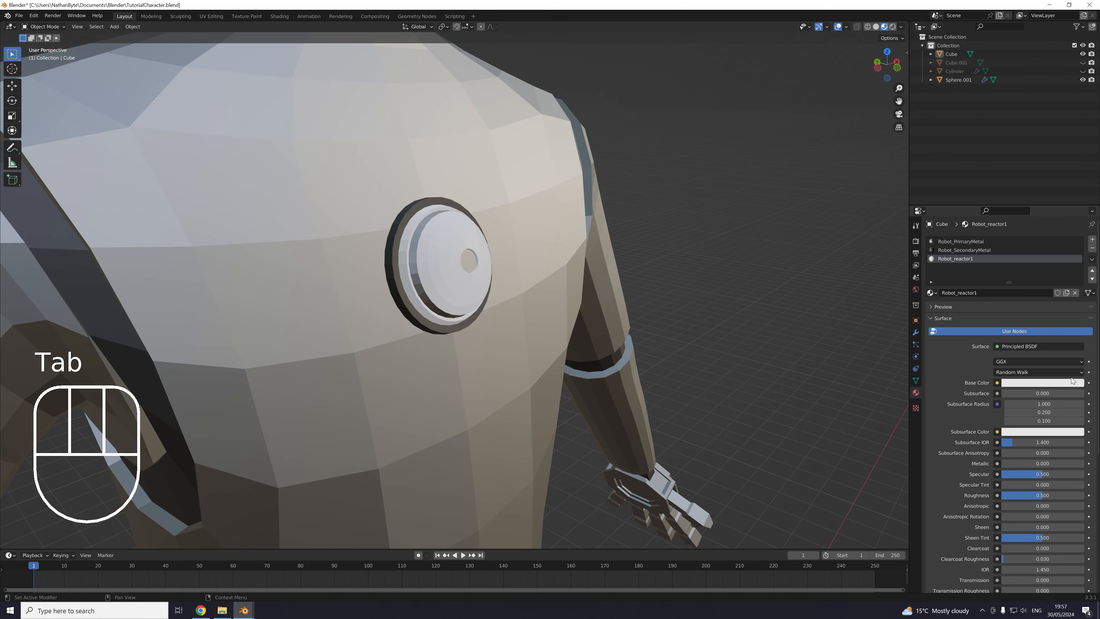
# Set Robot_reactor1's base color to a bright green, hex 3CE792, and check it on the chest
pyautogui.click(1032, 382)
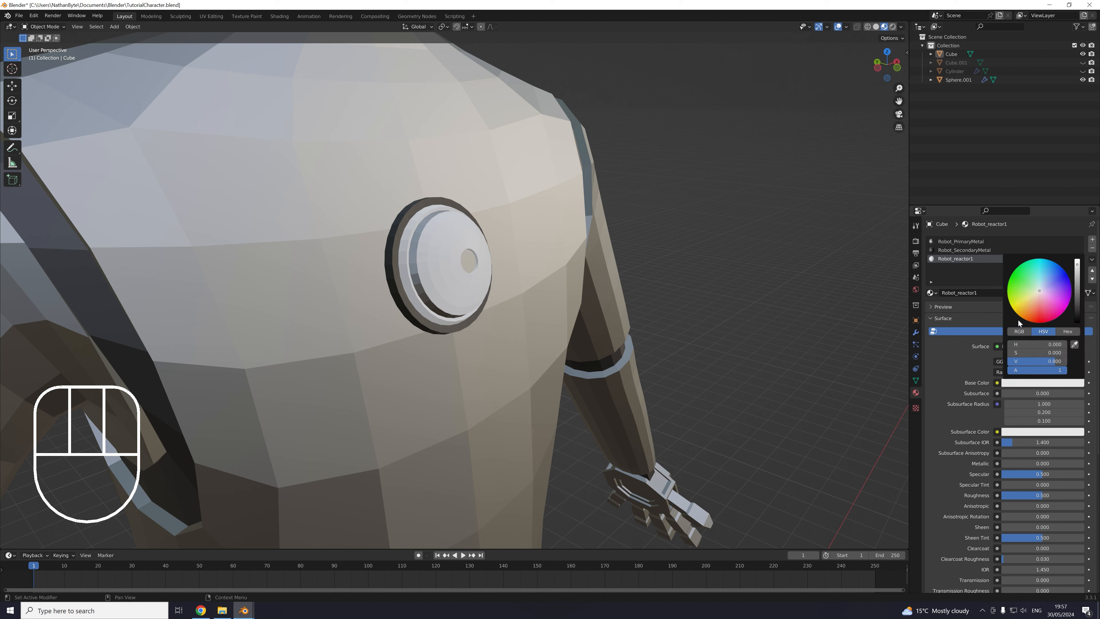
pyautogui.moveTo(1038, 285); pyautogui.dragTo(1025, 268)
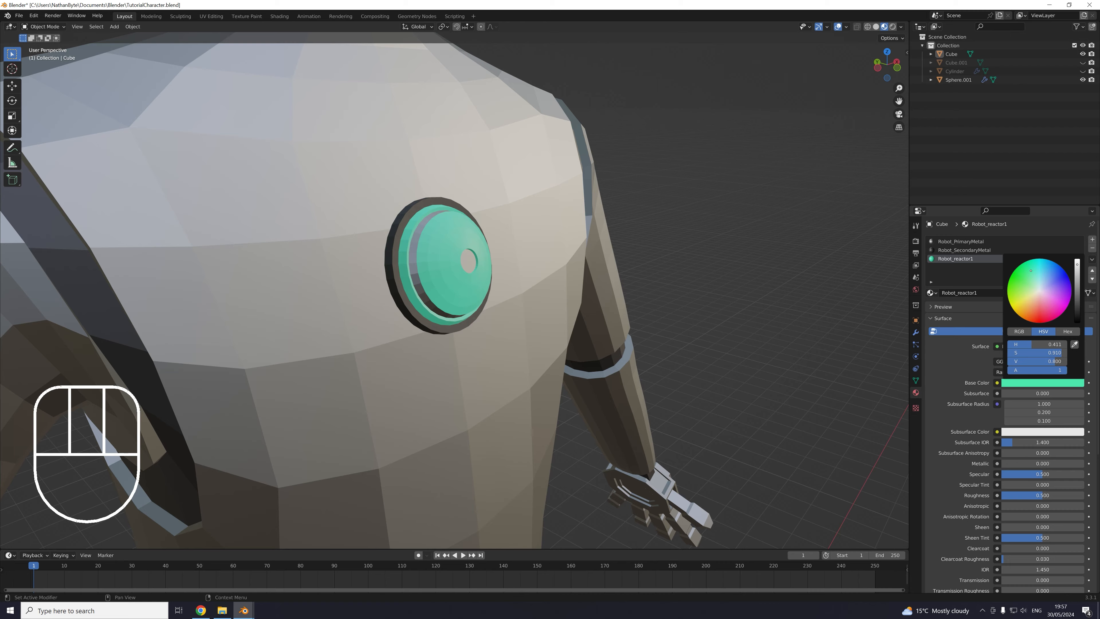
pyautogui.scroll(-5, 395, 257)
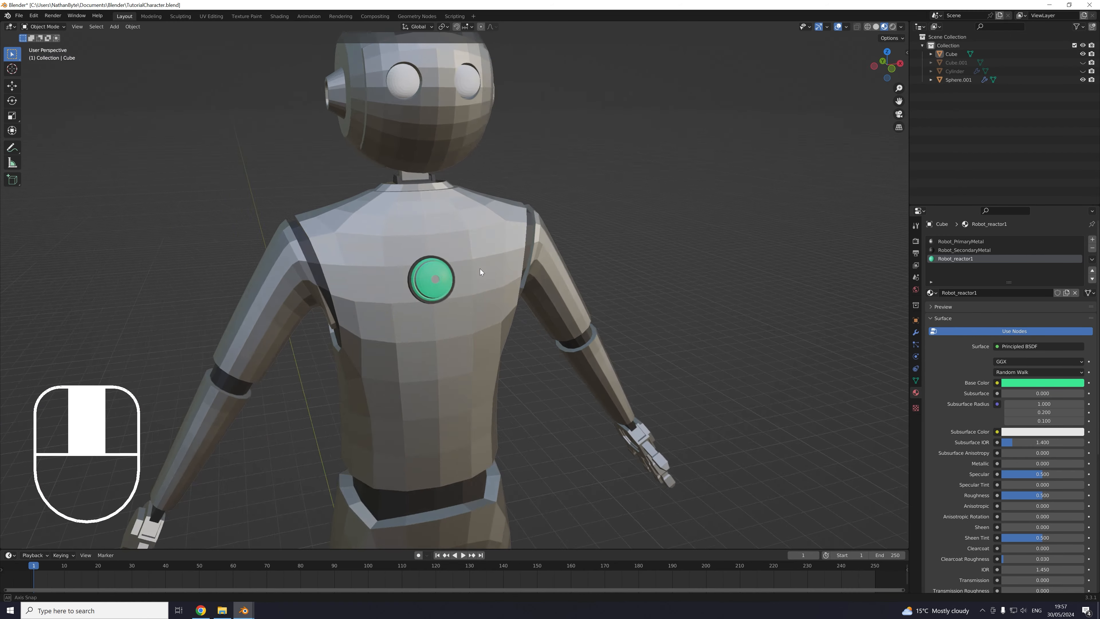
pyautogui.scroll(5, 489, 267)
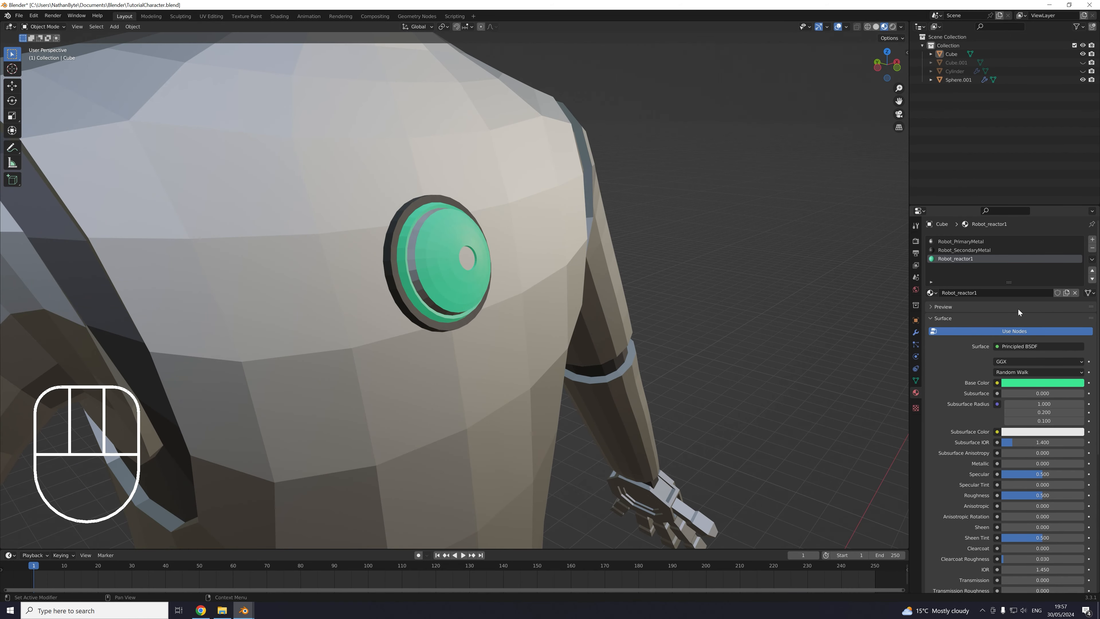
# Copy the base color's hex value 3CE792 into Robot_reactor1's emission color
pyautogui.scroll(-5, 1023, 410)
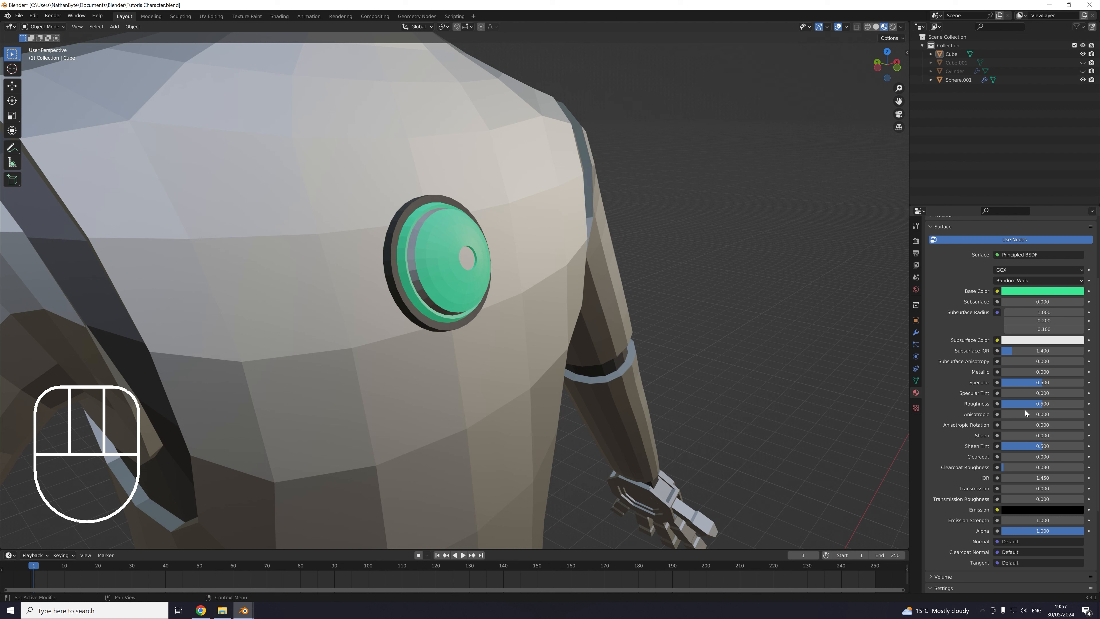
pyautogui.click(1018, 507)
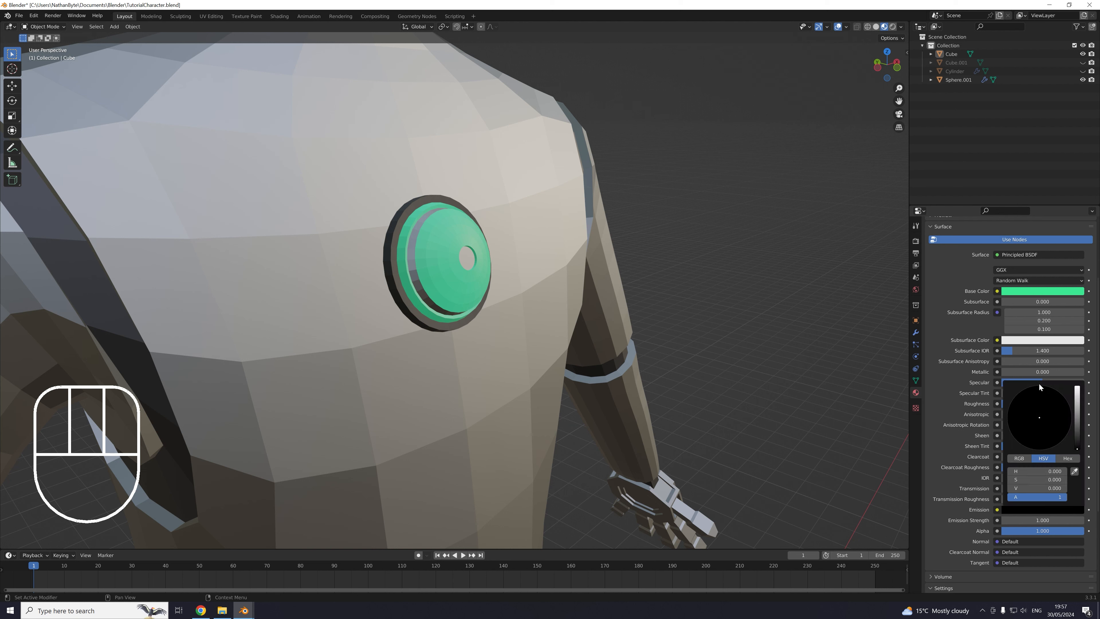
pyautogui.click(1035, 291)
pyautogui.click(1067, 240)
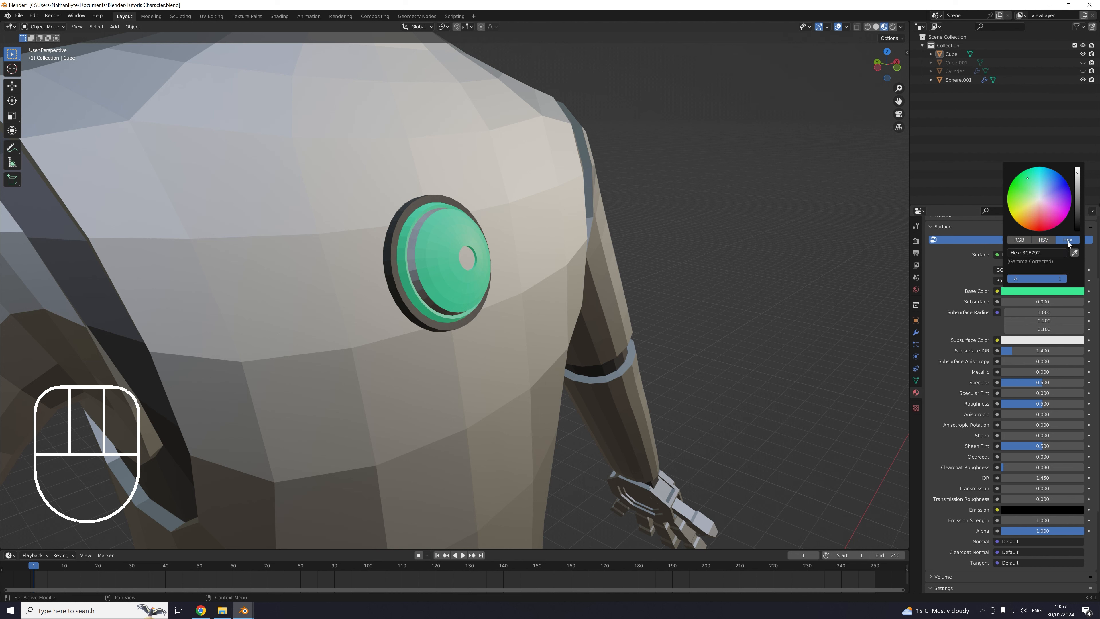
pyautogui.click(1054, 251)
pyautogui.hotkey('ctrl', 'c')
pyautogui.click(1024, 506)
pyautogui.click(1060, 463)
pyautogui.hotkey('ctrl', 'v')
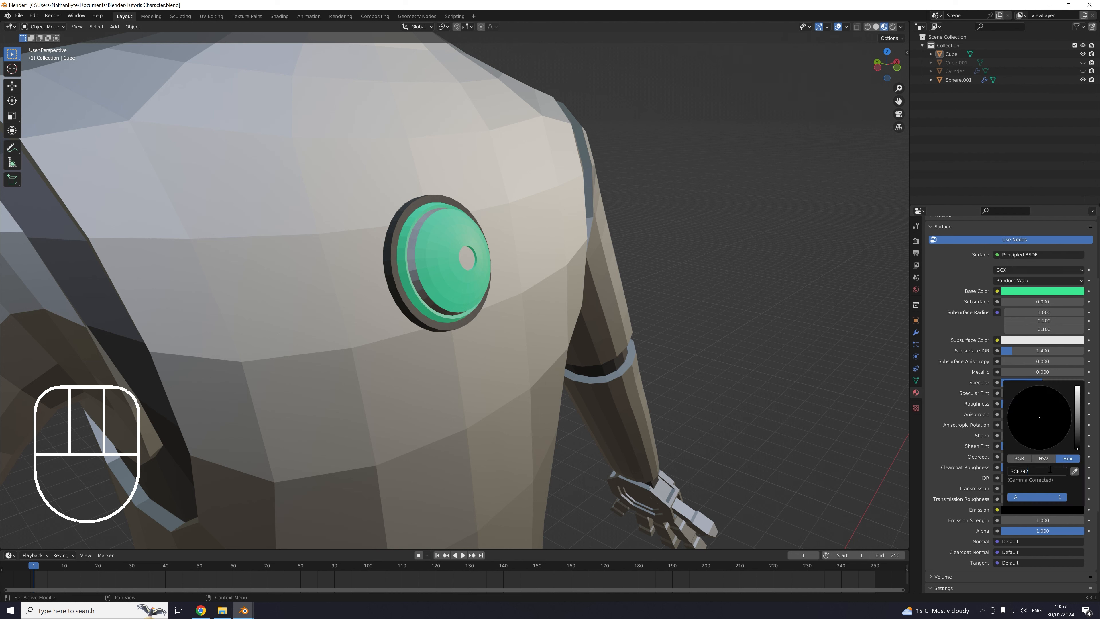
pyautogui.press('Return')
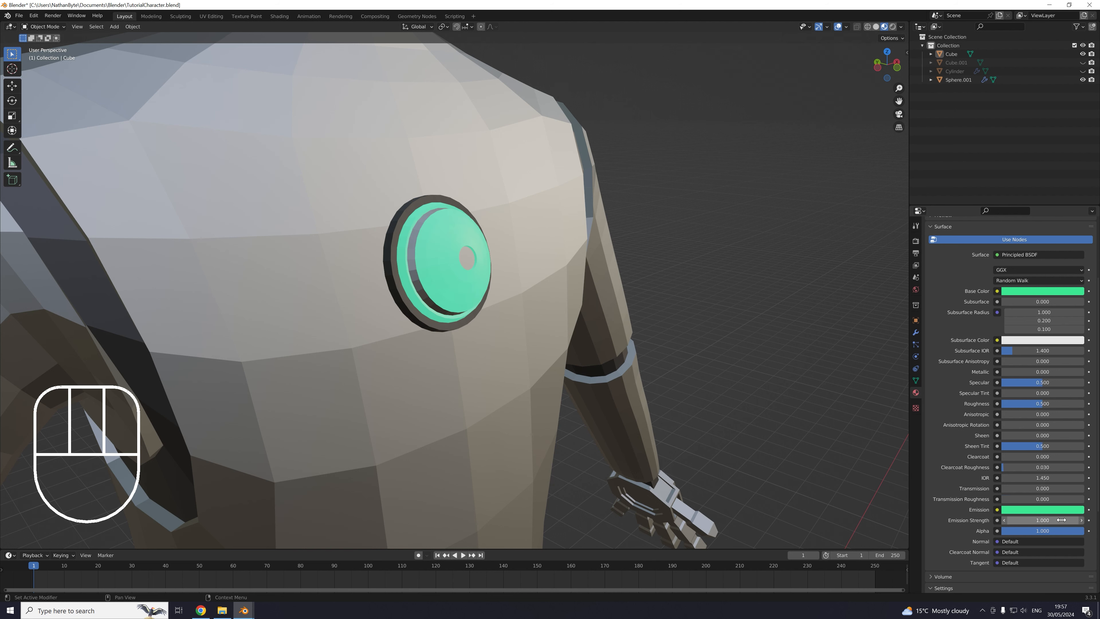
# Set Robot_reactor1's emission strength to 4.200 and check the glow on the chest
pyautogui.moveTo(1016, 519); pyautogui.dragTo(1059, 520)
pyautogui.scroll(-7, 727, 299)
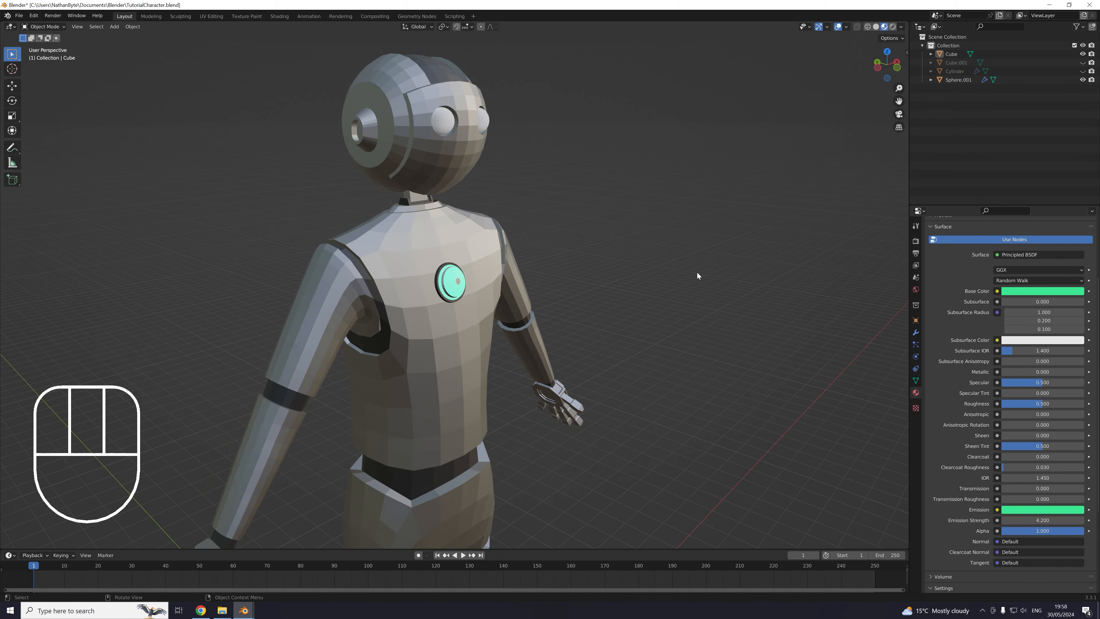
pyautogui.moveTo(697, 272)
pyautogui.mouseDown(button='middle')
pyautogui.moveTo(595, 263)
pyautogui.moveTo(670, 256)
pyautogui.moveTo(677, 271)
pyautogui.mouseUp(button='middle')
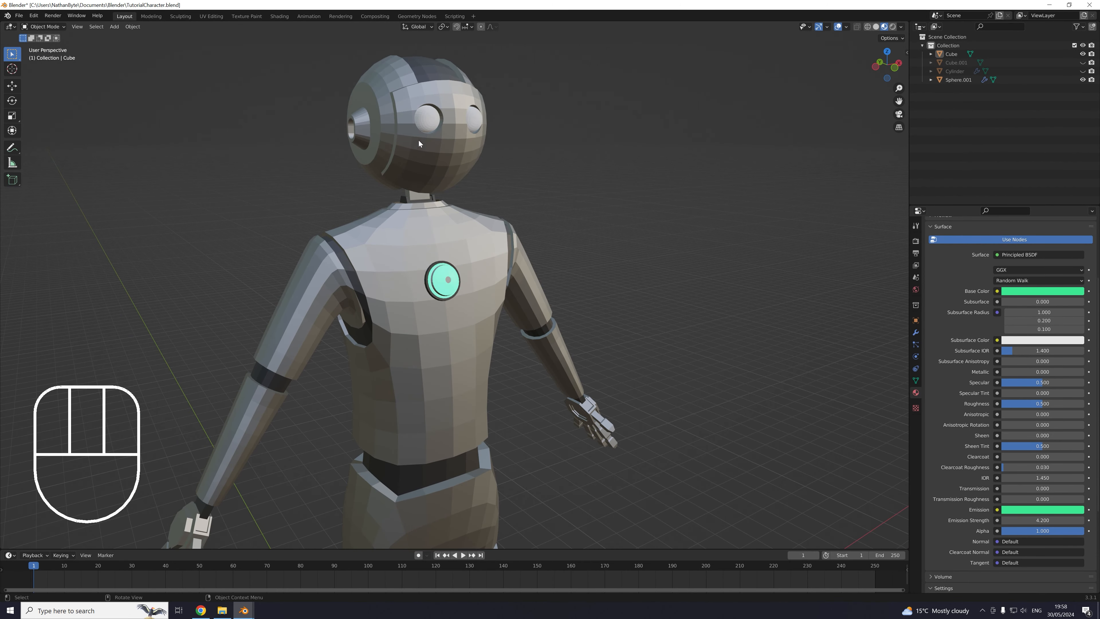
# Select the robot's eyes, add a material slot to them, and assign the existing Robot_reactor1 material
pyautogui.click(434, 126)
pyautogui.keyDown('shift'); pyautogui.moveTo(653, 181); pyautogui.dragTo(699, 227, button='middle'); pyautogui.keyUp('shift')
pyautogui.click(650, 266)
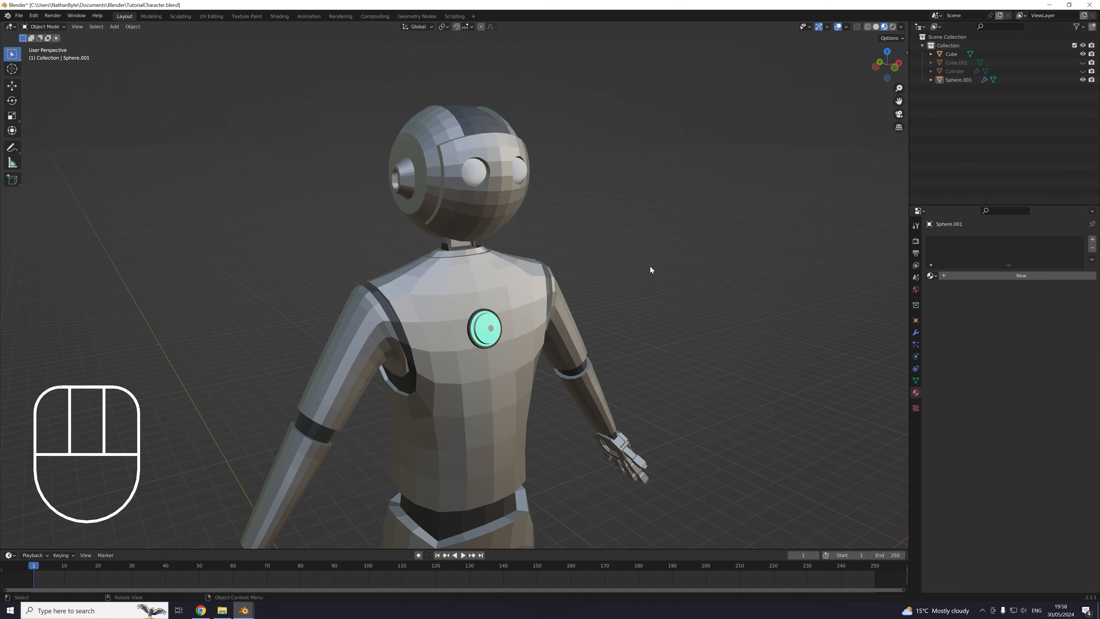
pyautogui.scroll(2, 650, 266)
pyautogui.keyDown('shift'); pyautogui.moveTo(606, 241); pyautogui.dragTo(587, 289, button='middle'); pyautogui.keyUp('shift')
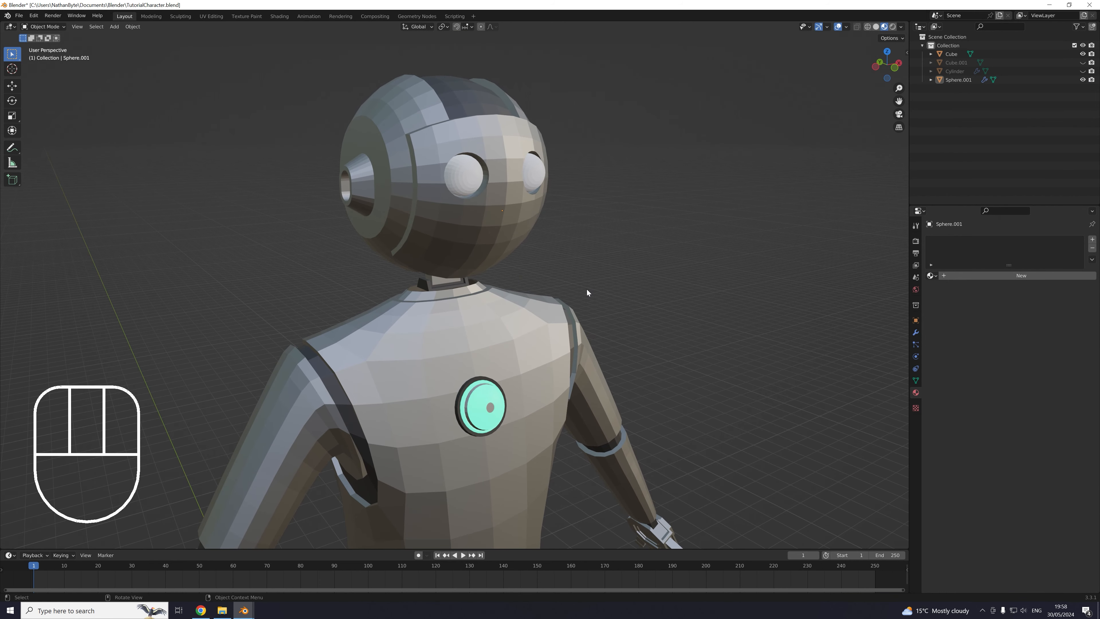
pyautogui.click(481, 172)
pyautogui.click(483, 179)
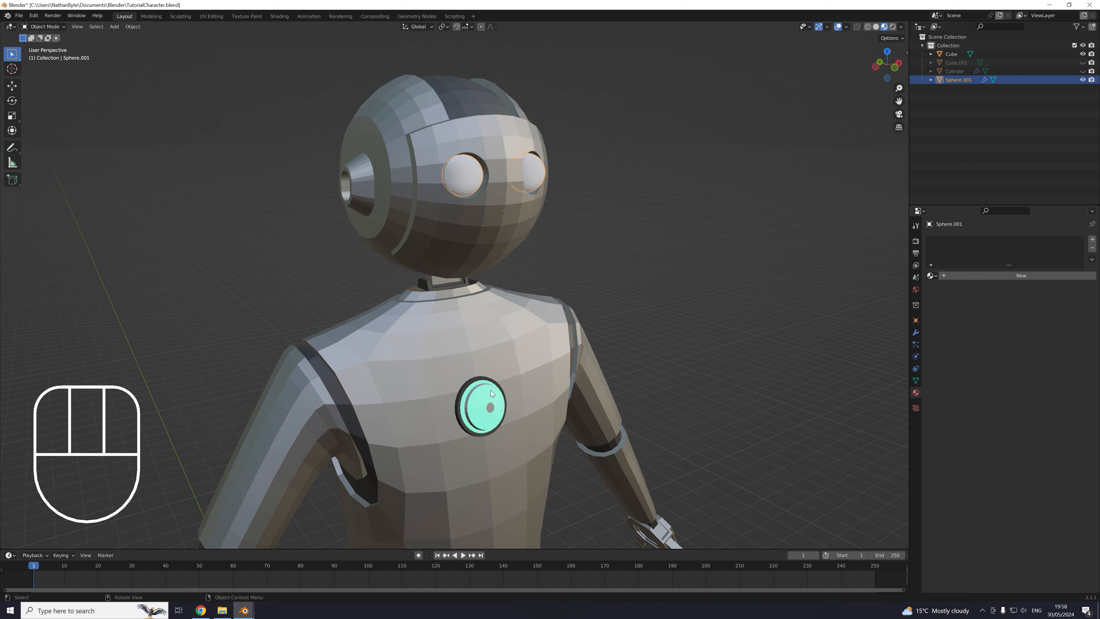
pyautogui.click(479, 390)
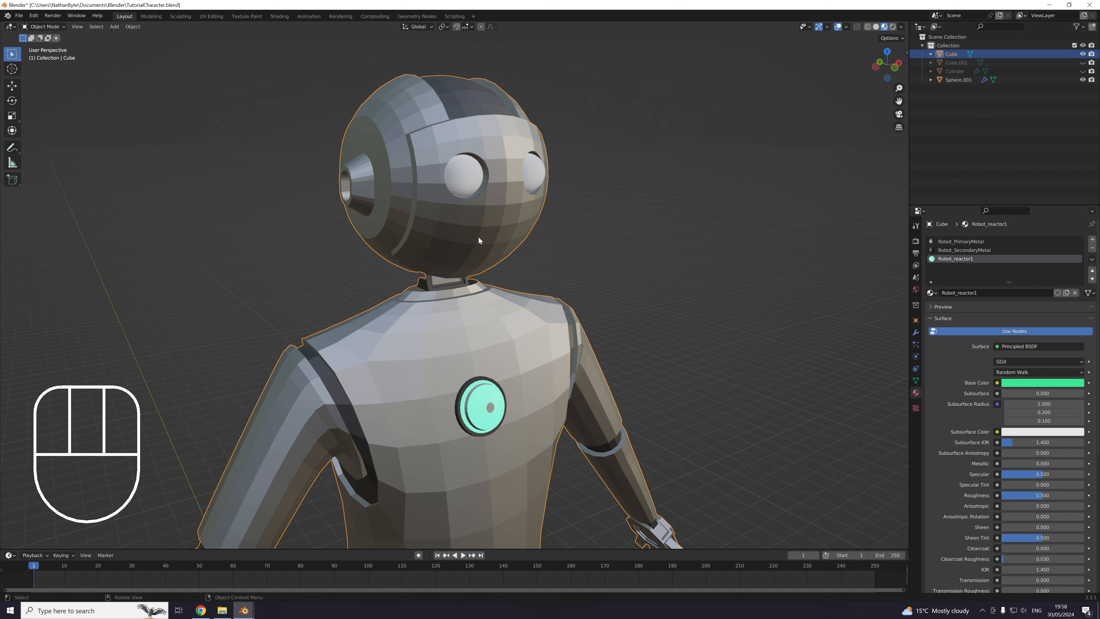
pyautogui.click(467, 175)
pyautogui.click(1092, 239)
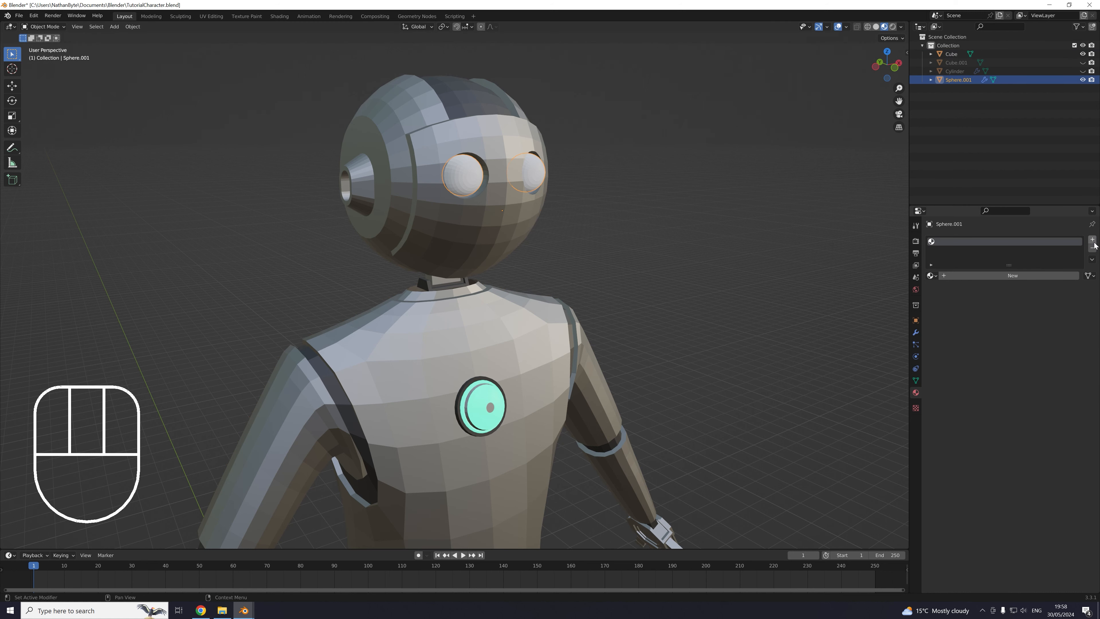
pyautogui.click(933, 277)
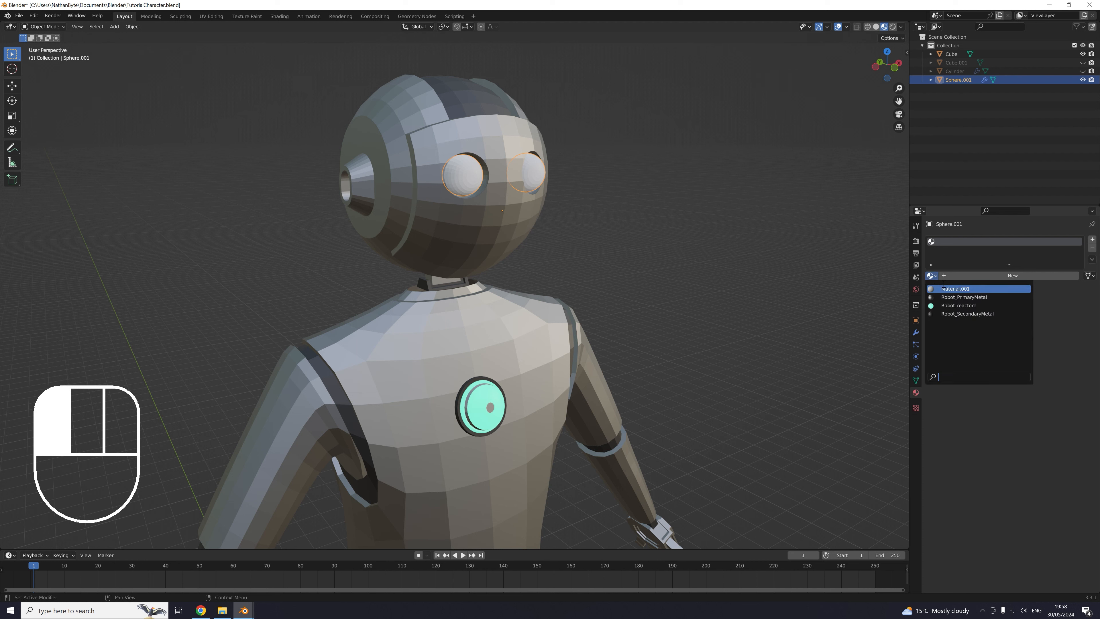
pyautogui.click(962, 306)
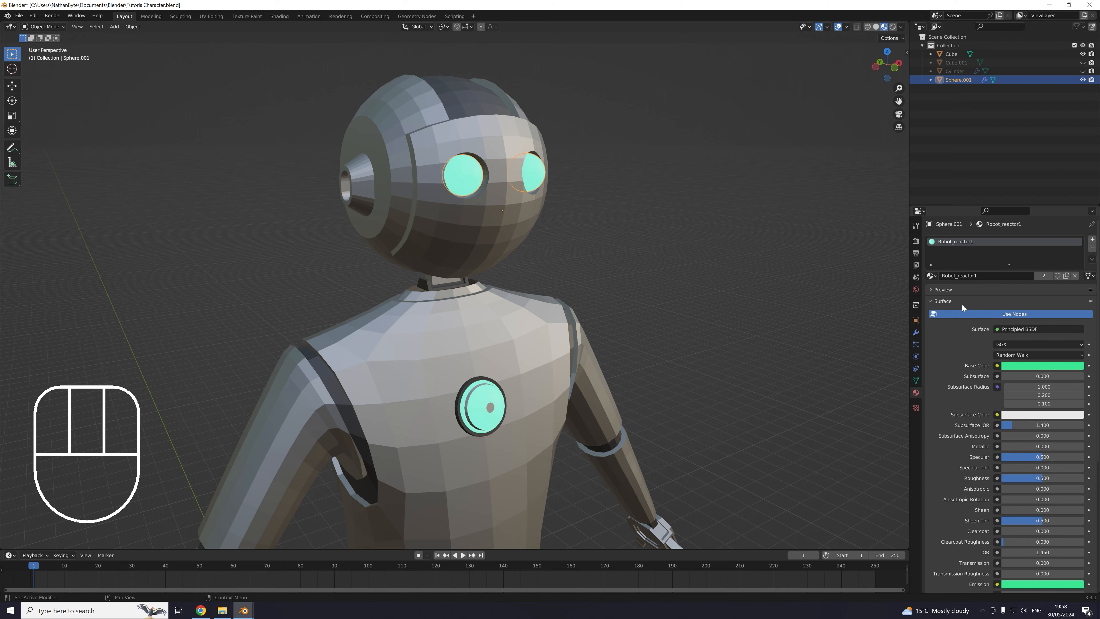
# Deselect the eyes and examine how the green eyes and chest reactor look together on the upper body
pyautogui.click(733, 265)
pyautogui.scroll(-3, 733, 264)
pyautogui.moveTo(733, 265); pyautogui.dragTo(702, 262, button='middle')
pyautogui.scroll(3, 680, 296)
pyautogui.keyDown('shift'); pyautogui.moveTo(682, 300); pyautogui.dragTo(647, 300, button='middle'); pyautogui.keyUp('shift')
pyautogui.scroll(1, 656, 275)
pyautogui.scroll(-1, 656, 275)
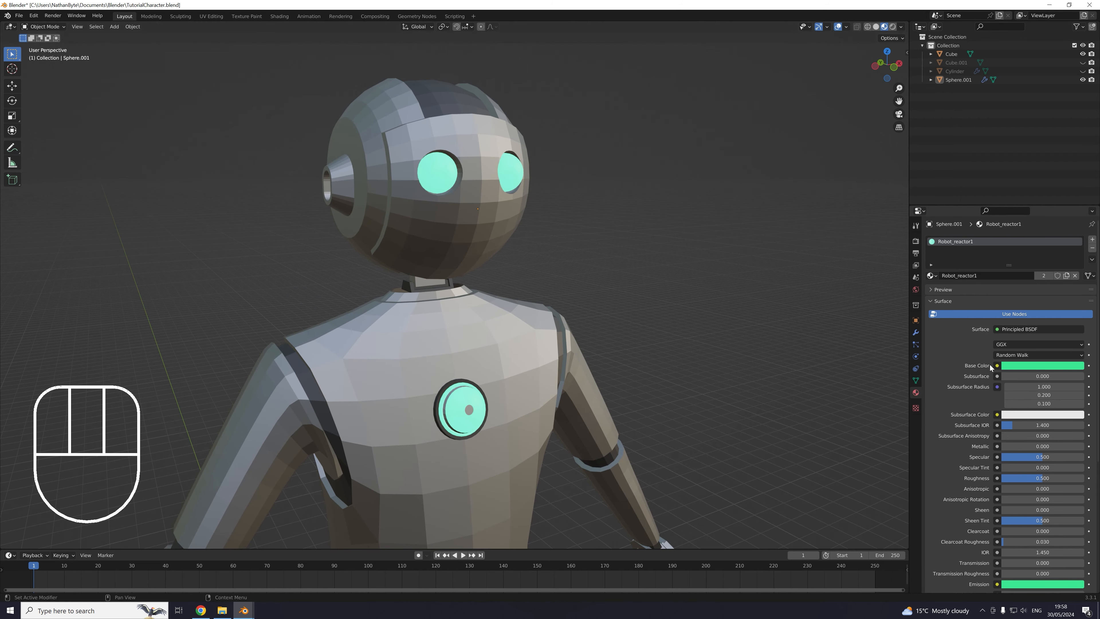
# Try a darker base color and a different emission strength for Robot_reactor1, and undo both changes
pyautogui.click(1020, 368)
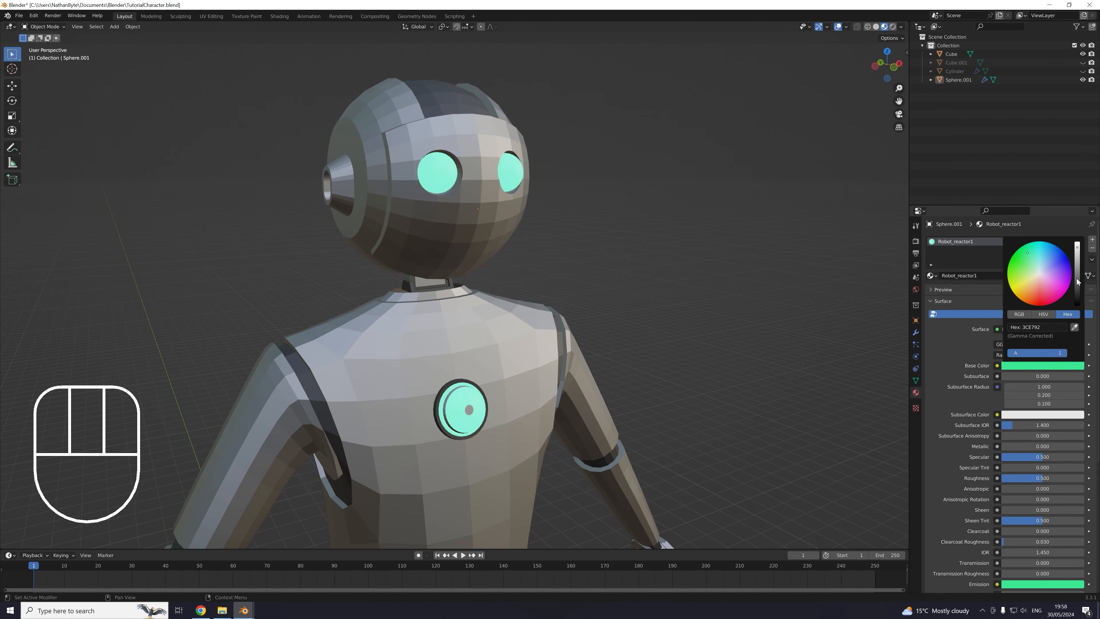
pyautogui.moveTo(1077, 279); pyautogui.dragTo(1077, 267)
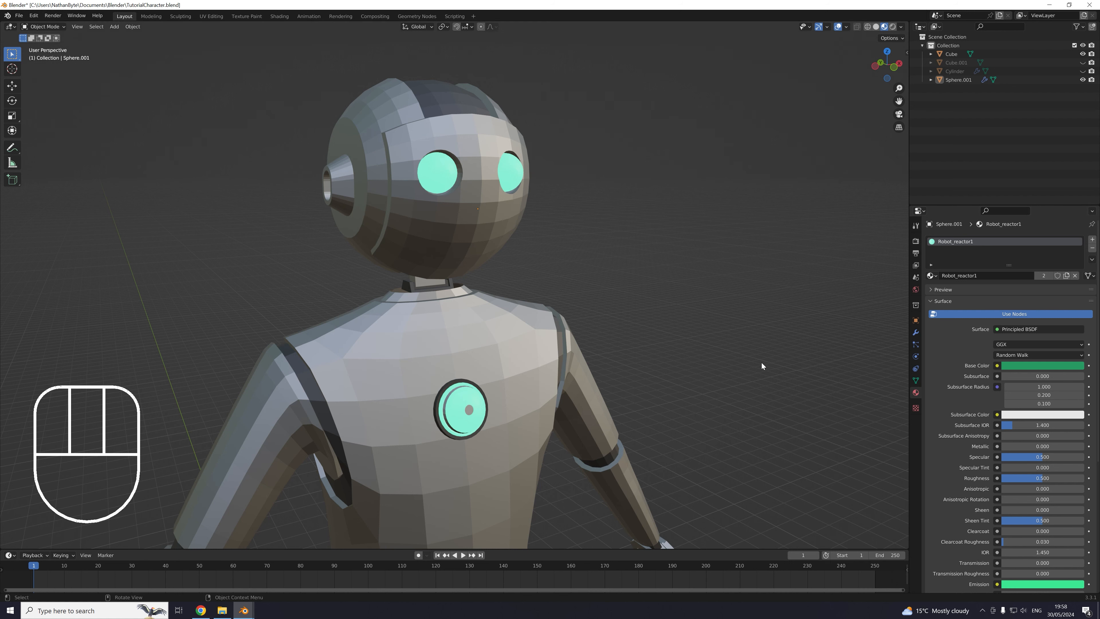
pyautogui.hotkey('ctrl', 'z')
pyautogui.scroll(-2, 1039, 476)
pyautogui.moveTo(1027, 574)
pyautogui.mouseDown()
pyautogui.moveTo(996, 575)
pyautogui.moveTo(1027, 574)
pyautogui.mouseUp()
pyautogui.hotkey('ctrl', 'z')
# Examine the whole robot from several angles to check its metals and glowing parts
pyautogui.scroll(-3, 606, 320)
pyautogui.keyDown('shift'); pyautogui.moveTo(568, 297); pyautogui.dragTo(598, 241, button='middle'); pyautogui.keyUp('shift')
pyautogui.scroll(-2, 571, 236)
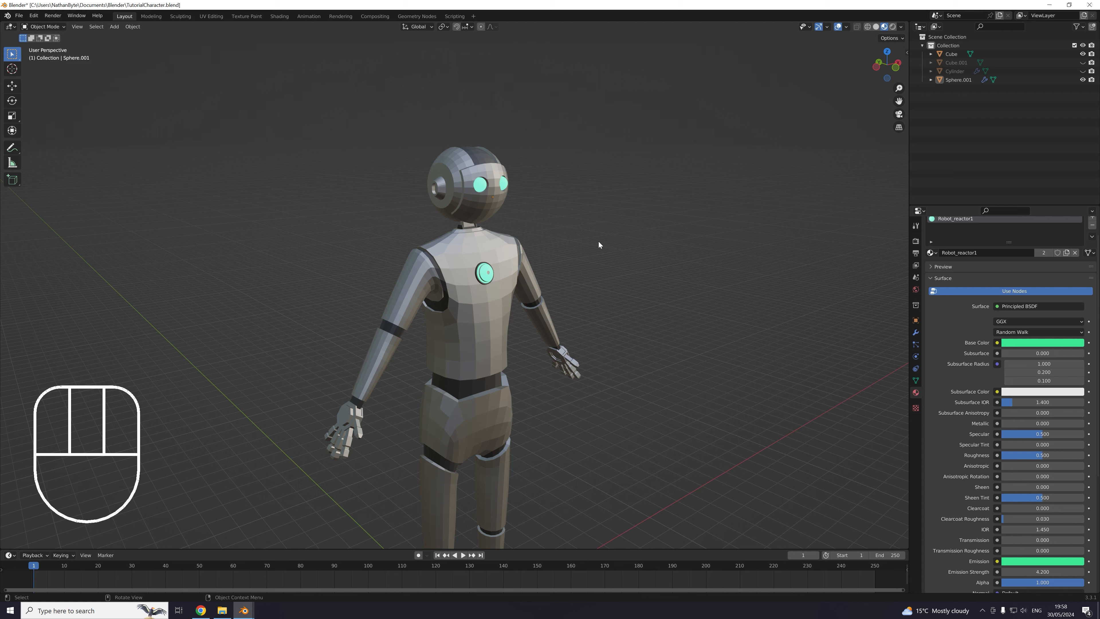
pyautogui.moveTo(601, 240); pyautogui.dragTo(645, 202, button='middle')
pyautogui.moveTo(645, 202); pyautogui.dragTo(625, 212, button='middle')
pyautogui.keyDown('shift'); pyautogui.moveTo(625, 213); pyautogui.dragTo(660, 249, button='middle'); pyautogui.keyUp('shift')
pyautogui.scroll(1, 660, 249)
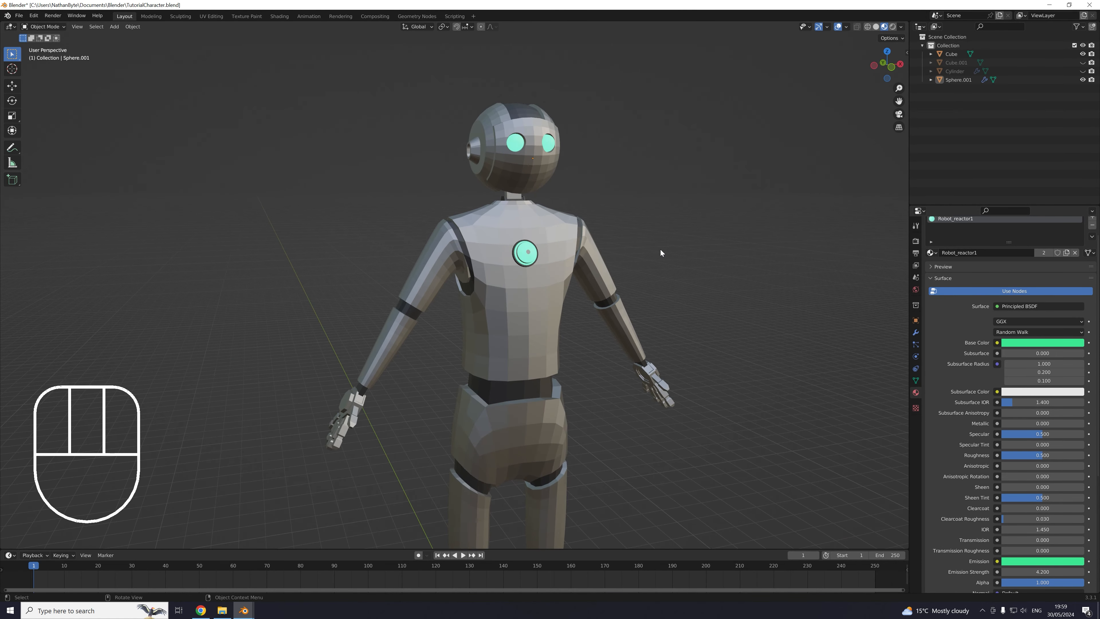